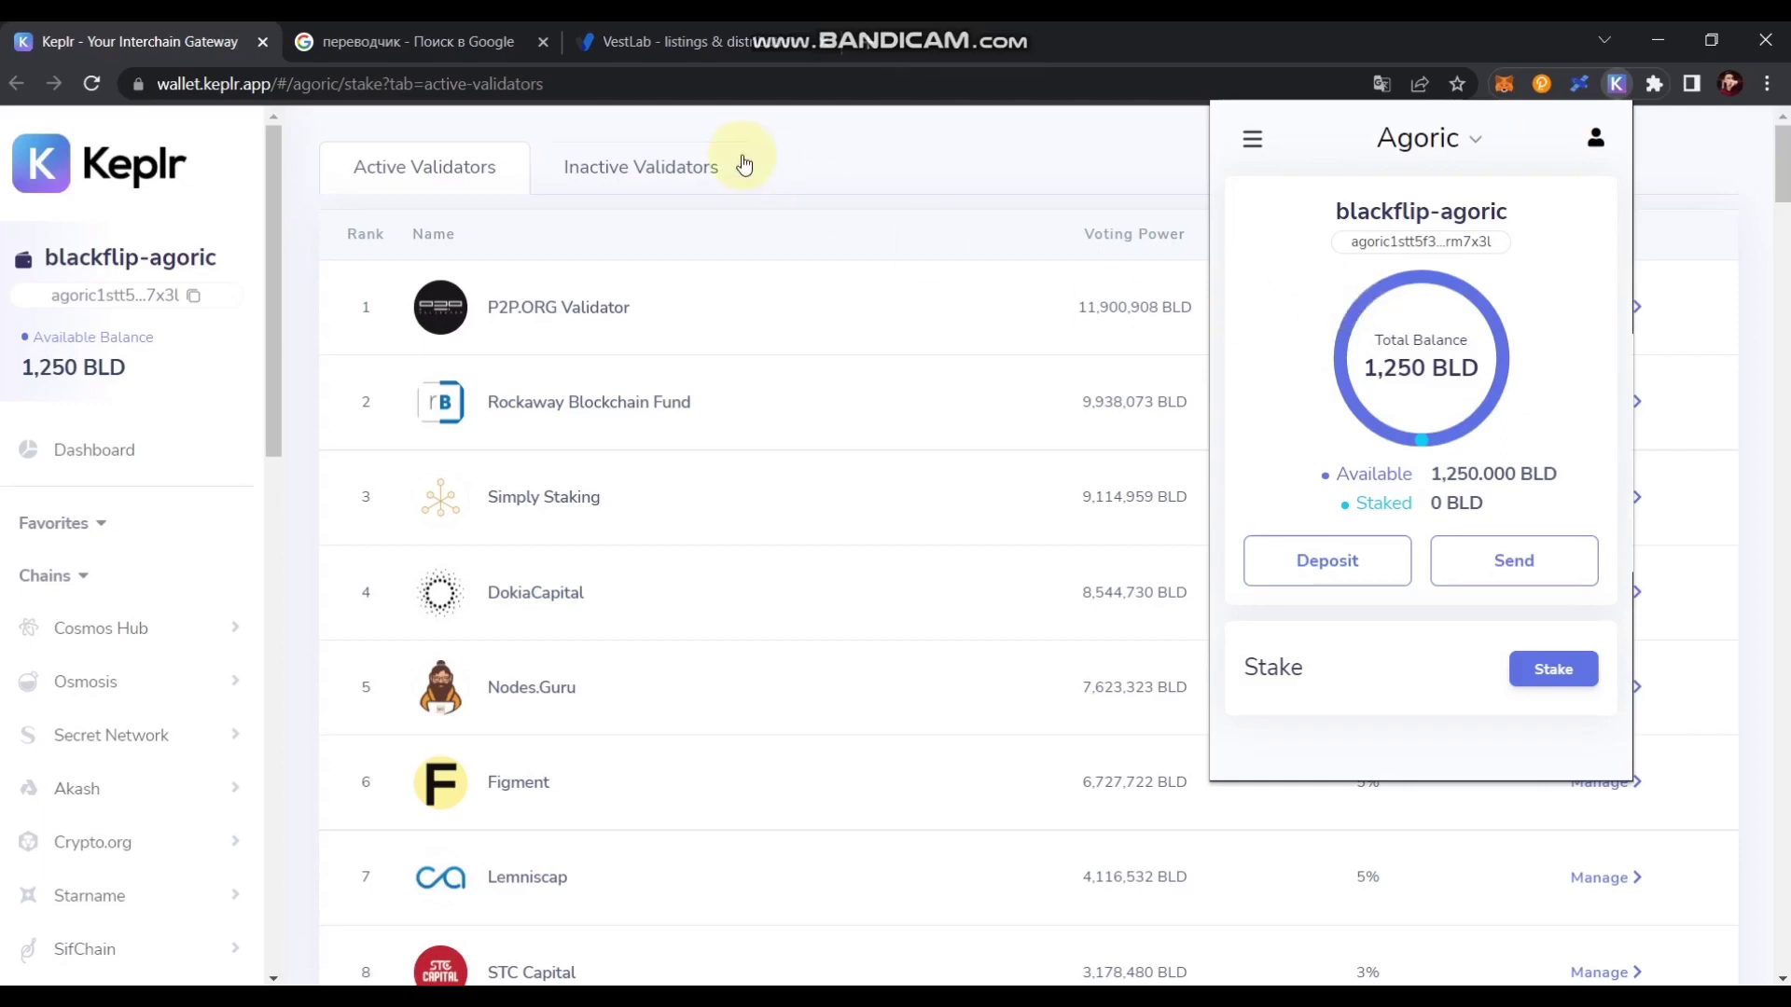
- Open the Keplr wallet extension and look through its network list, keeping Agoric selected
{"action": "left_click", "coordinate": [792, 212]}
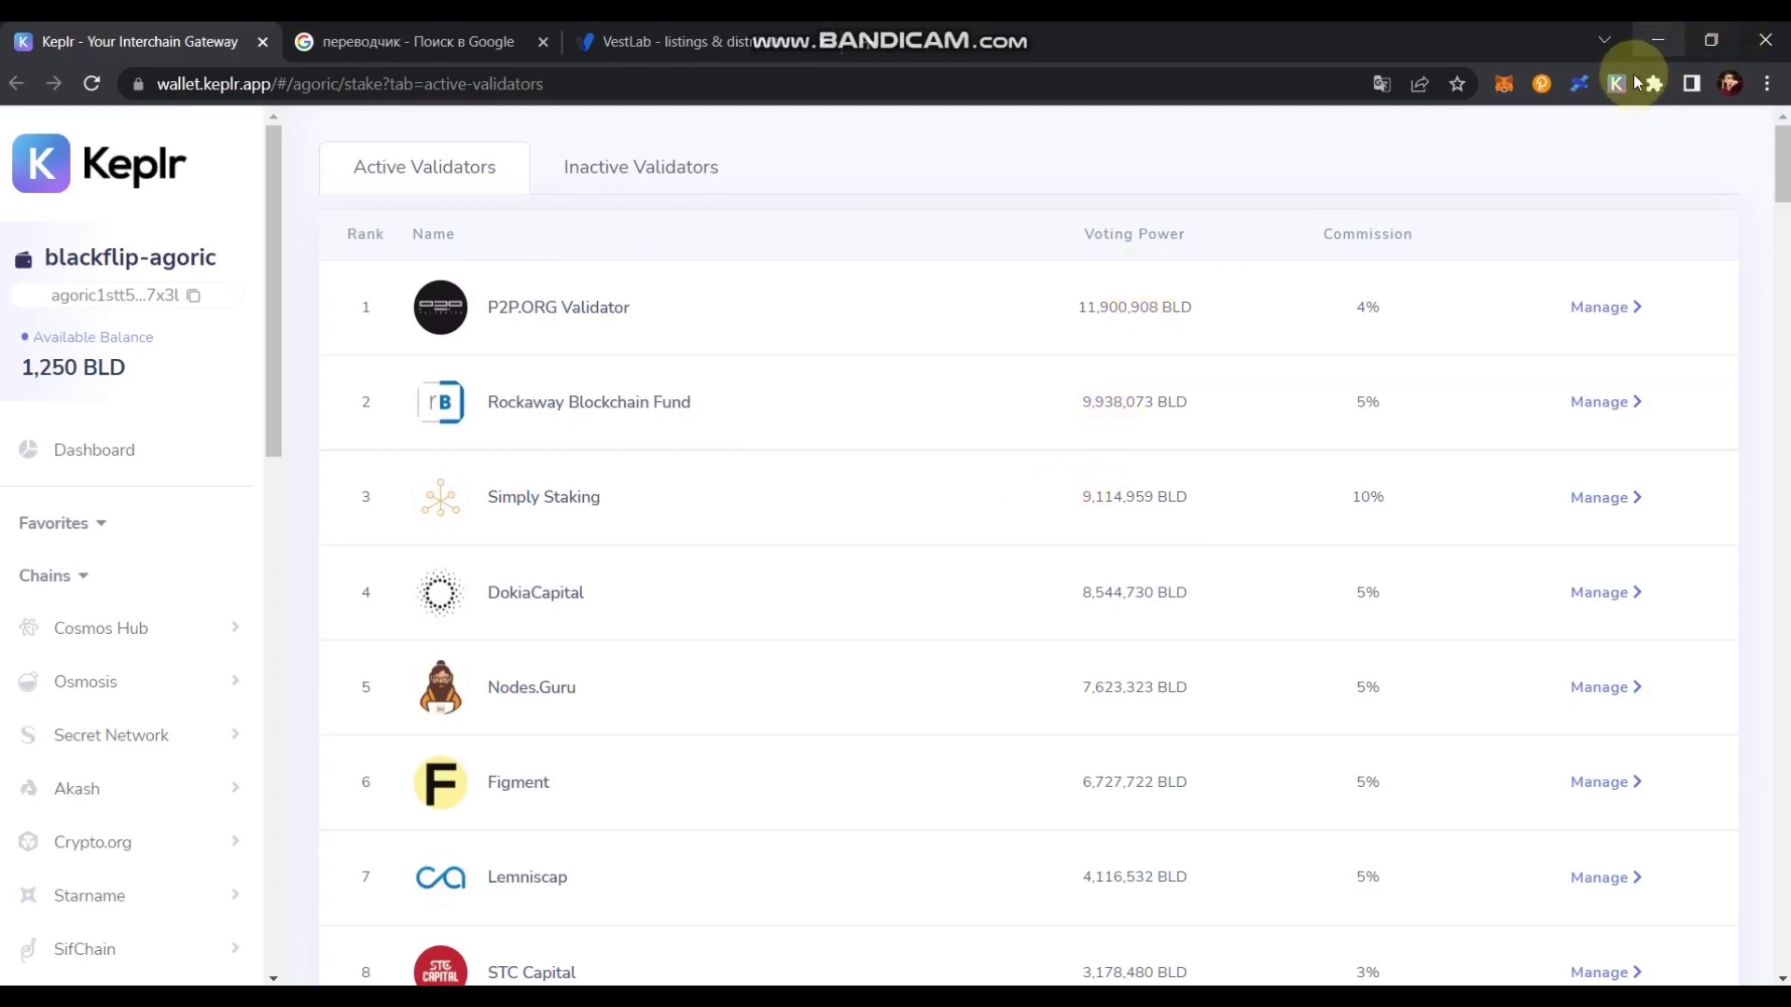
{"action": "left_click", "coordinate": [1614, 82]}
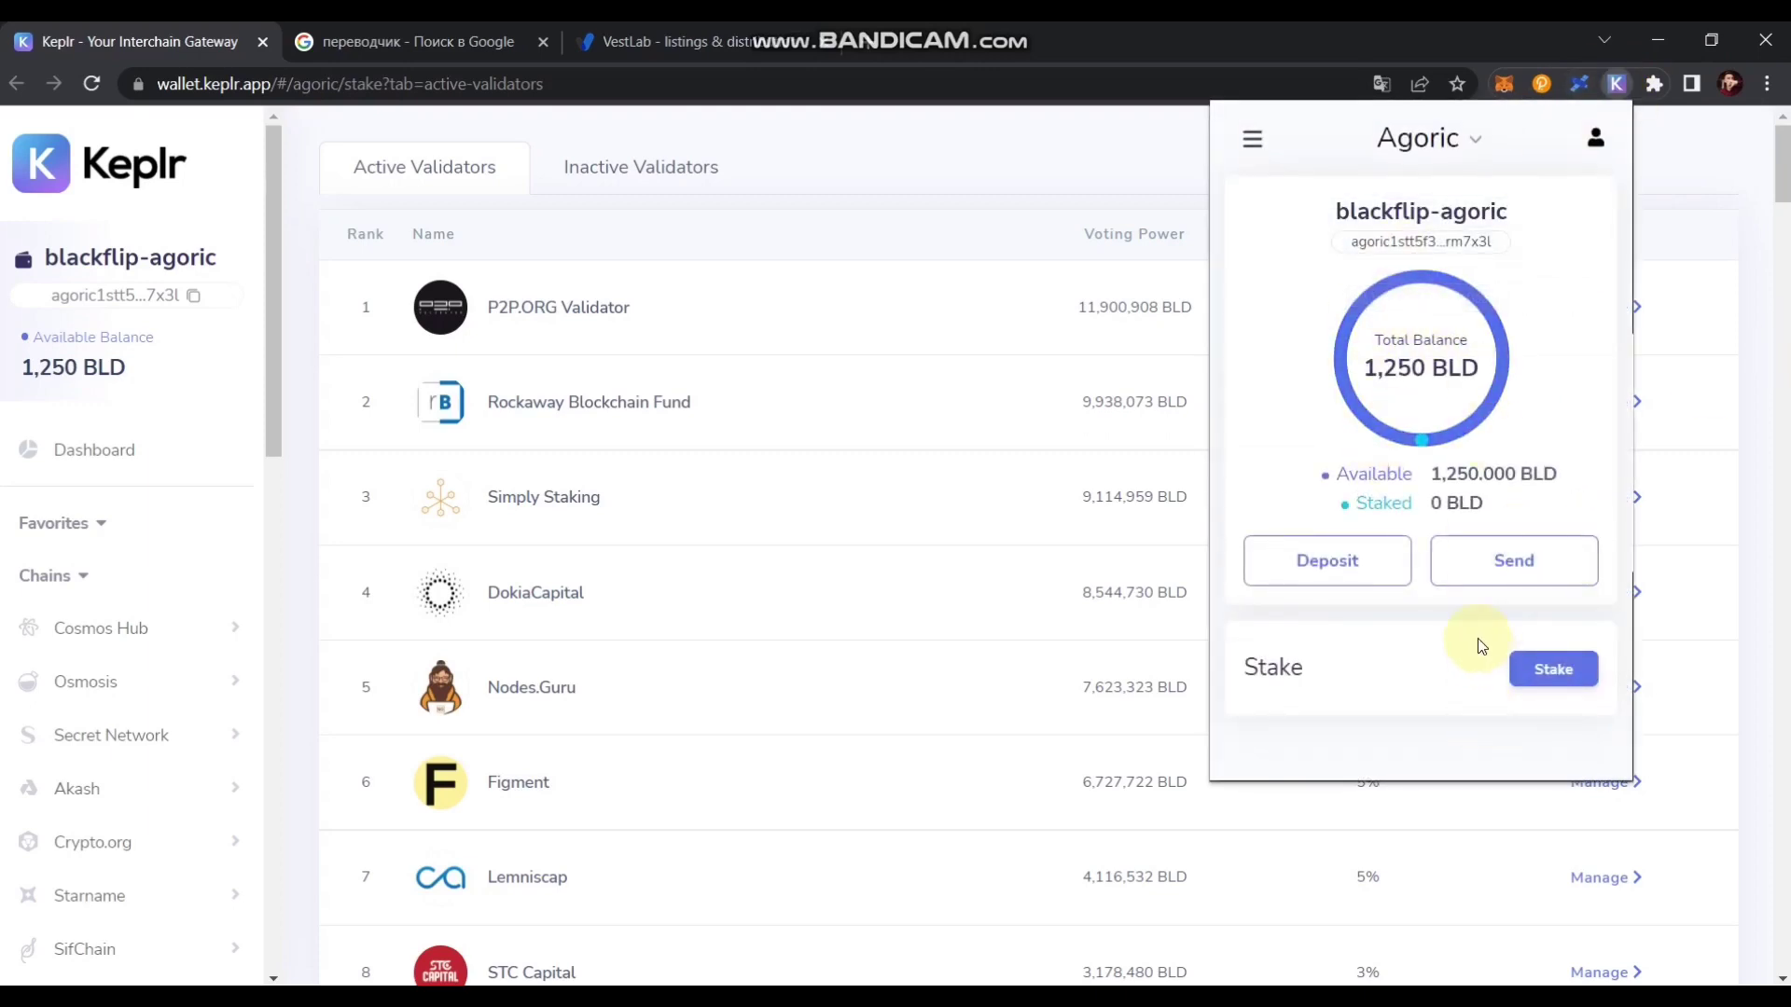
{"action": "left_click", "coordinate": [1473, 139]}
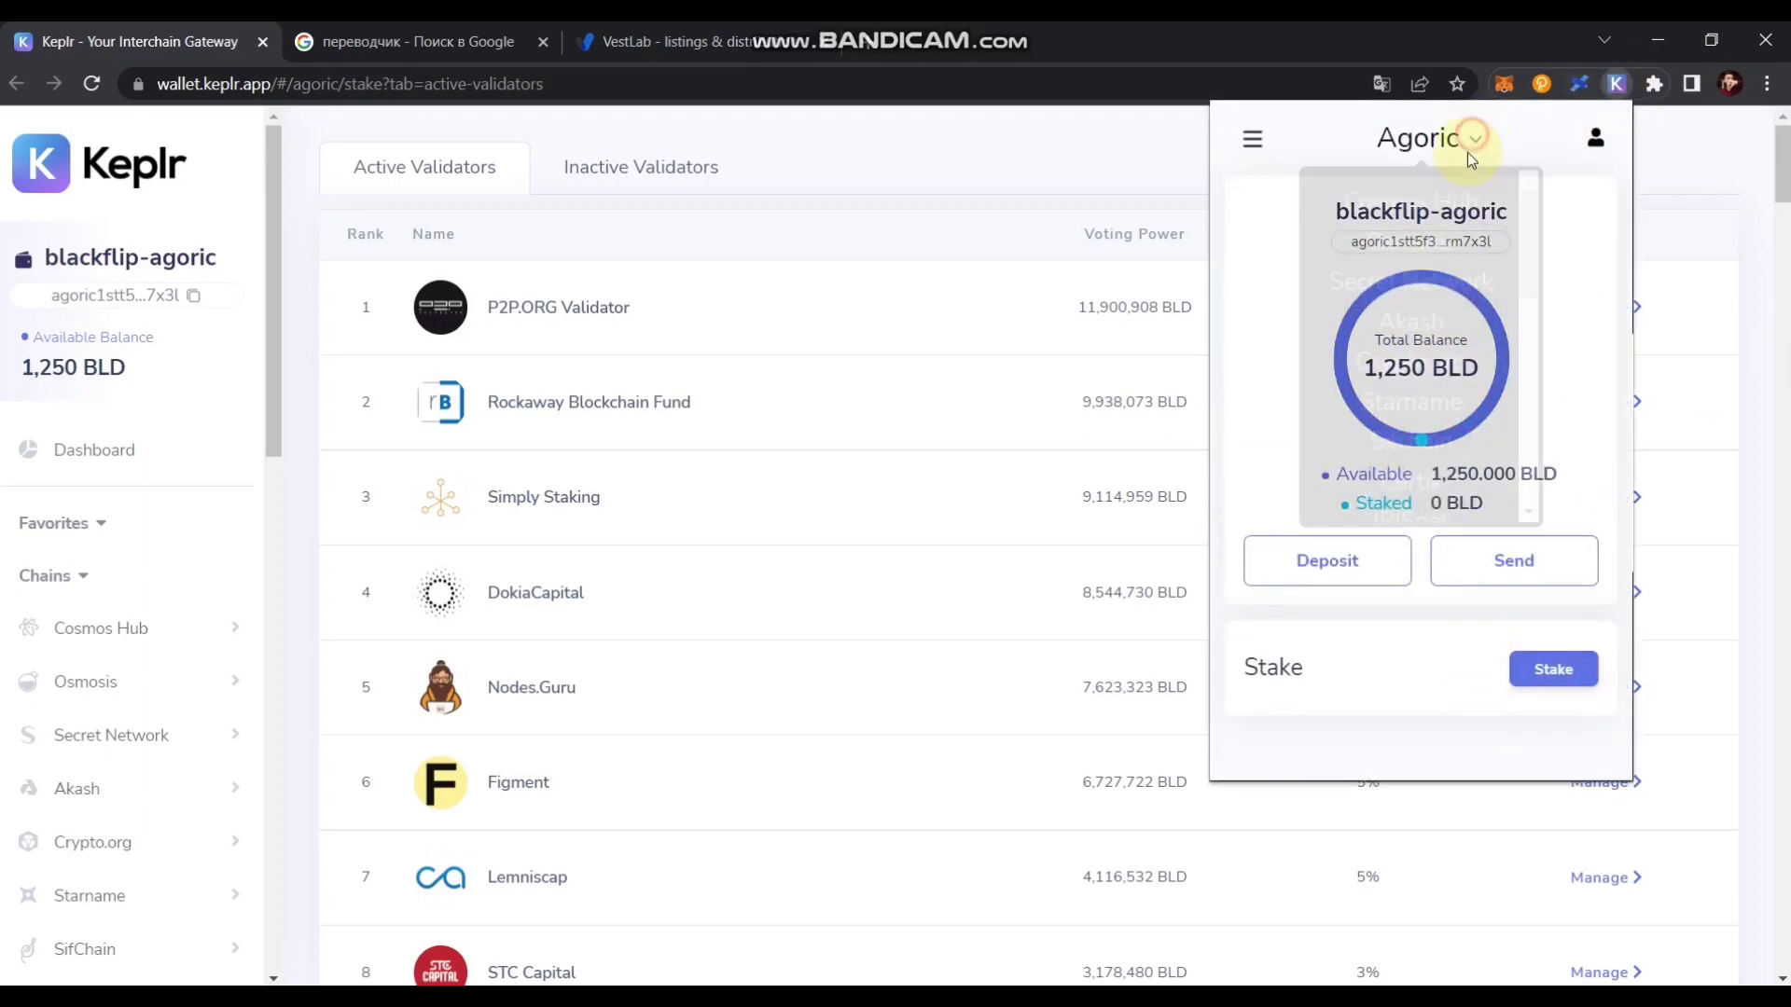
{"action": "scroll", "coordinate": [1418, 308], "scroll_direction": "down", "scroll_amount": 2}
{"action": "scroll", "coordinate": [1417, 308], "scroll_direction": "up", "scroll_amount": 2}
{"action": "left_click", "coordinate": [1474, 140]}
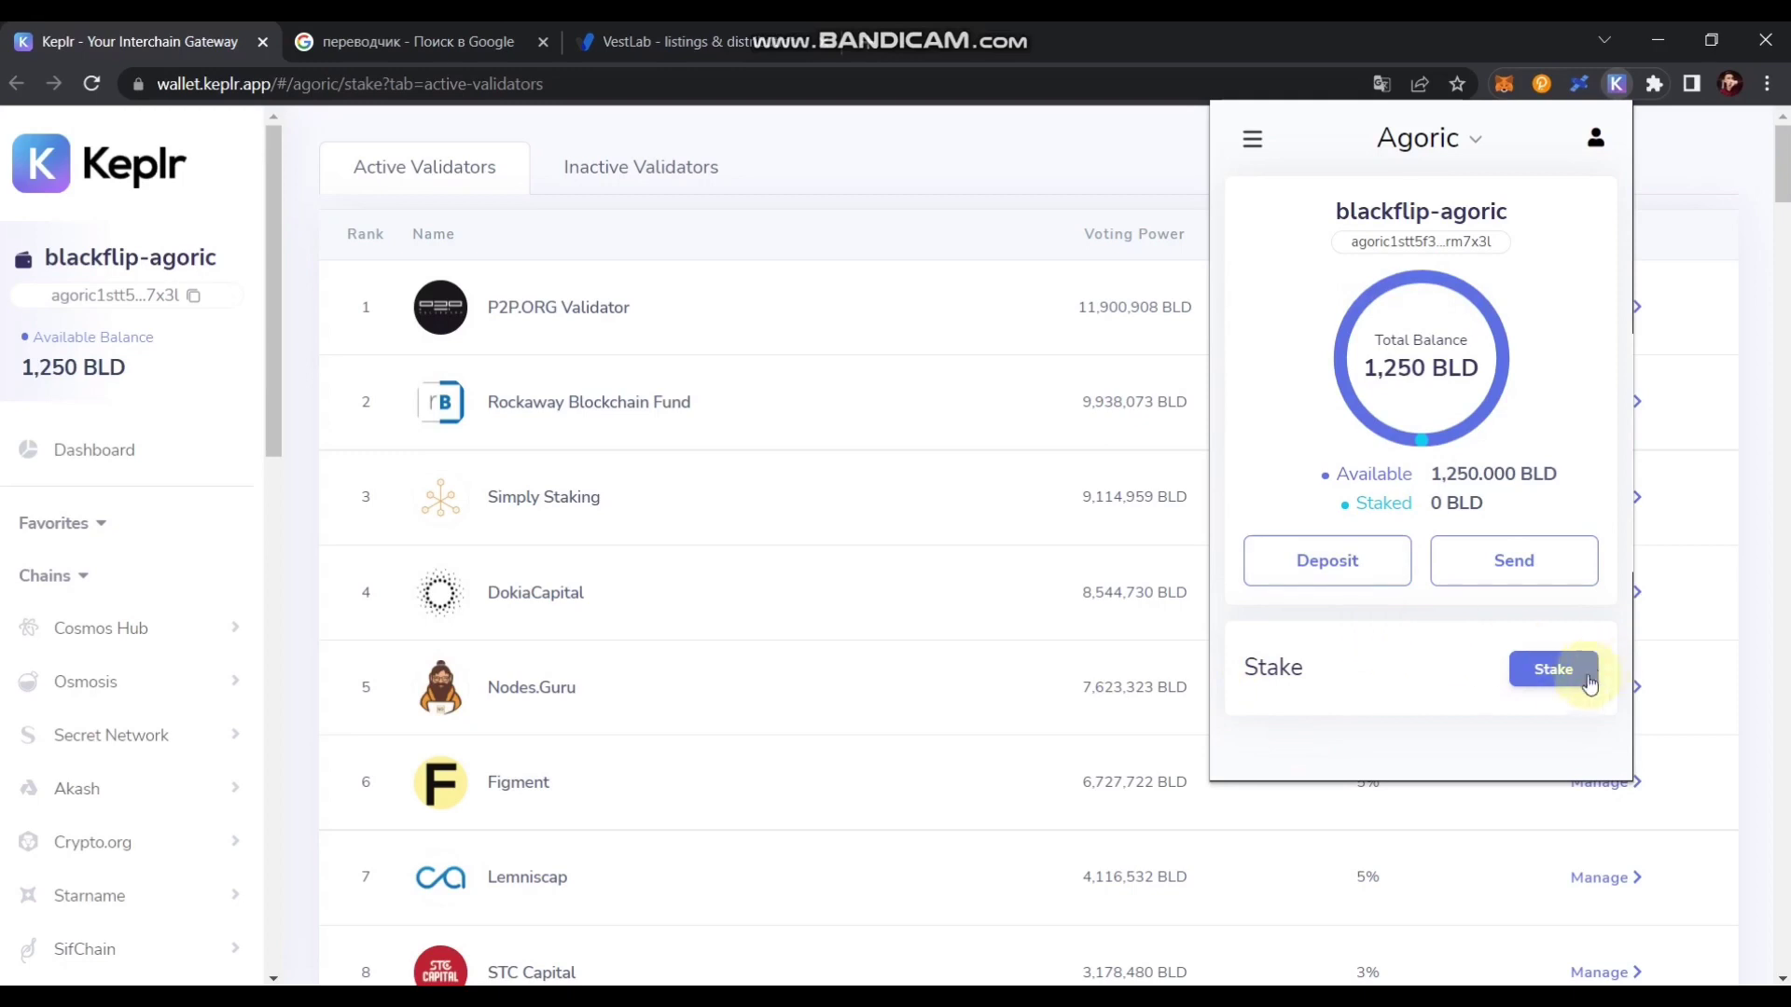
- Open the Agoric staking page from the wallet extension and dismiss the translation prompt
{"action": "left_click", "coordinate": [1537, 669]}
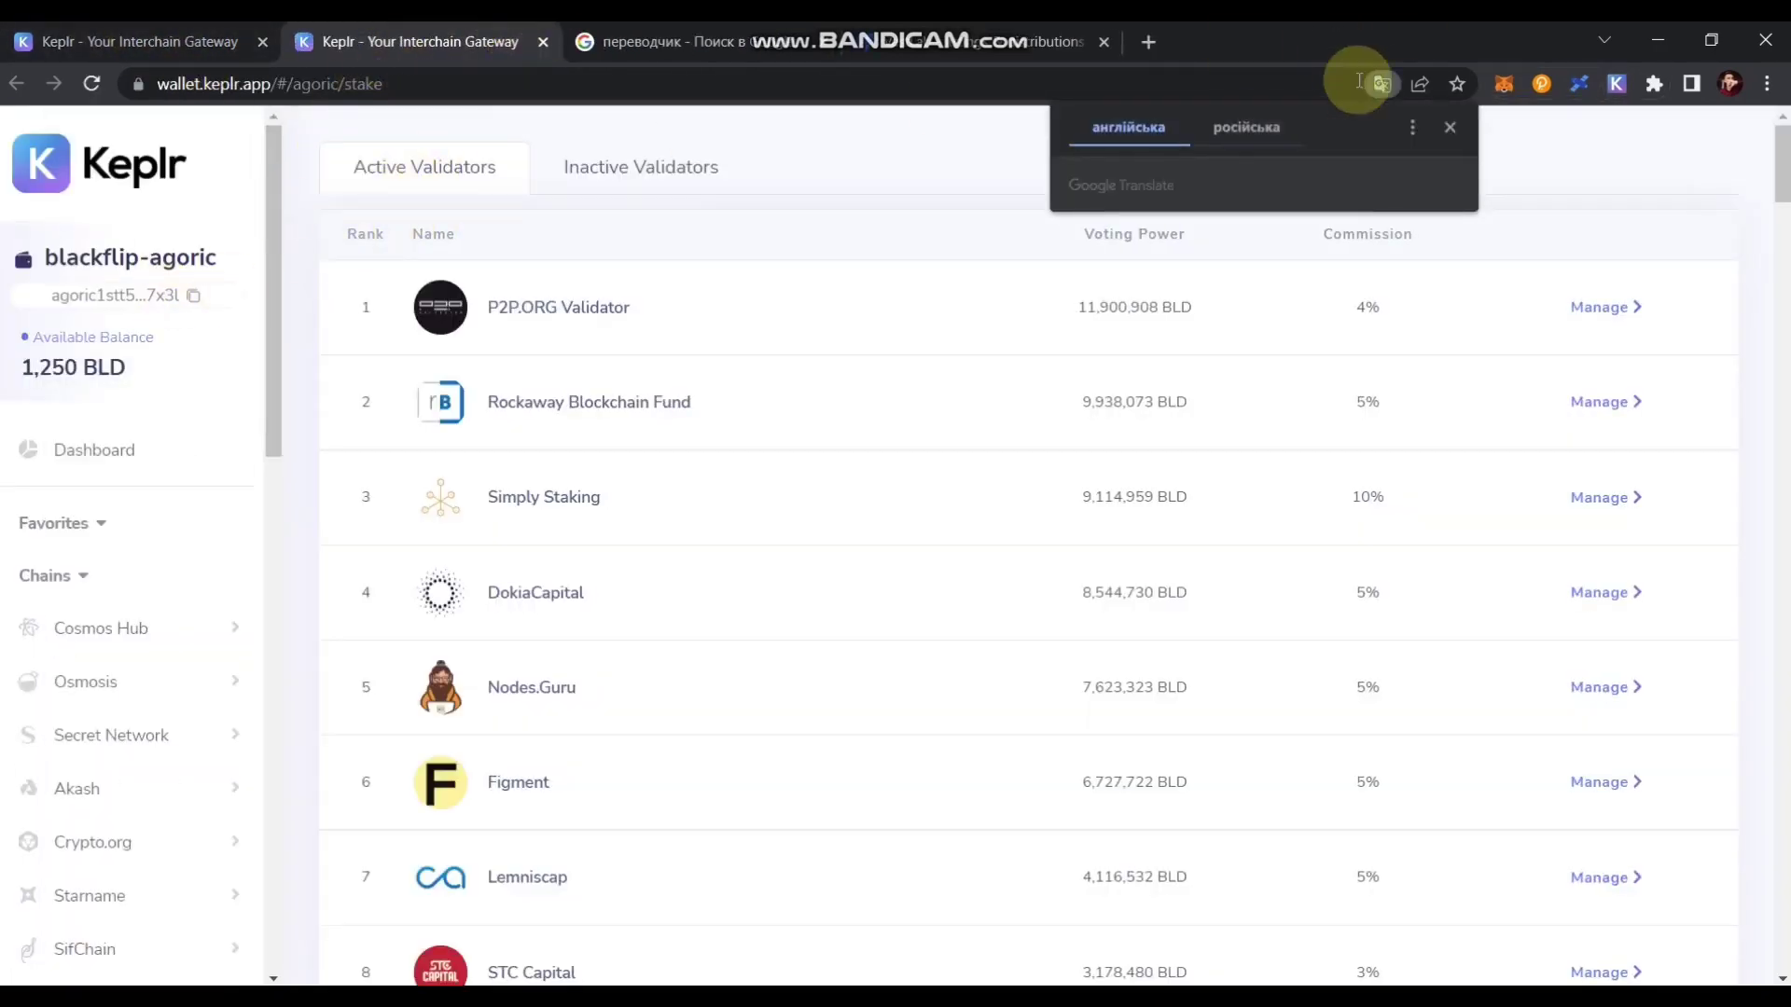
{"action": "left_click", "coordinate": [1449, 130]}
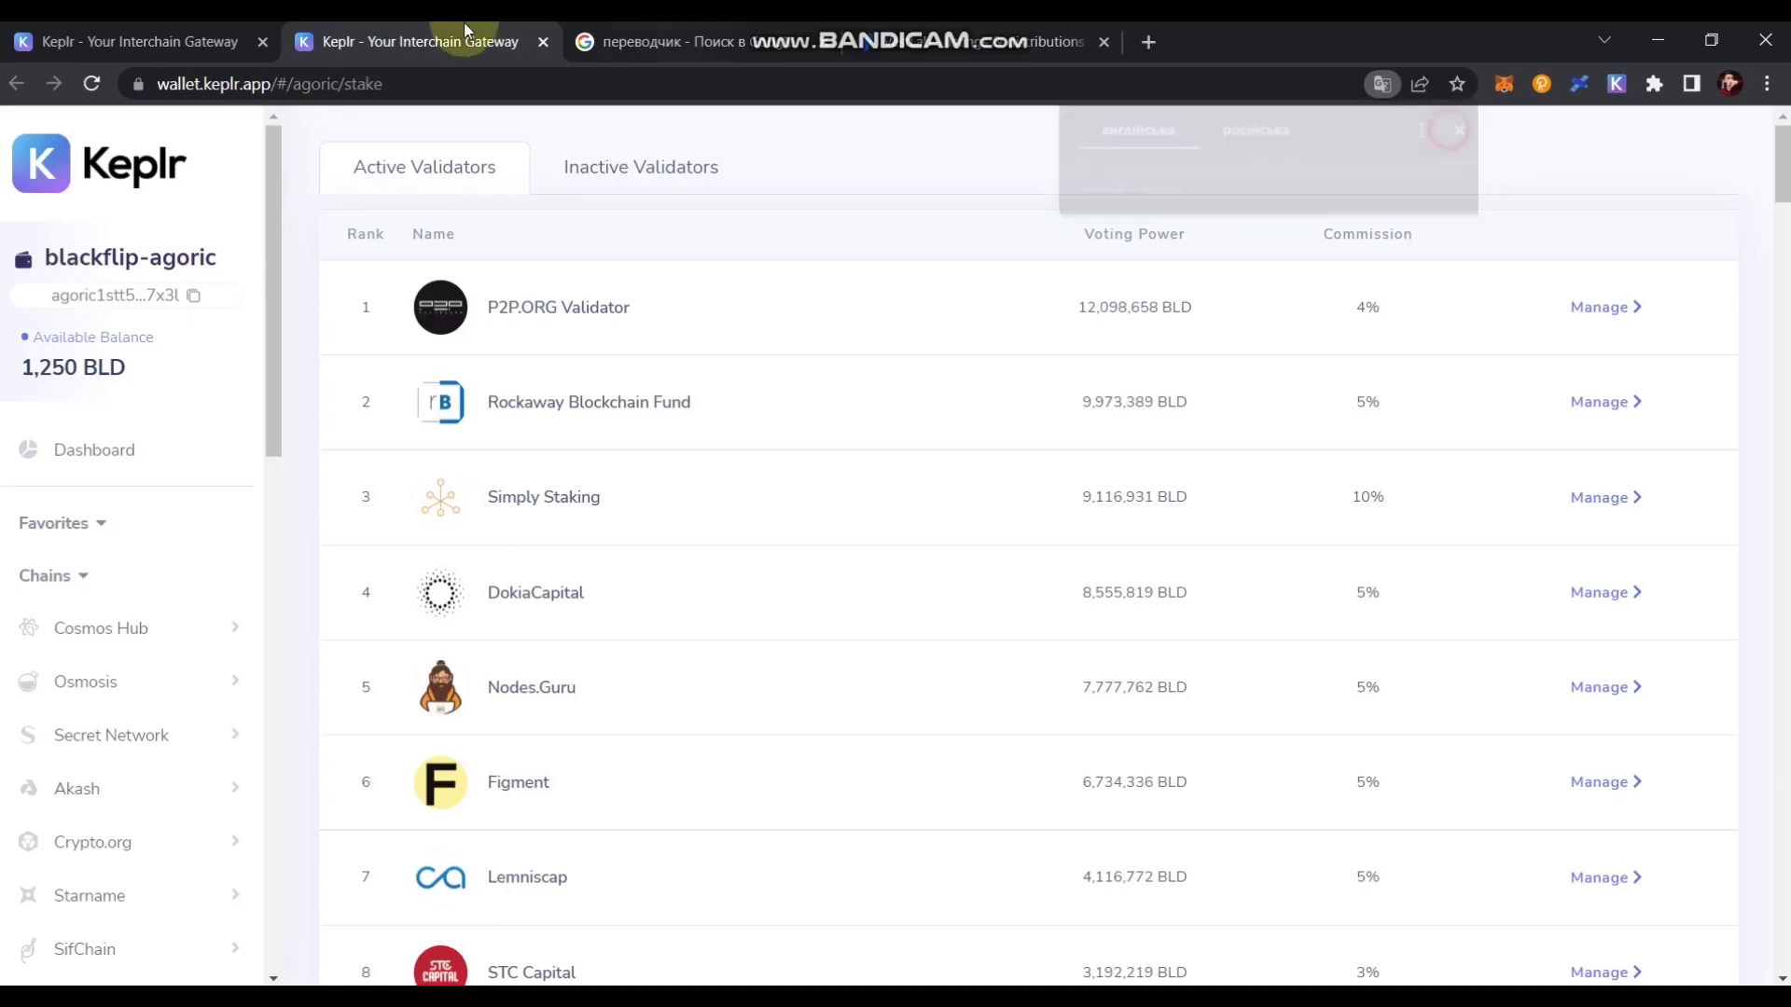
{"action": "left_click", "coordinate": [170, 31]}
{"action": "left_click", "coordinate": [362, 41]}
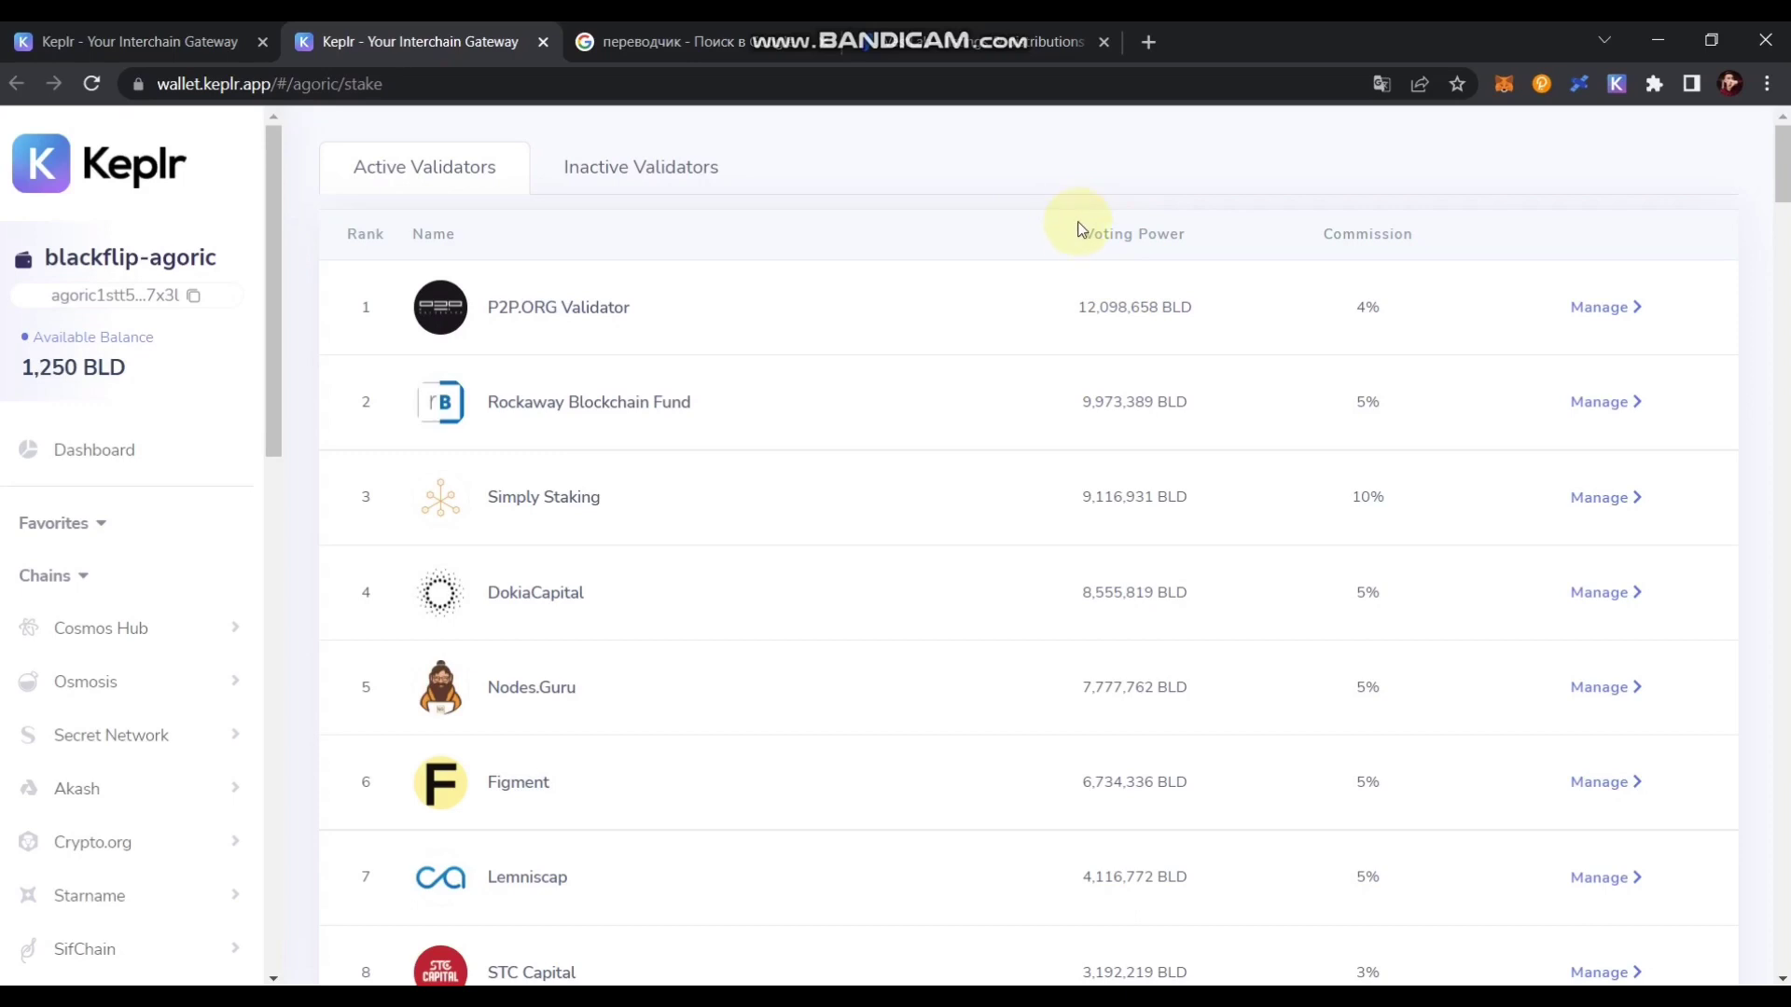
- Examine the Voting Power and Commission columns in the list of active validators
{"action": "left_click_drag", "start_coordinate": [1077, 221], "coordinate": [1123, 224]}
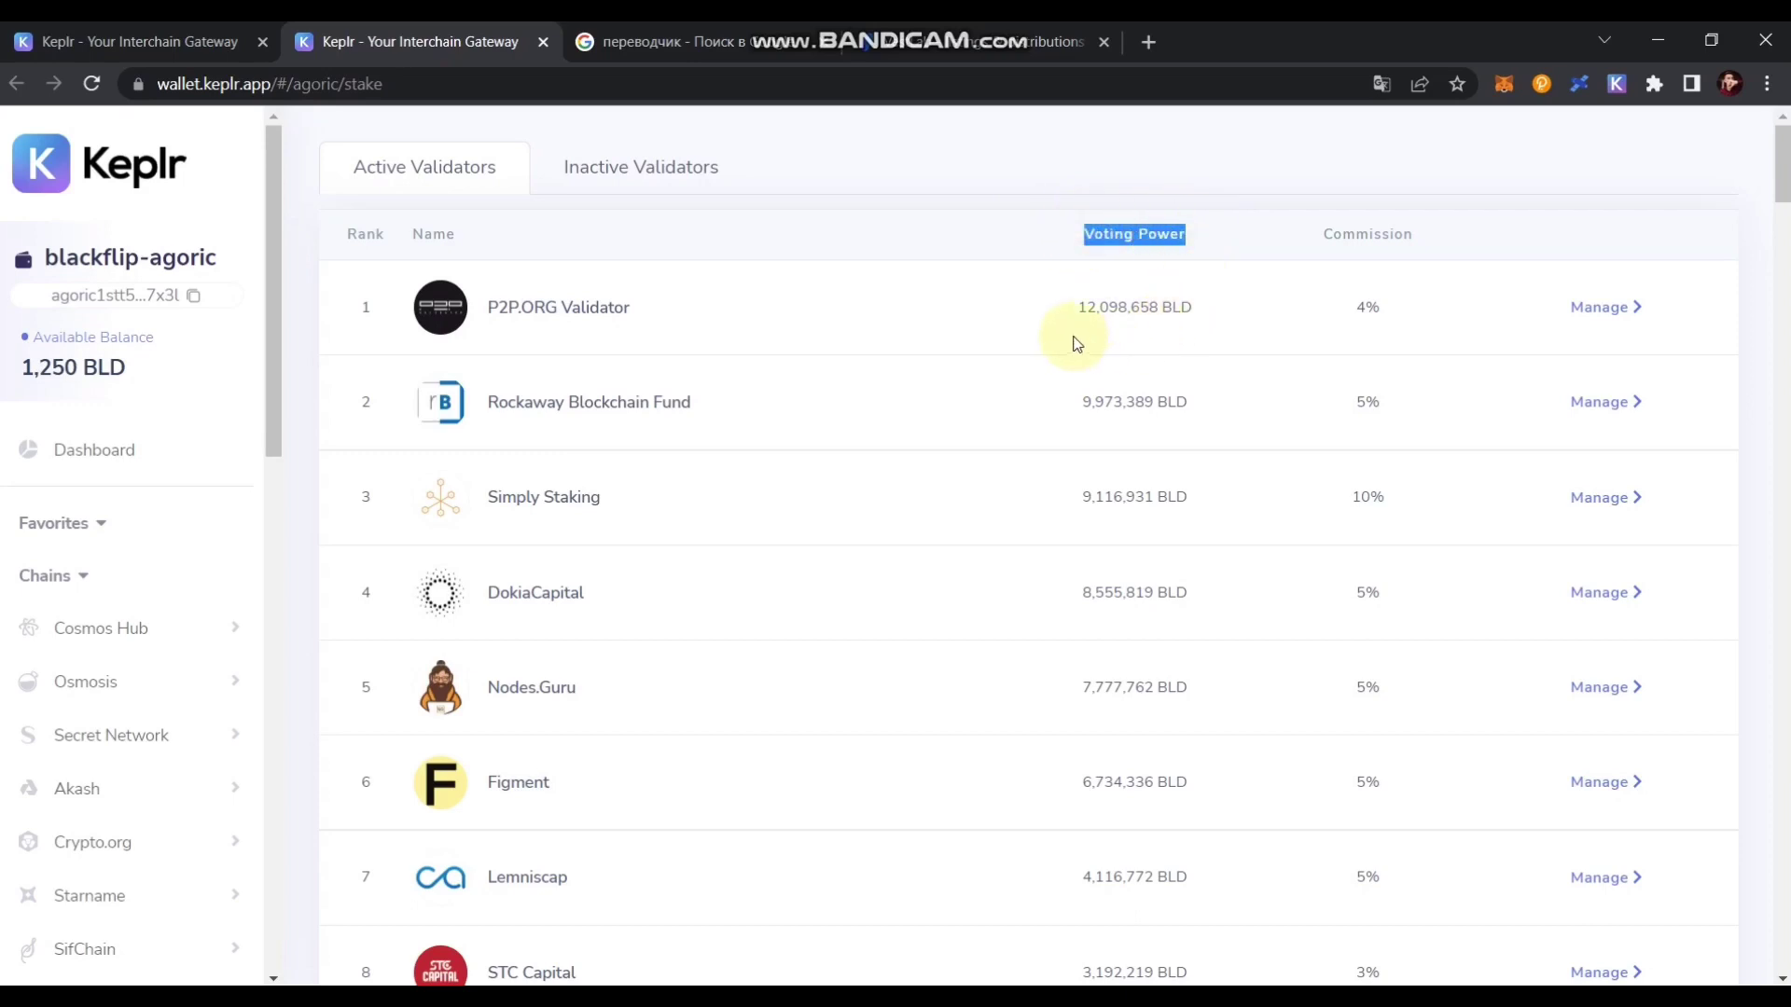
{"action": "left_click", "coordinate": [1034, 200]}
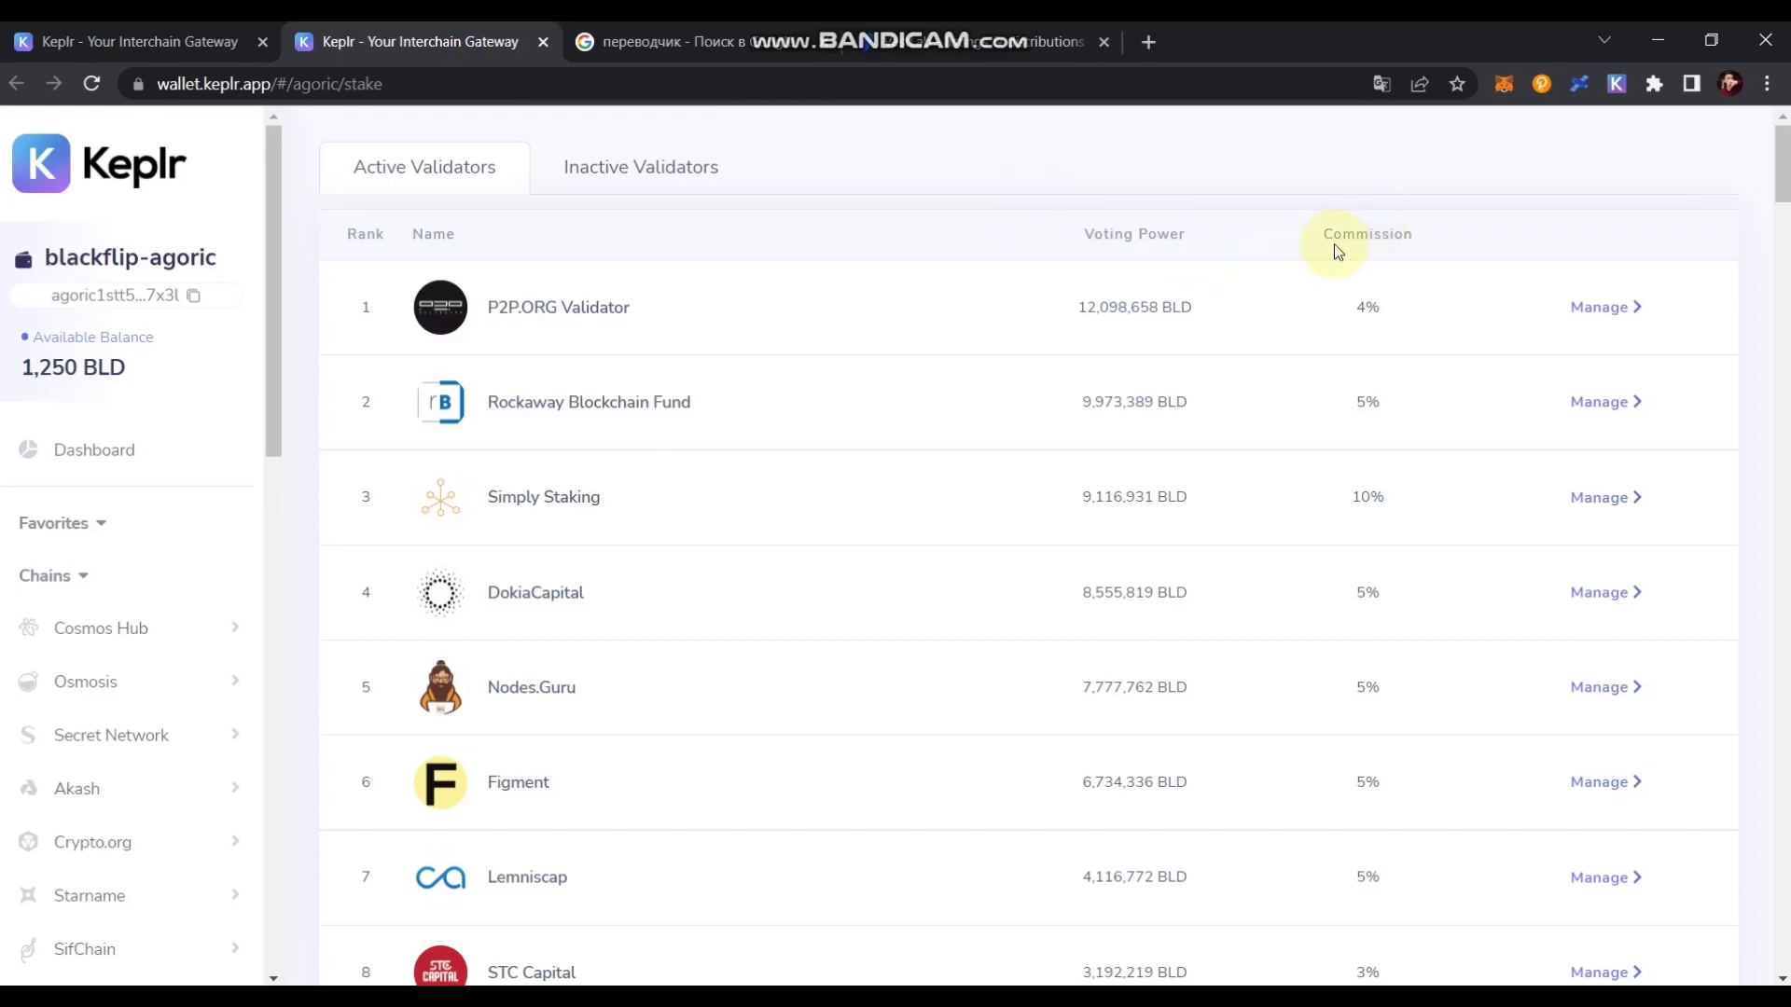
{"action": "left_click_drag", "start_coordinate": [1325, 238], "coordinate": [1427, 215]}
{"action": "left_click", "coordinate": [1455, 216]}
{"action": "left_click_drag", "start_coordinate": [1354, 406], "coordinate": [1388, 400]}
{"action": "left_click", "coordinate": [1410, 200]}
- Open the delegation form for the Nodes.Guru validator and read the notice about the staking lock-up period
{"action": "left_click", "coordinate": [1601, 688]}
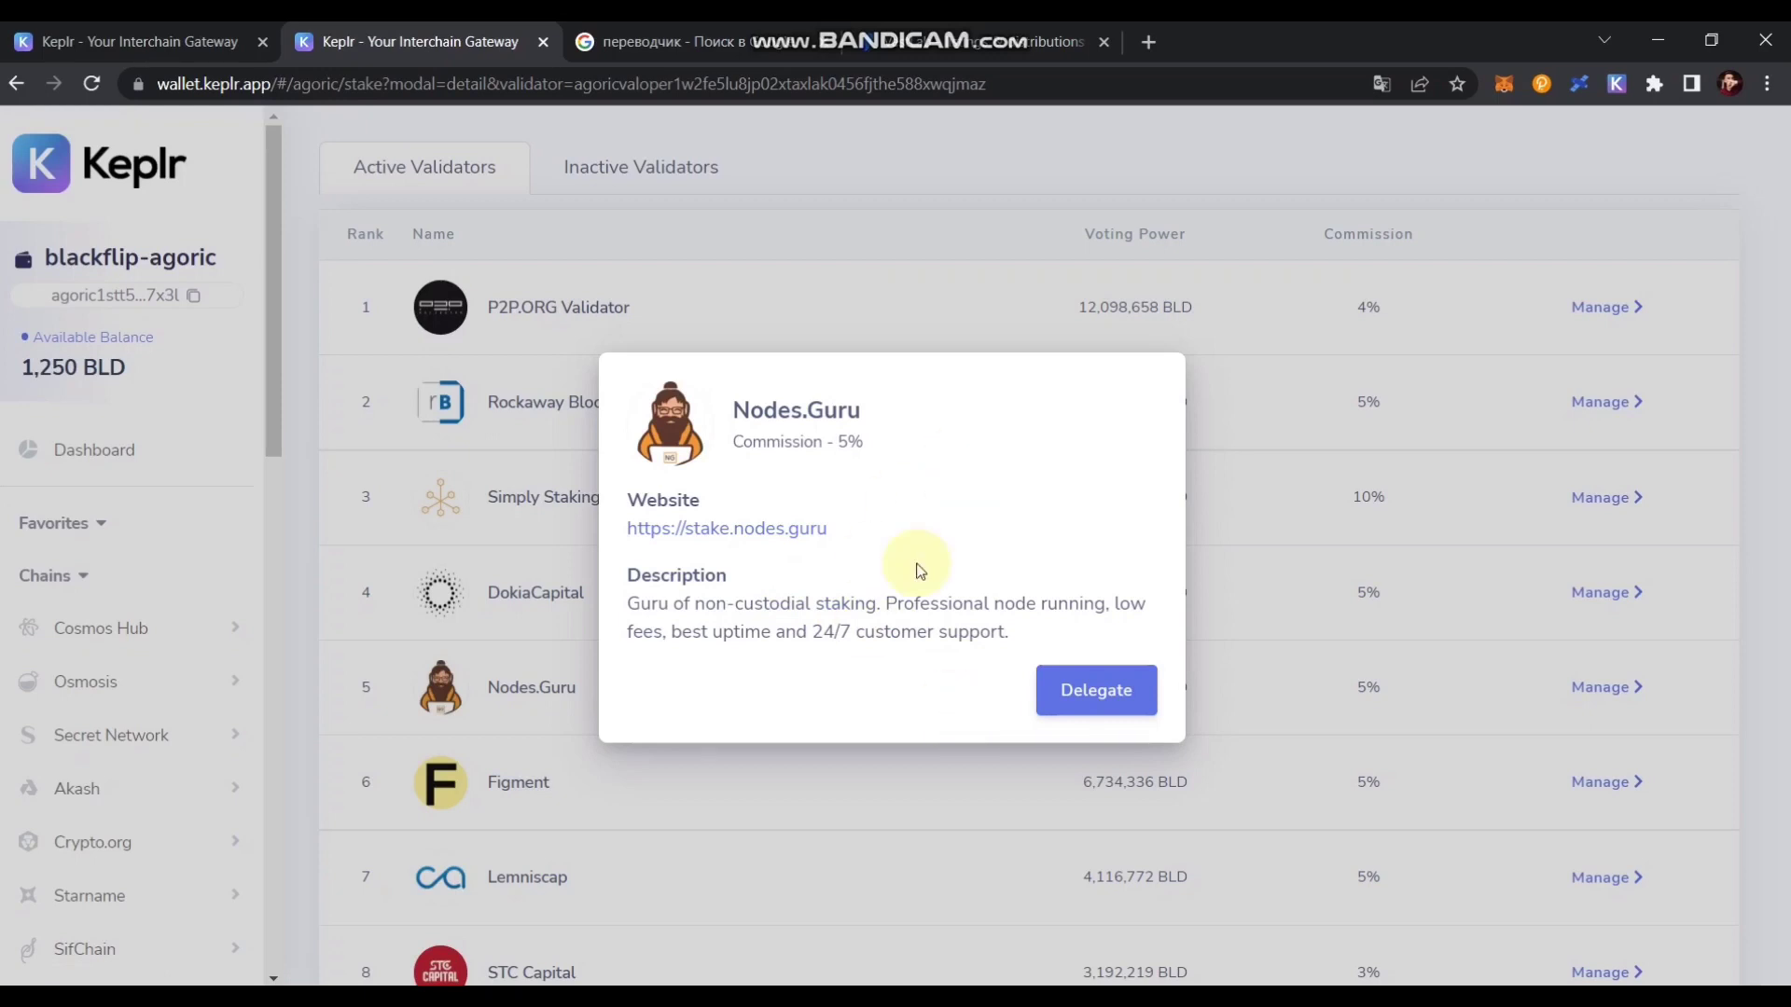
{"action": "left_click", "coordinate": [1084, 704]}
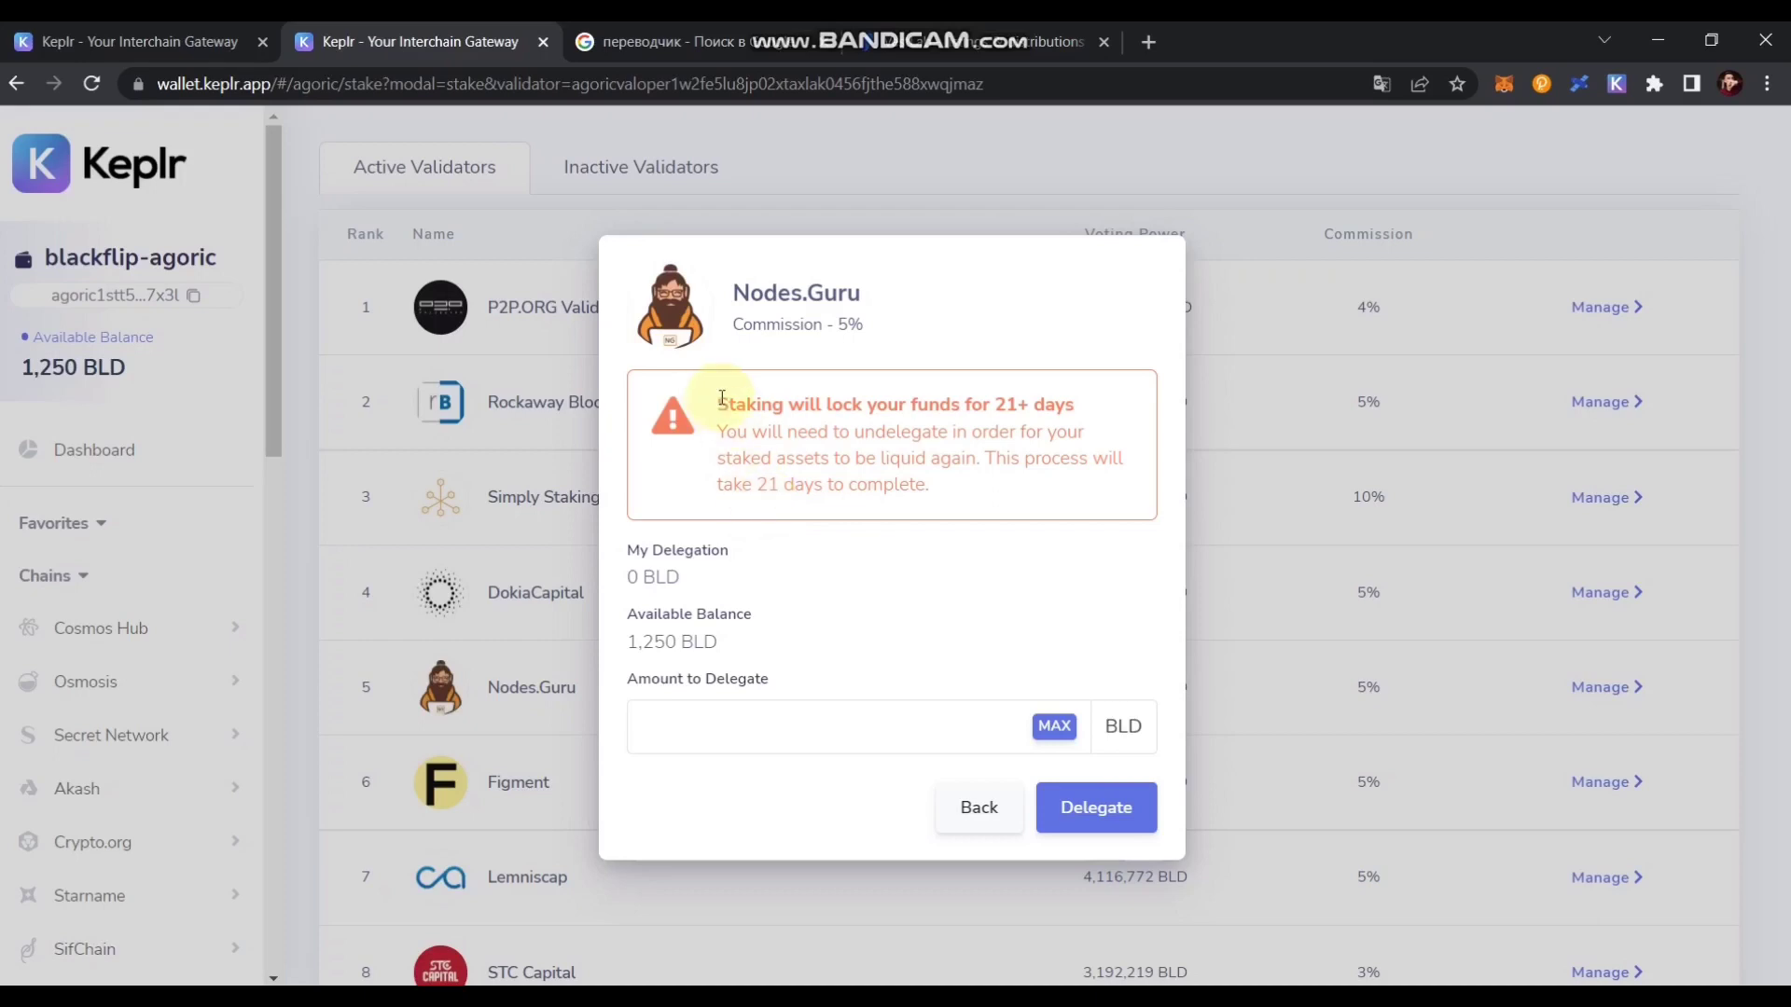
{"action": "left_click_drag", "start_coordinate": [719, 401], "coordinate": [959, 495]}
{"action": "left_click", "coordinate": [956, 496]}
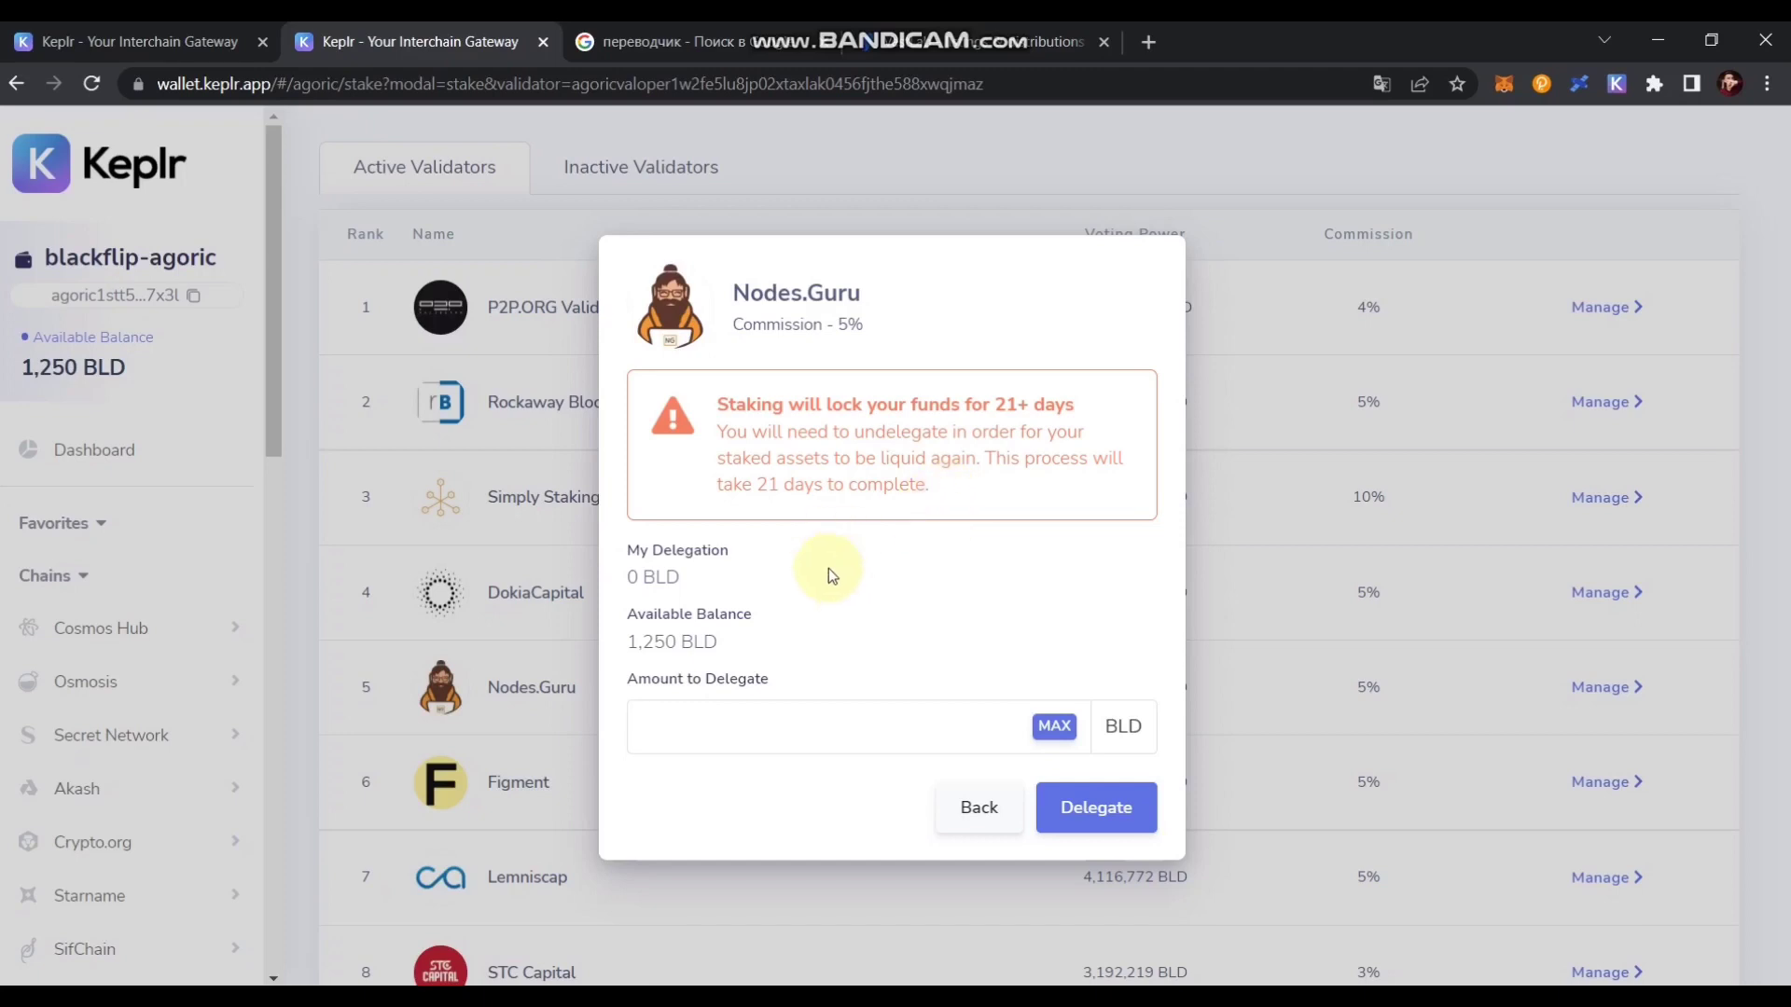
- Delegate 625 BLD to Nodes.Guru, approve the transaction in the wallet, and dismiss the completion notification
{"action": "left_click", "coordinate": [674, 721]}
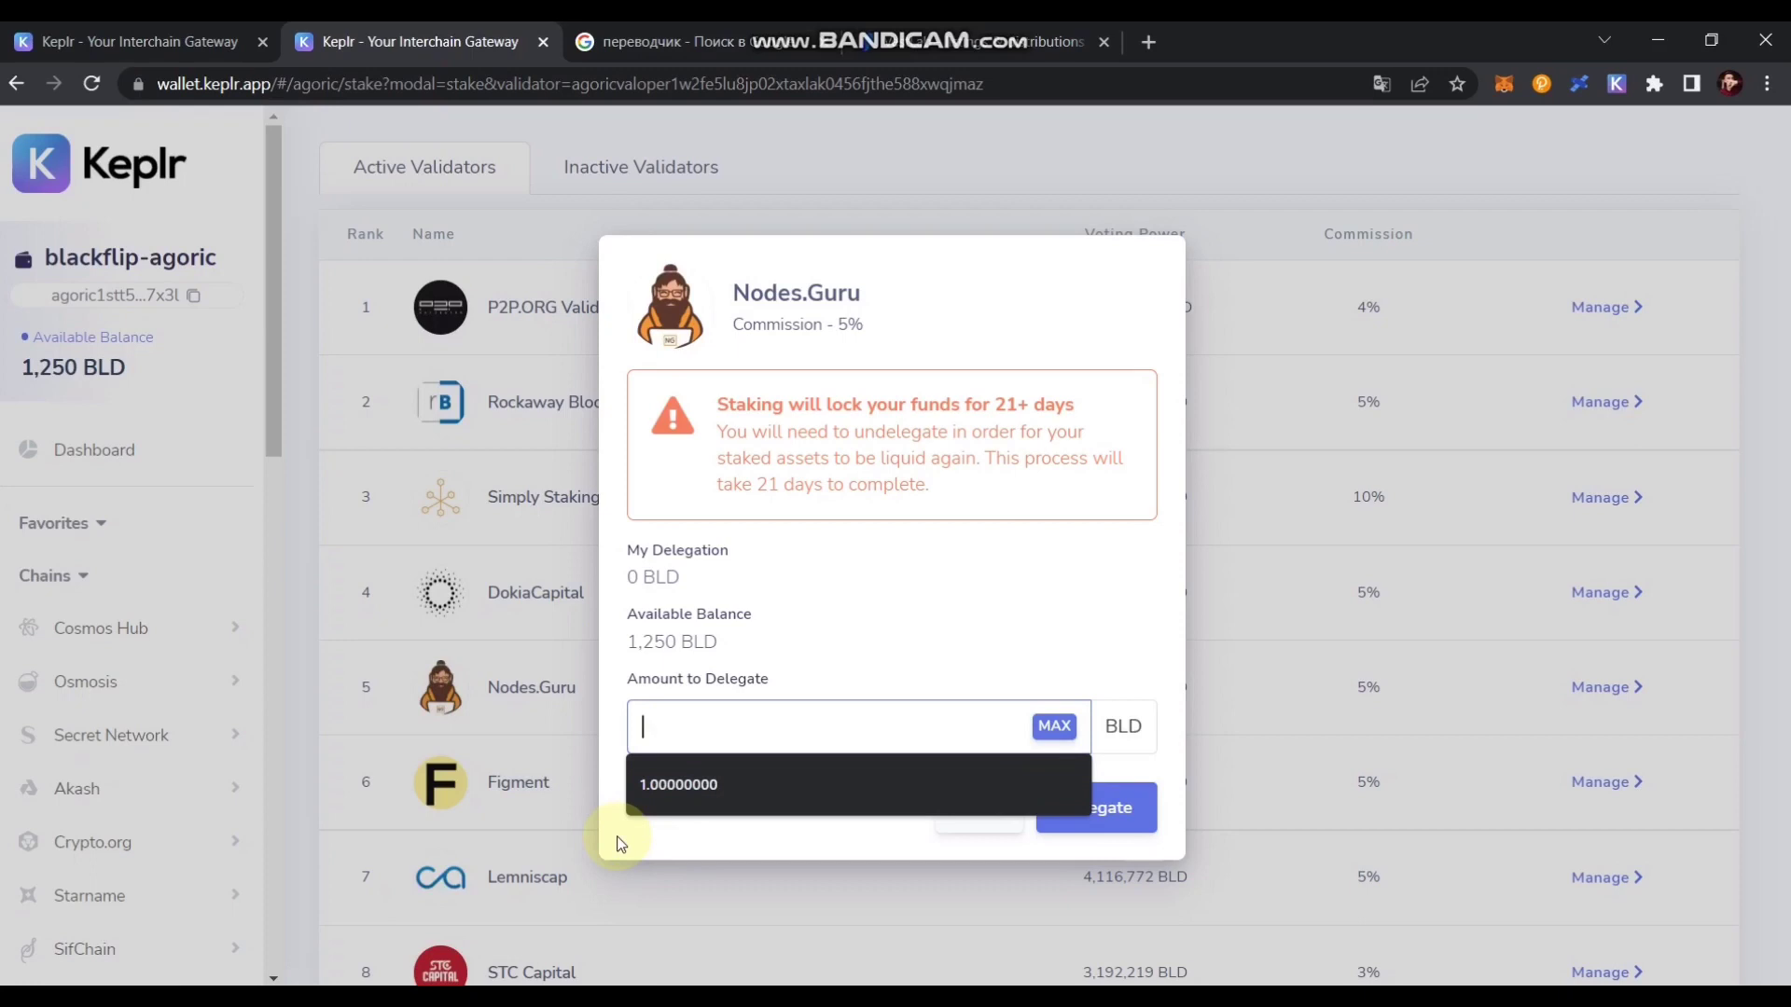
{"action": "type", "text": "625"}
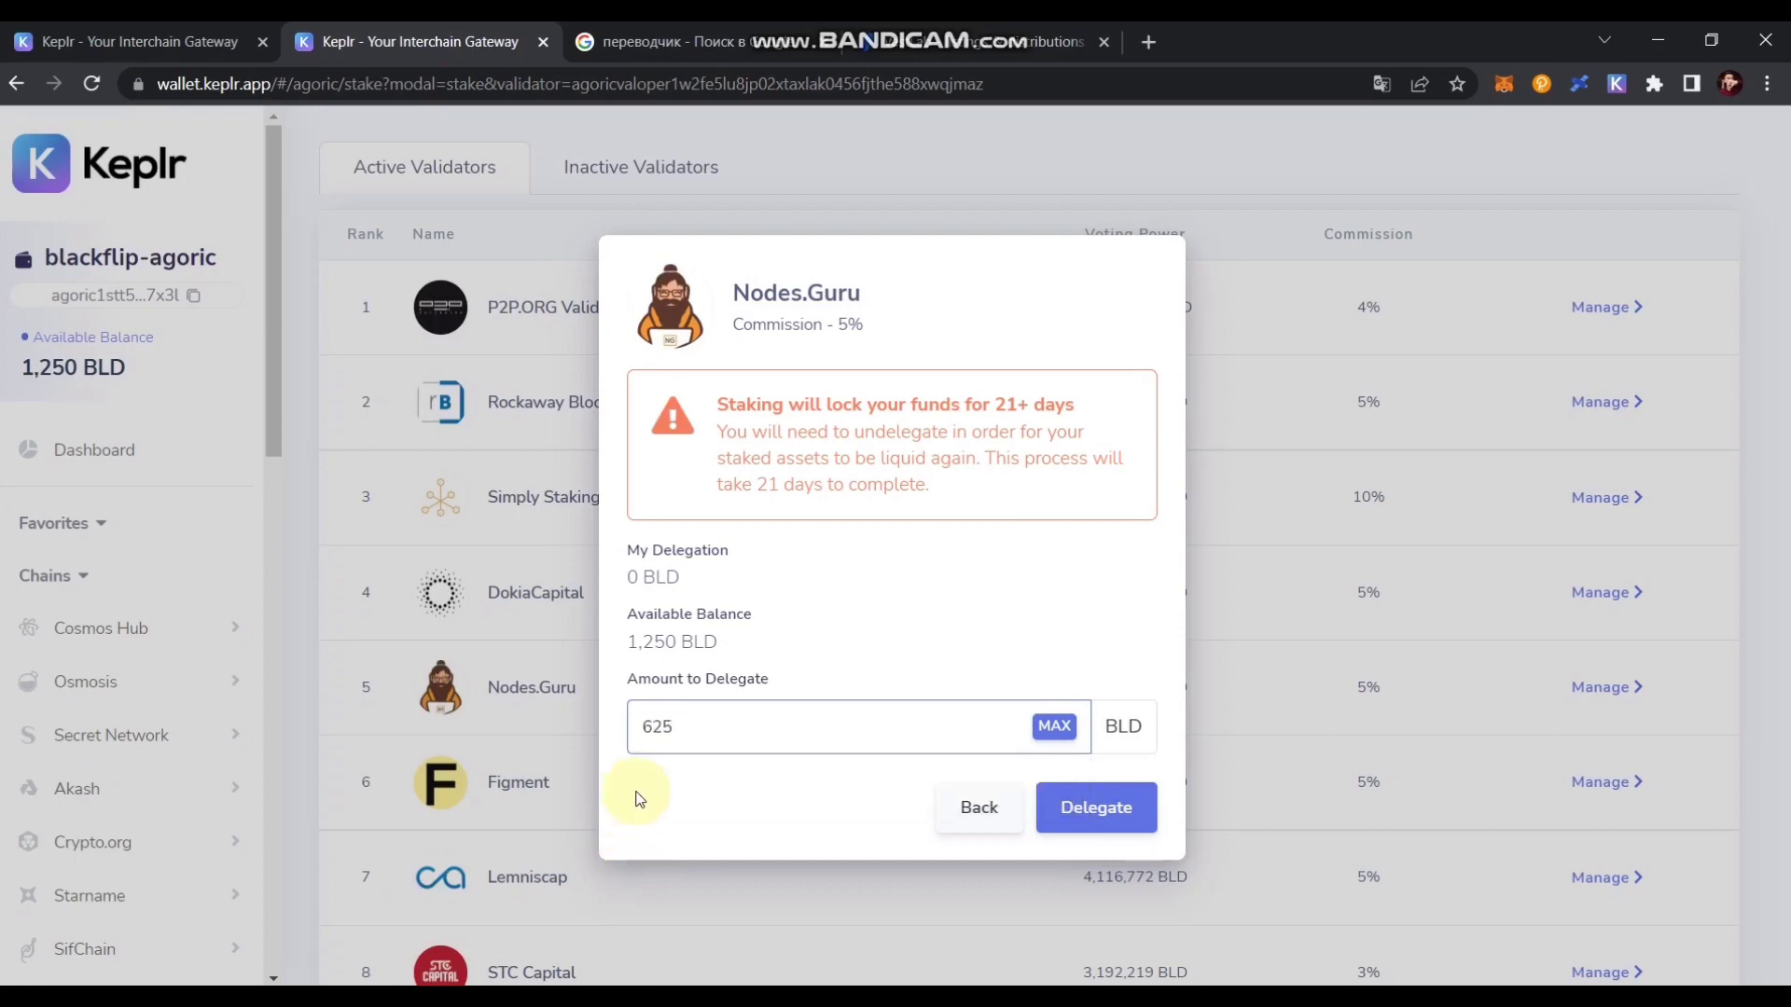
{"action": "left_click", "coordinate": [1082, 811]}
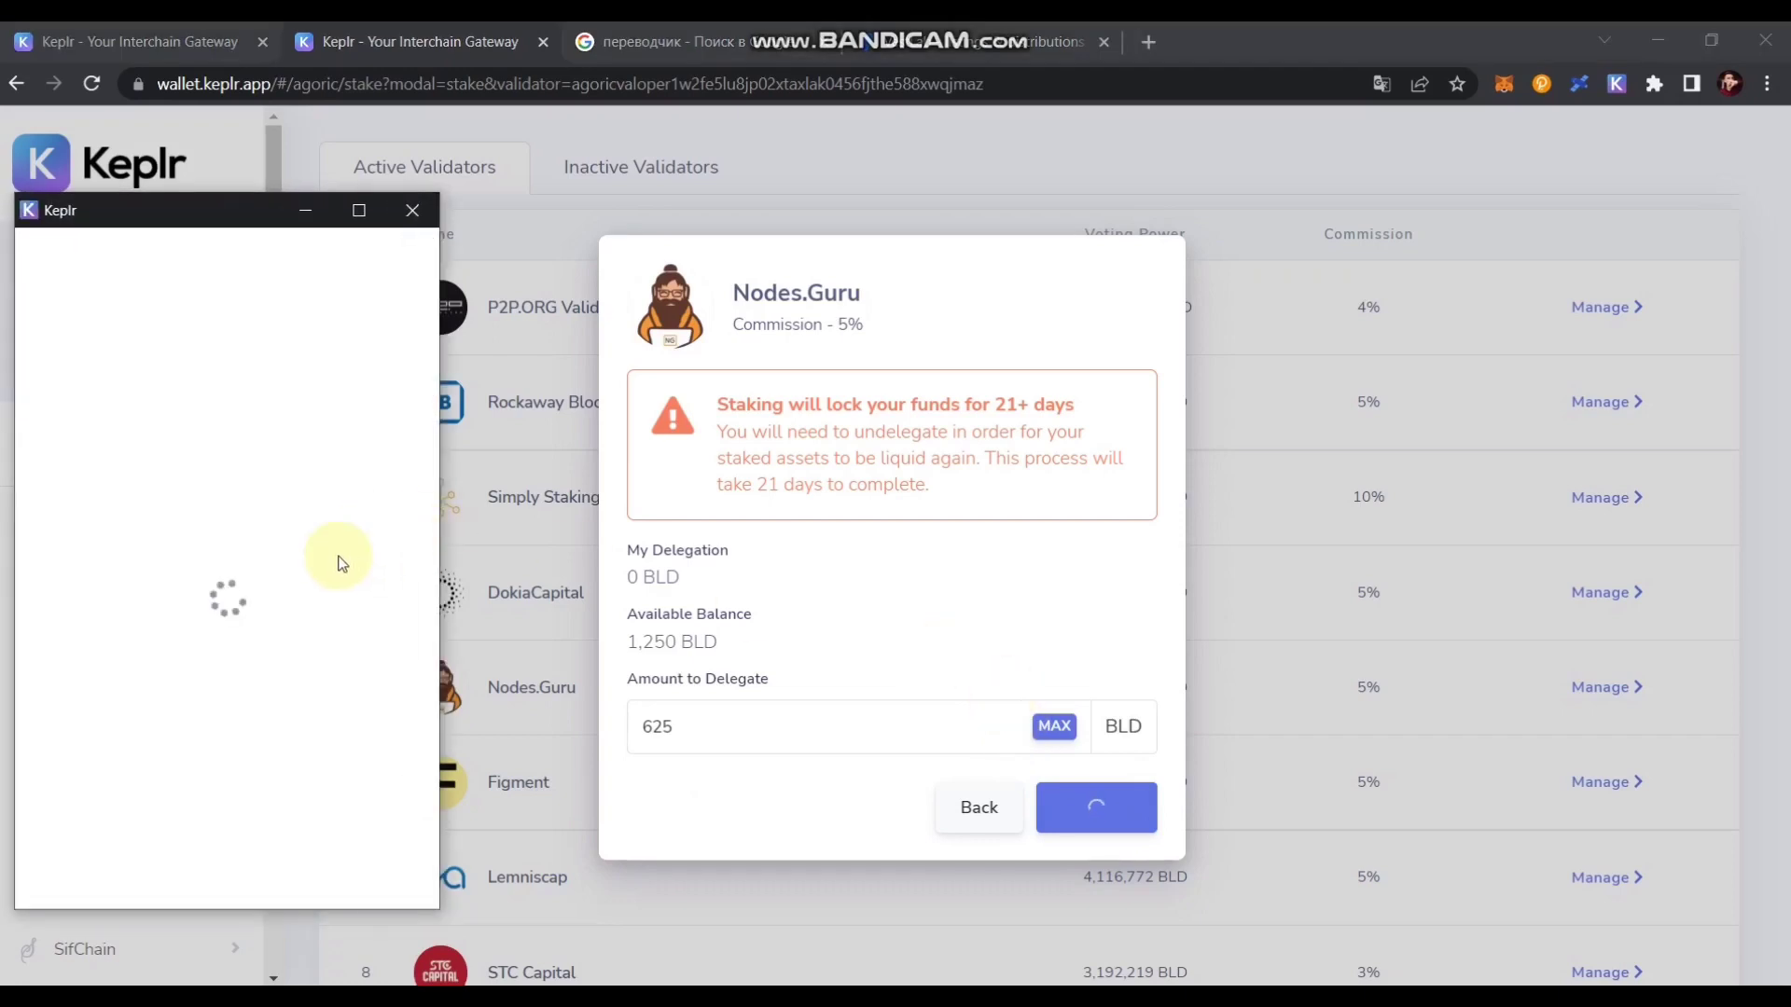
{"action": "left_click", "coordinate": [325, 873]}
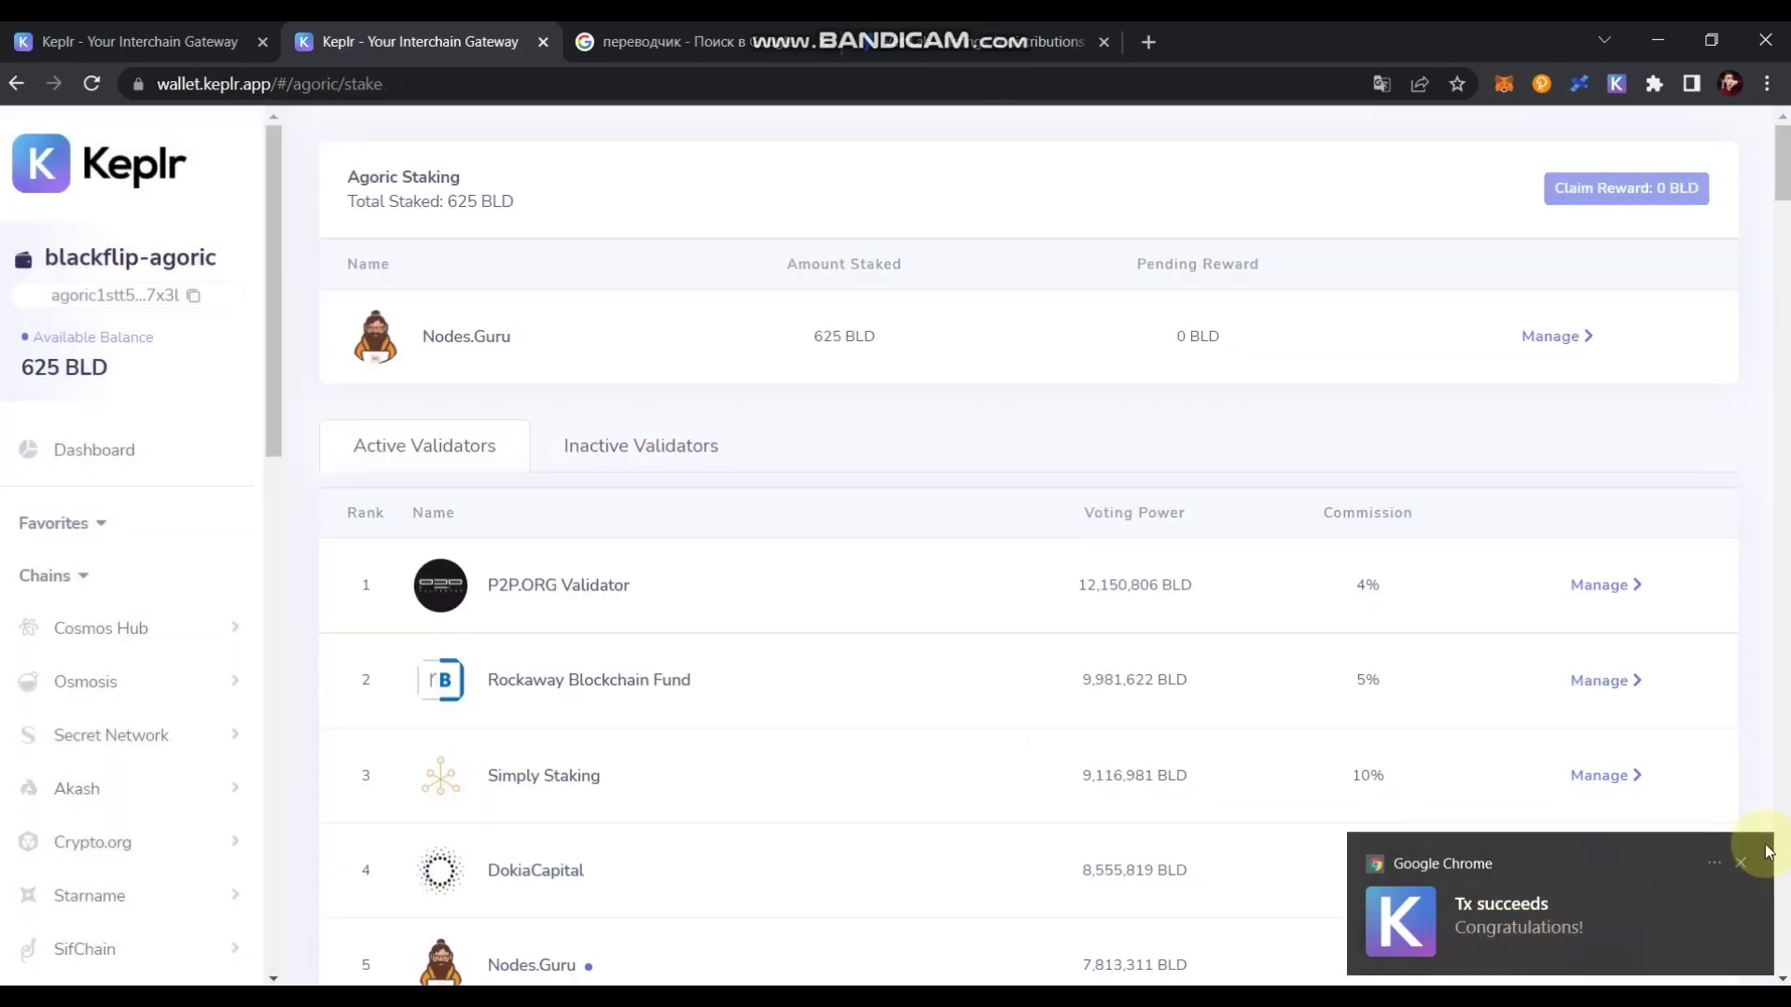
{"action": "left_click", "coordinate": [1739, 863]}
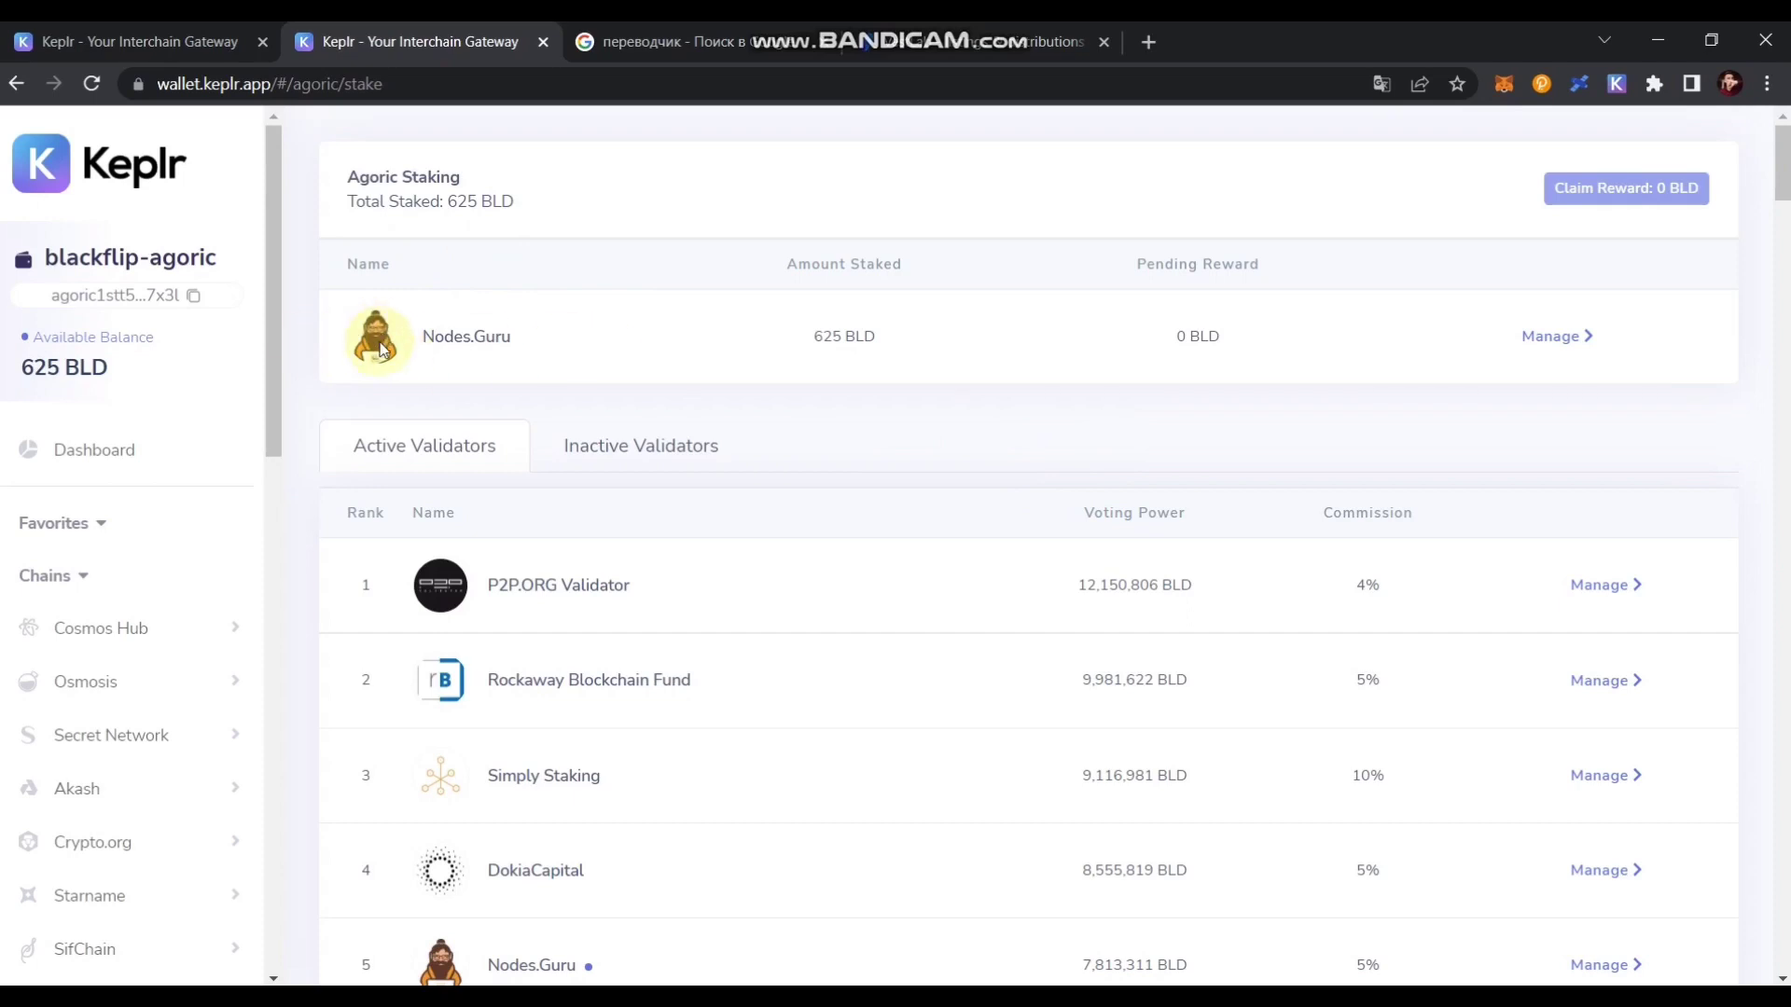
- Review the Nodes.Guru entry under Agoric Staking, the available balance, and the active validators list
{"action": "left_click_drag", "start_coordinate": [420, 343], "coordinate": [1595, 308]}
{"action": "left_click", "coordinate": [821, 426]}
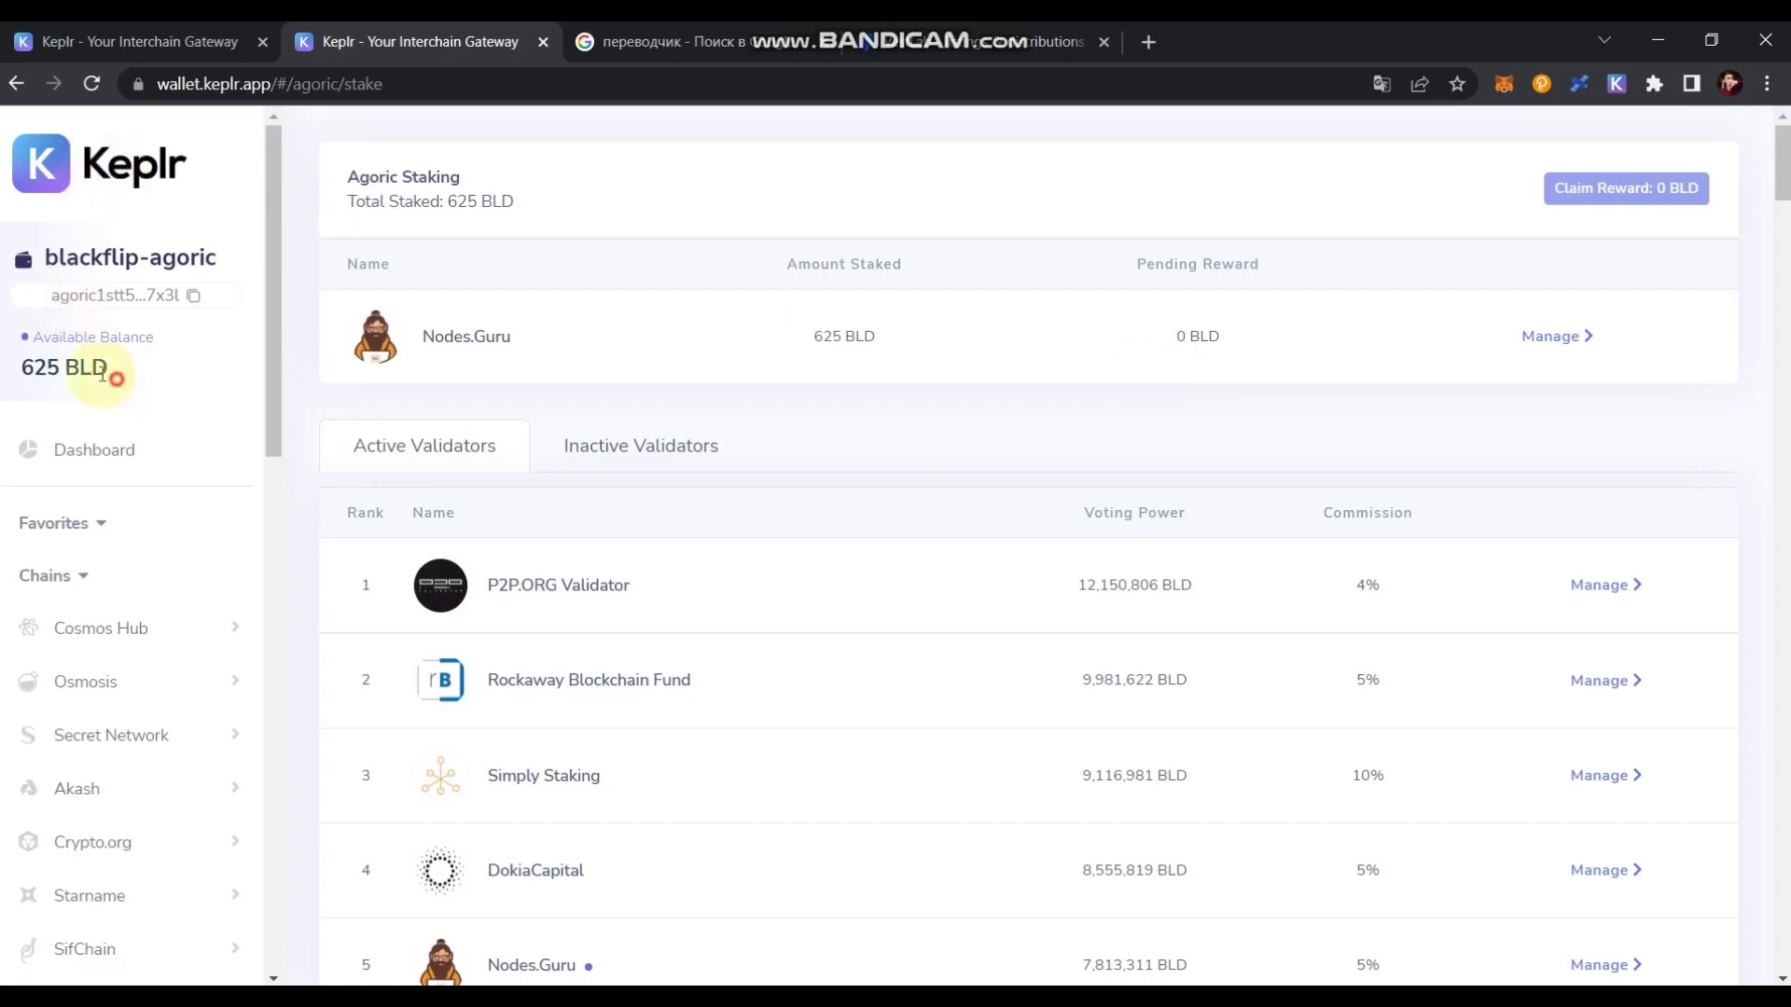
{"action": "left_click_drag", "start_coordinate": [112, 373], "coordinate": [28, 378]}
{"action": "left_click", "coordinate": [834, 415]}
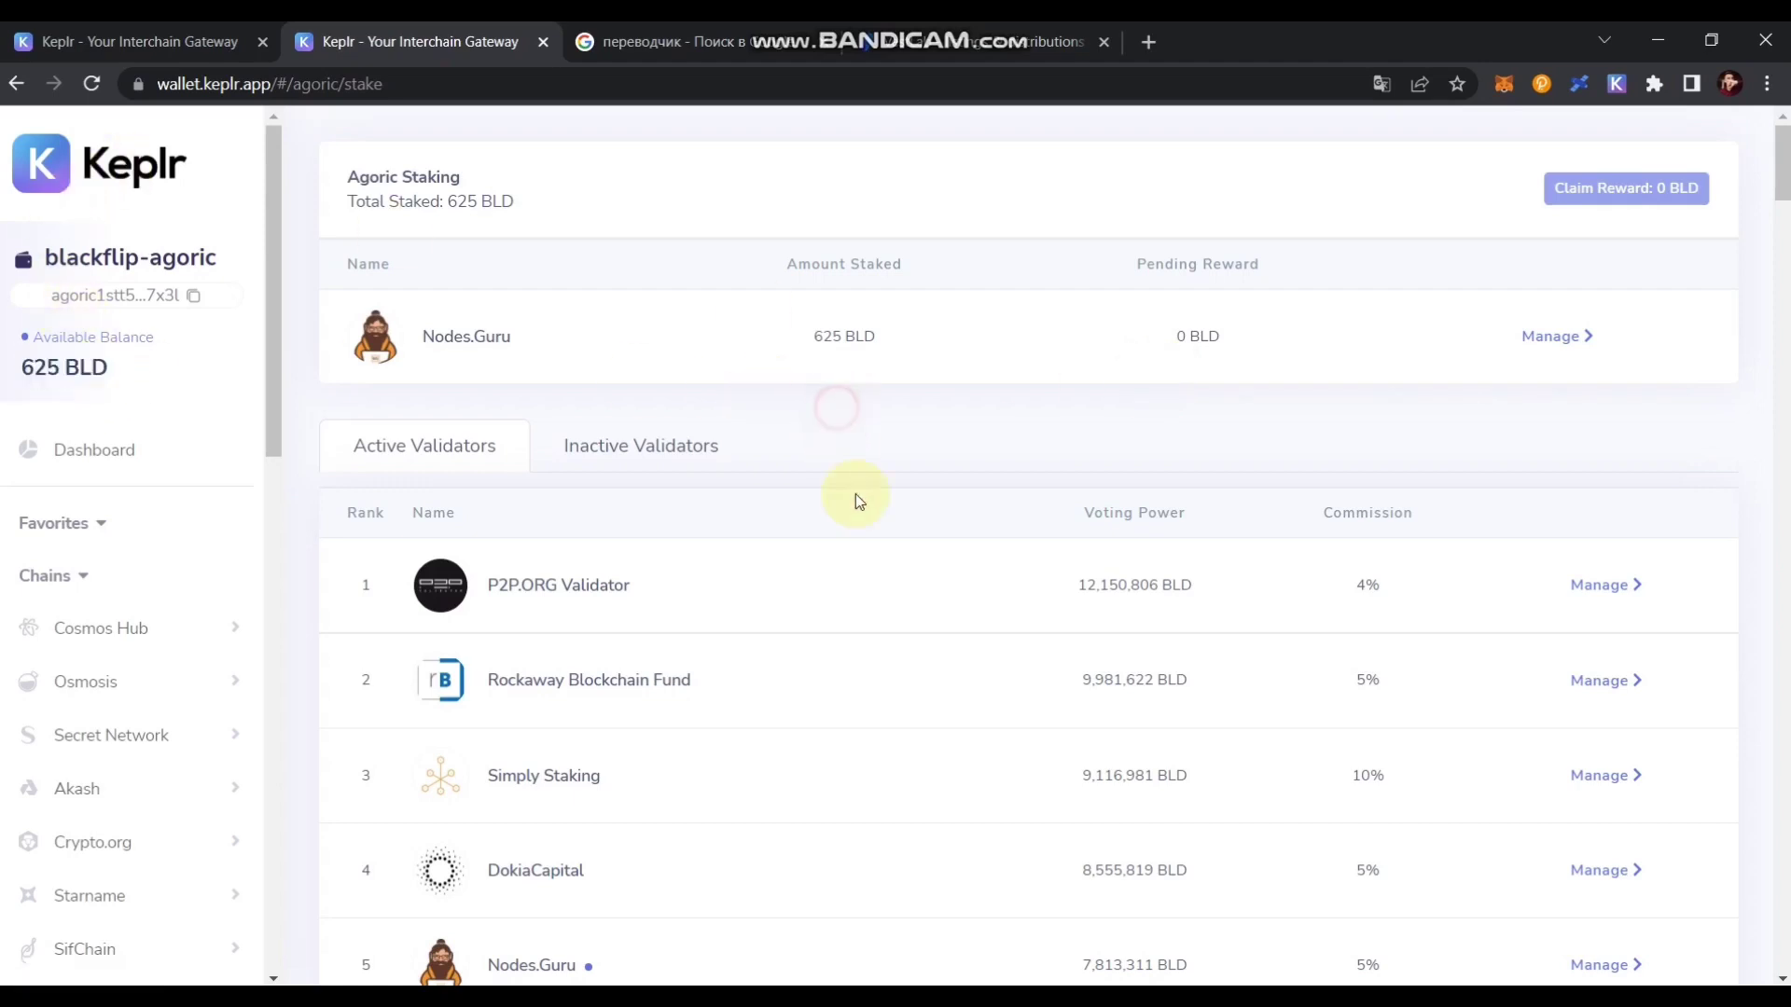
{"action": "scroll", "coordinate": [912, 502], "scroll_direction": "down", "scroll_amount": 2}
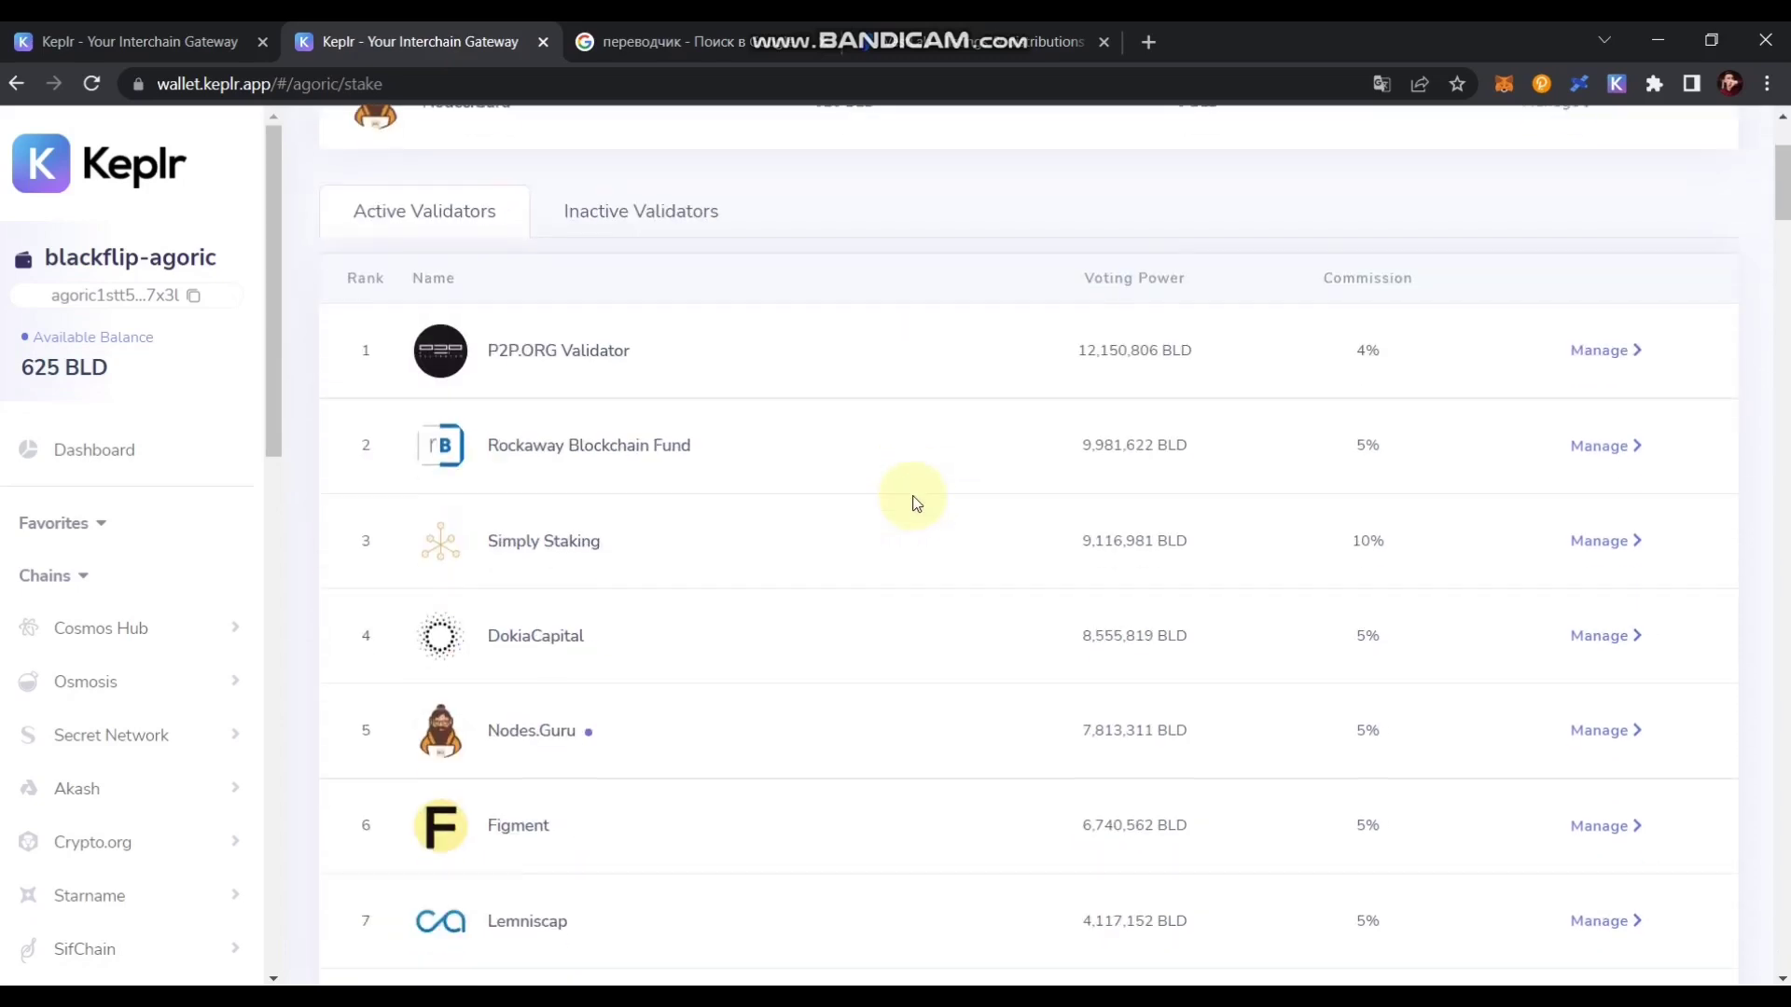
{"action": "scroll", "coordinate": [914, 502], "scroll_direction": "up", "scroll_amount": 2}
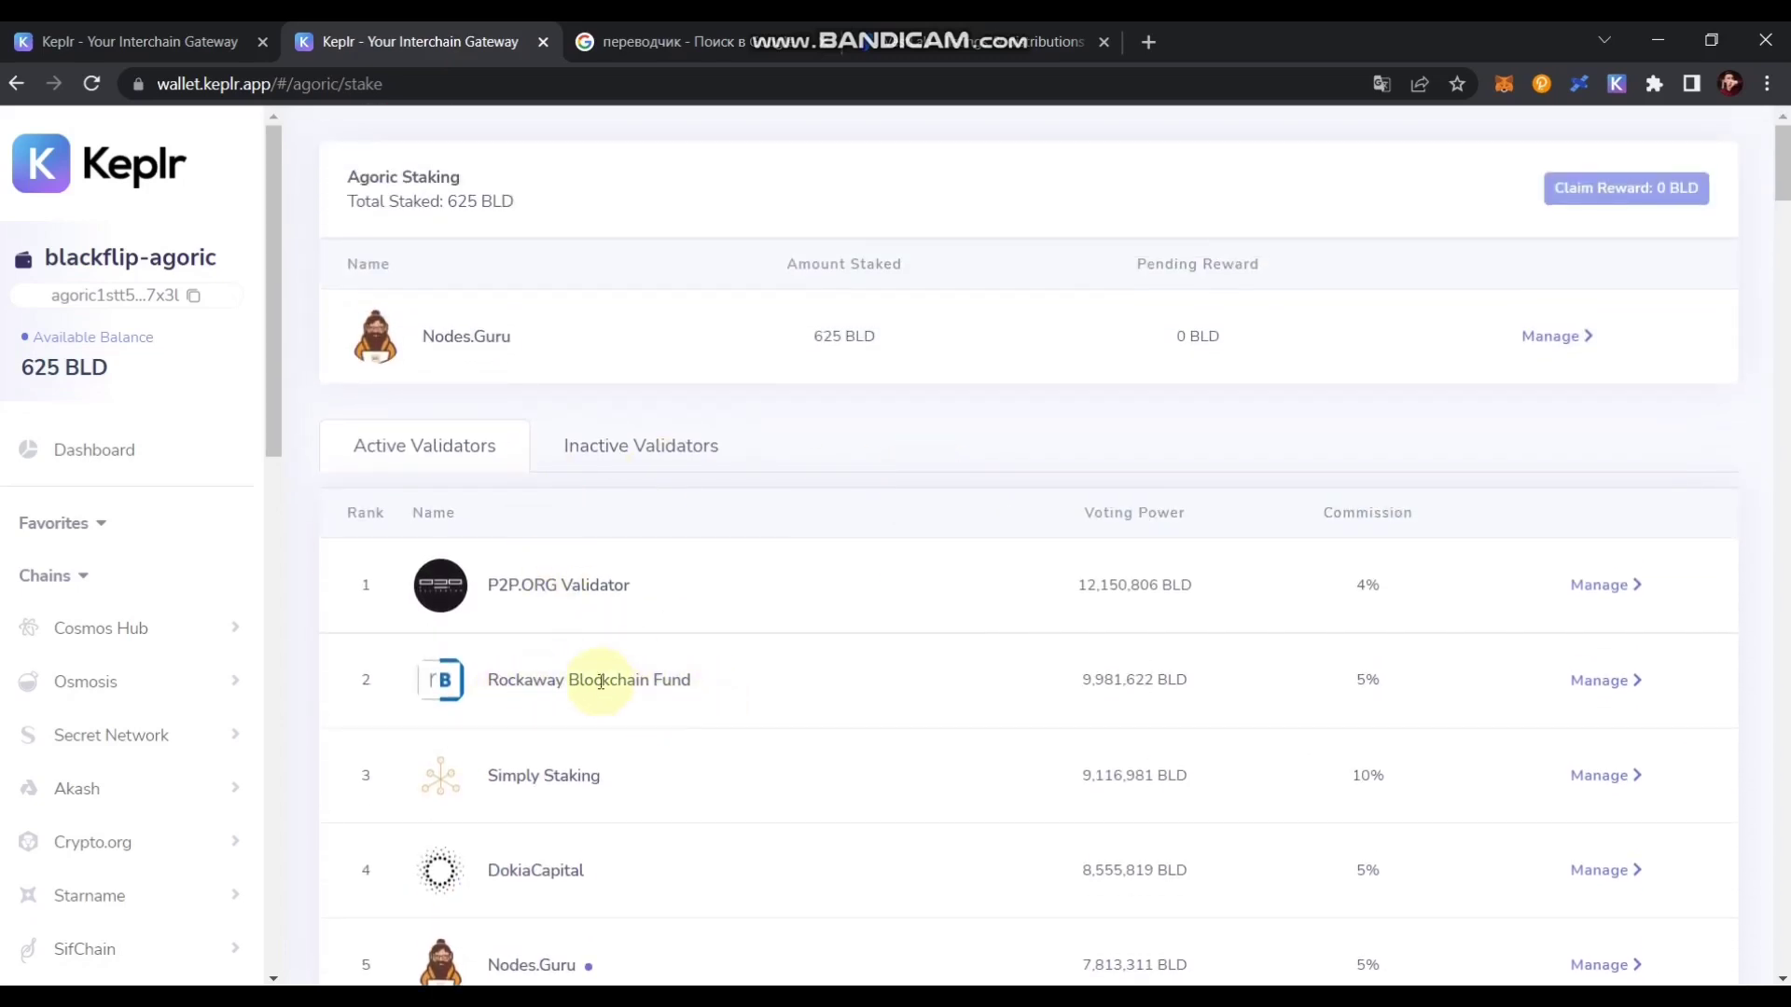
- Open the Rockaway Blockchain Fund validator's details, visit its linked staking website, and dismiss the translation prompt
{"action": "left_click", "coordinate": [1604, 683]}
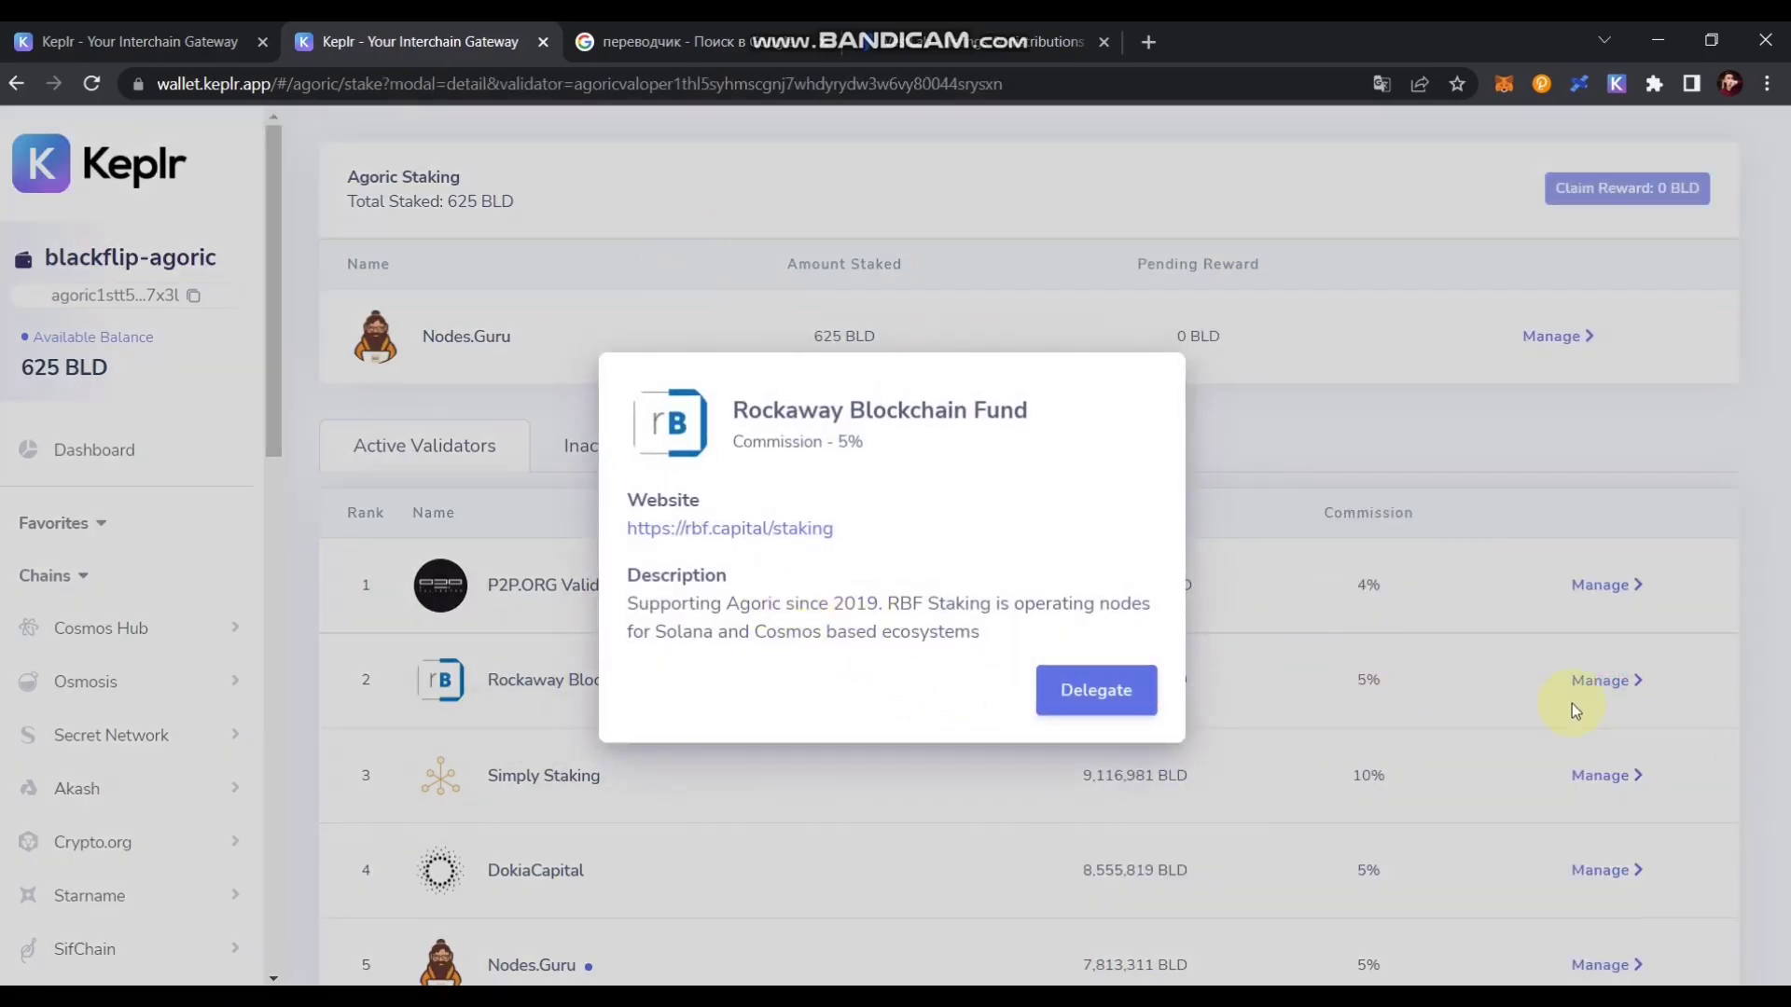
{"action": "left_click", "coordinate": [719, 529]}
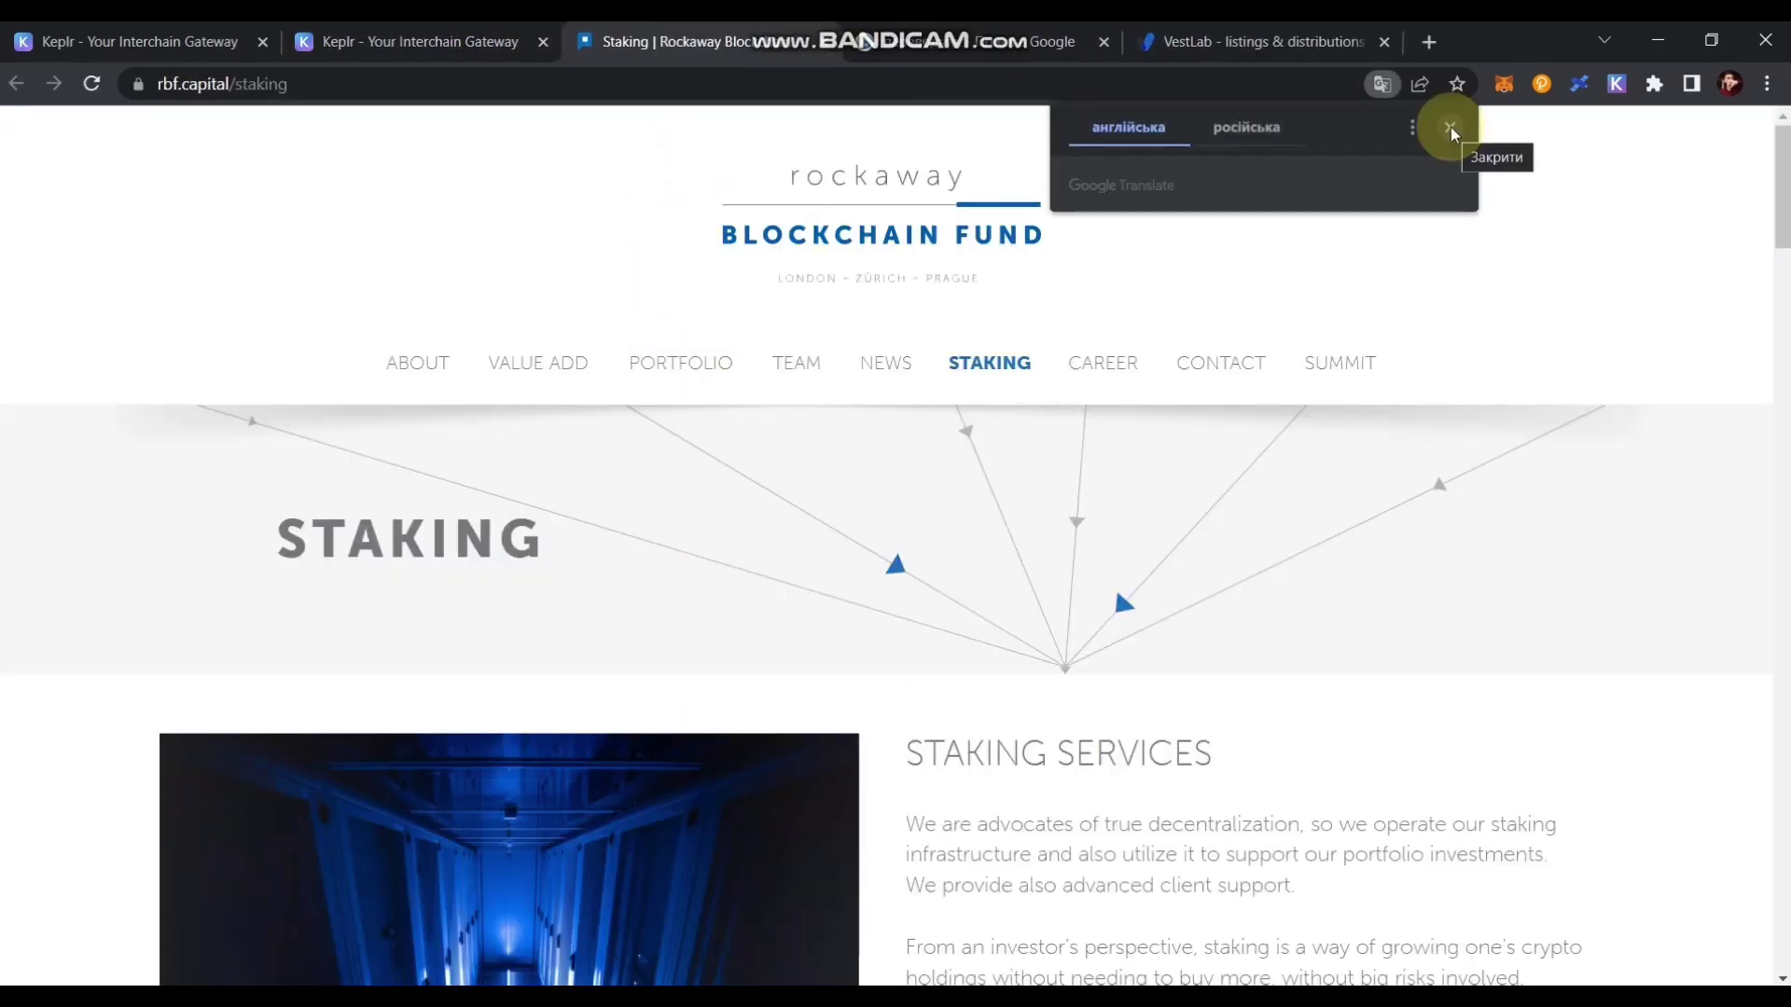
{"action": "left_click", "coordinate": [1450, 129]}
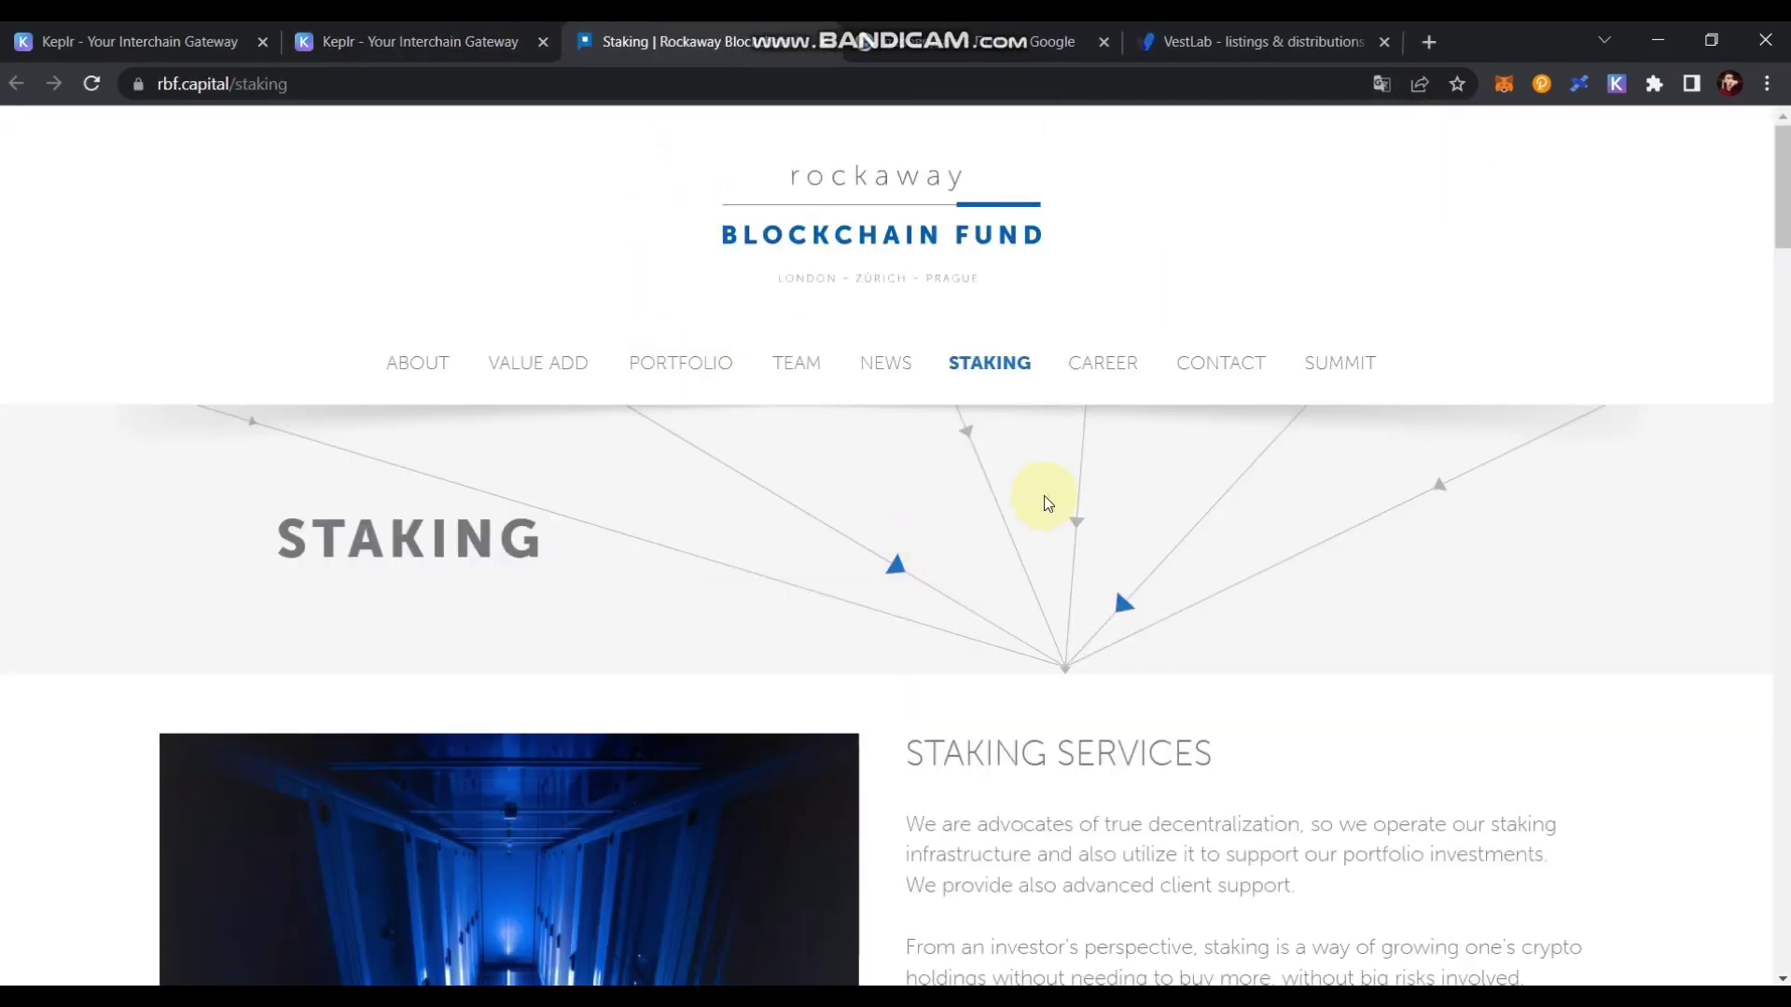
- Examine which networks the fund runs validators for and their reward rates on its staking page
{"action": "scroll", "coordinate": [1048, 503], "scroll_direction": "down", "scroll_amount": 15}
{"action": "scroll", "coordinate": [956, 548], "scroll_direction": "up", "scroll_amount": 4}
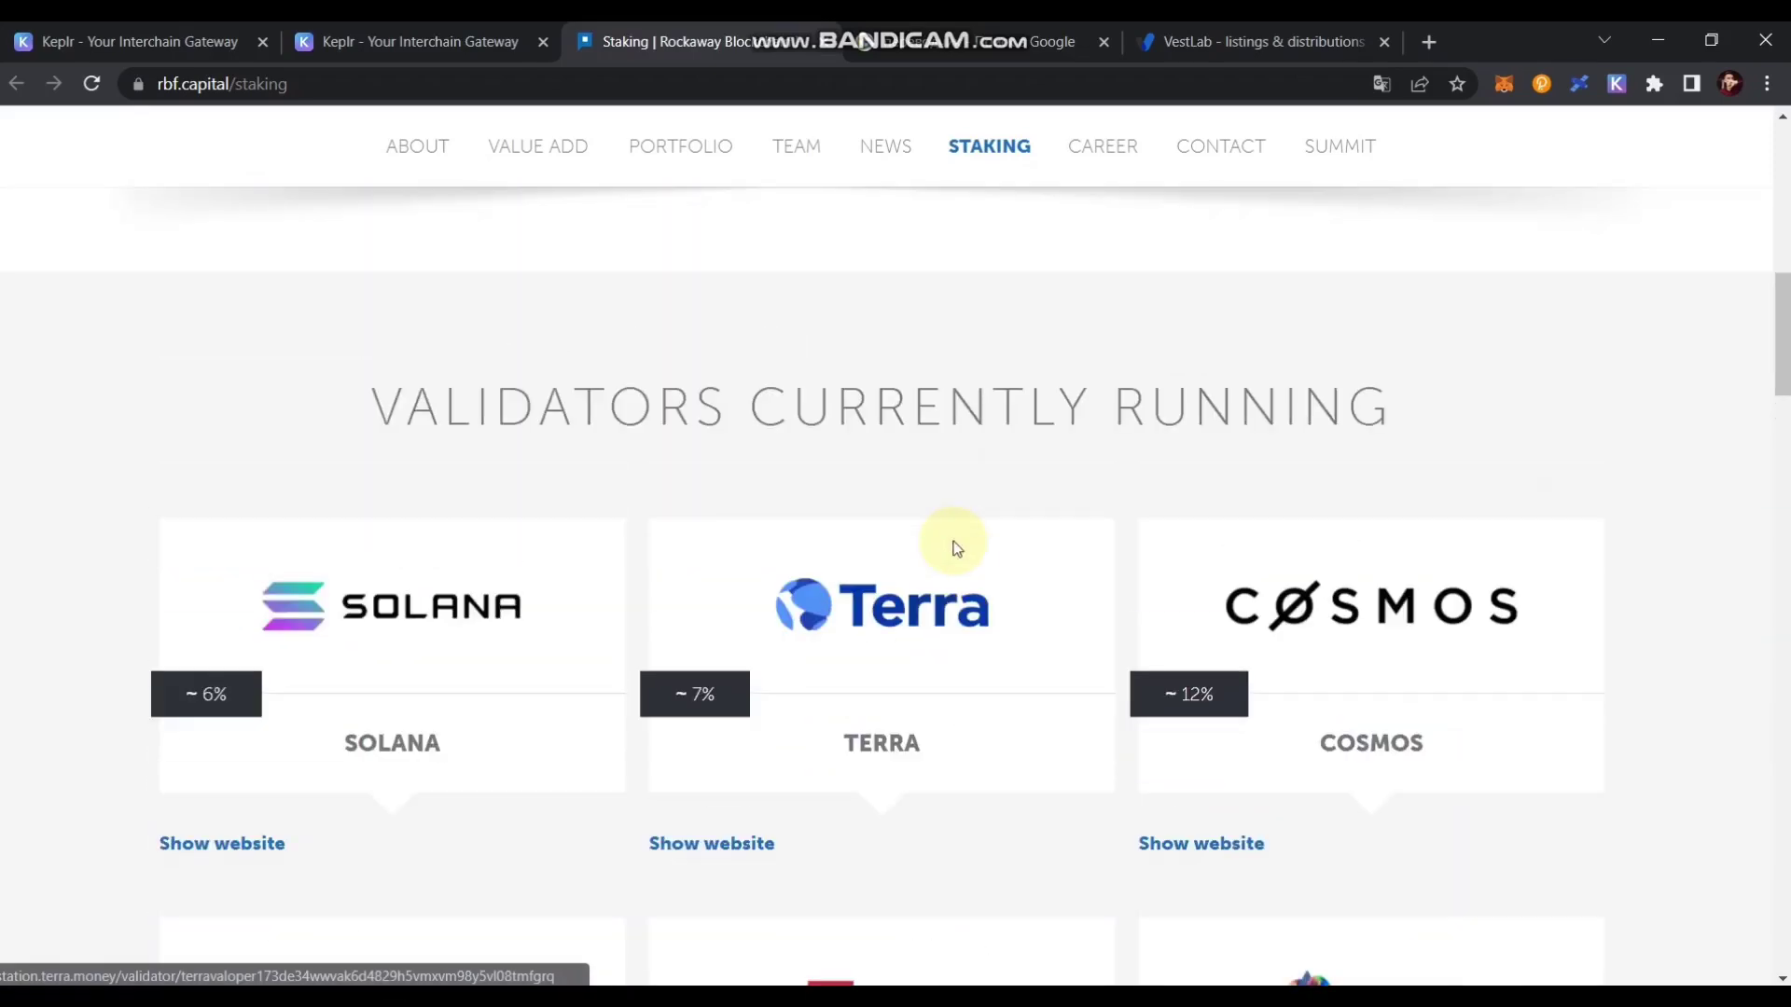
{"action": "scroll", "coordinate": [954, 542], "scroll_direction": "up", "scroll_amount": 3}
{"action": "scroll", "coordinate": [959, 541], "scroll_direction": "down", "scroll_amount": 4}
{"action": "scroll", "coordinate": [942, 548], "scroll_direction": "down", "scroll_amount": 1}
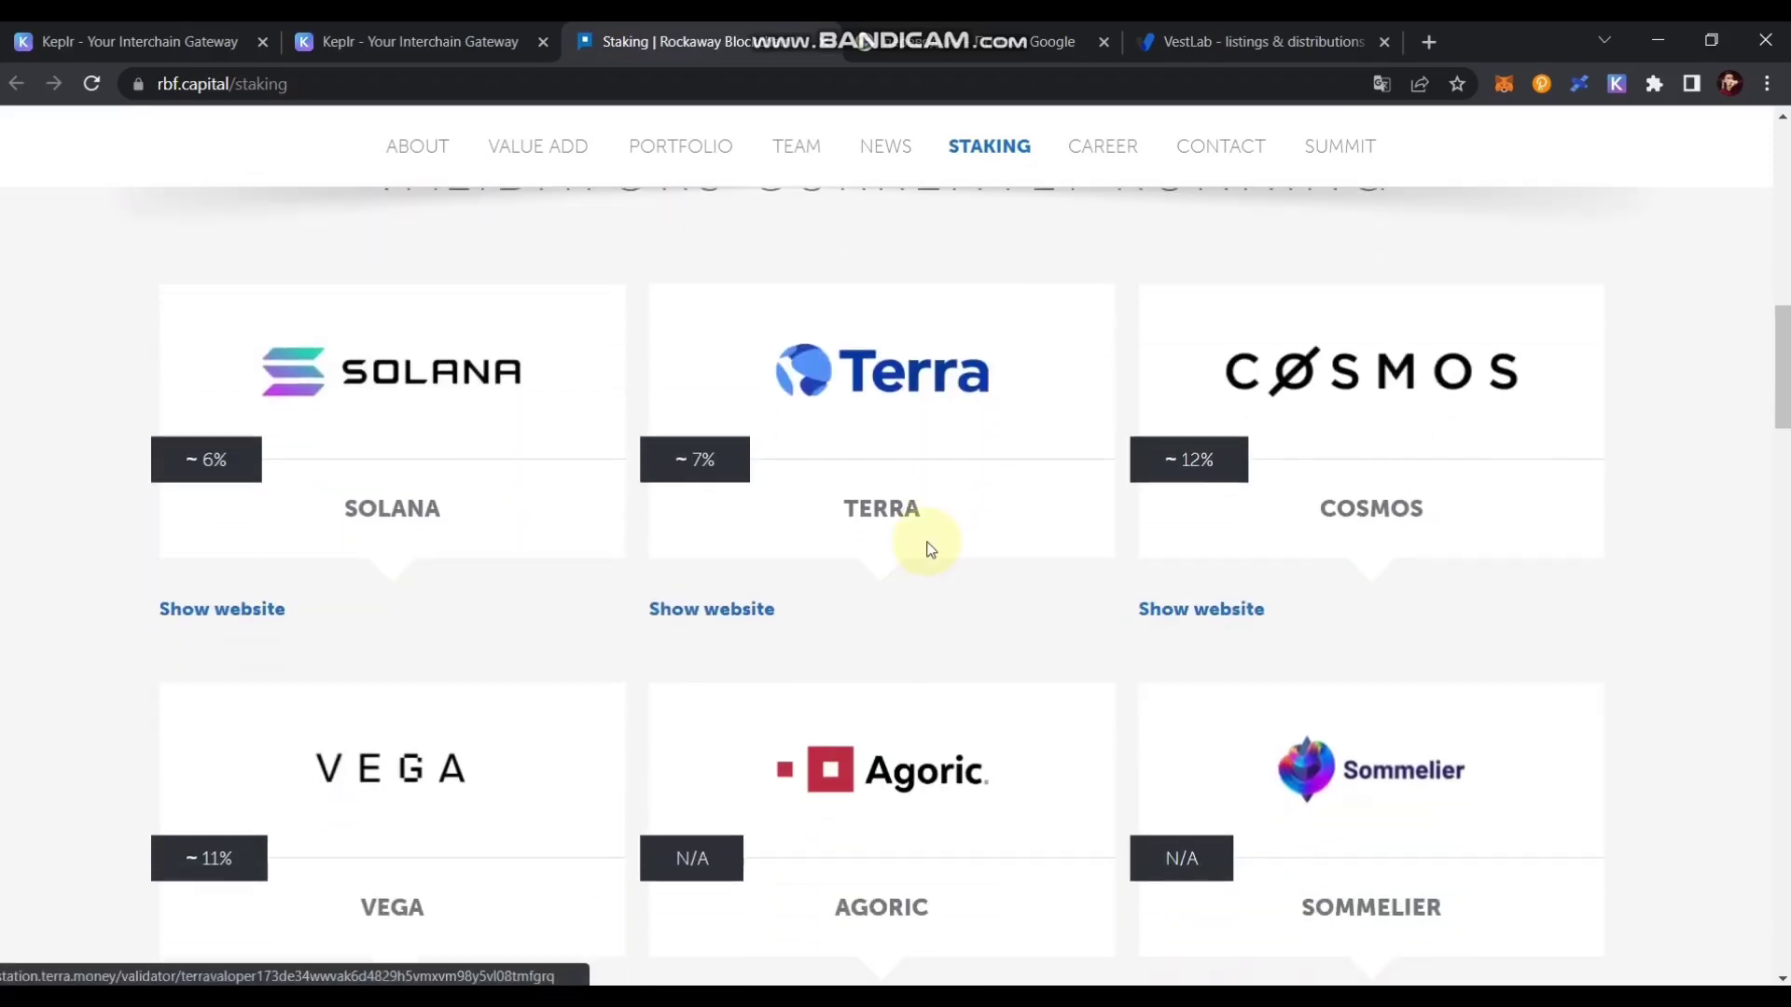
{"action": "scroll", "coordinate": [929, 548], "scroll_direction": "up", "scroll_amount": 1}
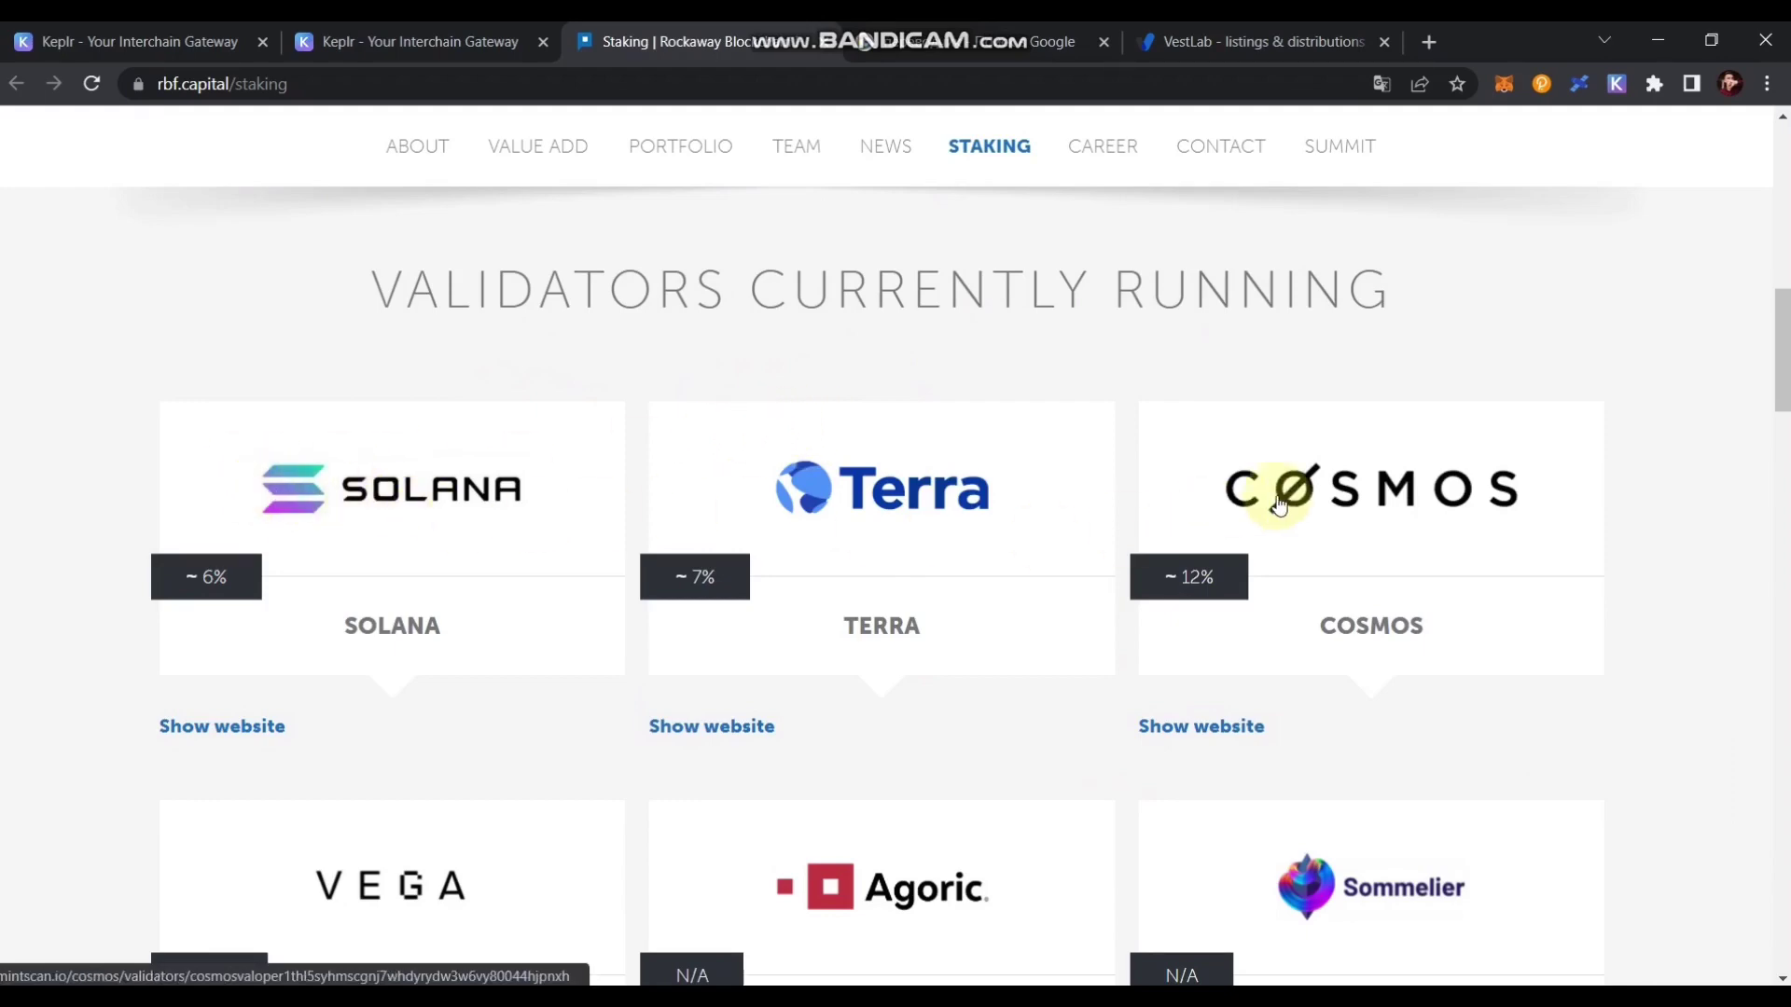
{"action": "scroll", "coordinate": [700, 808], "scroll_direction": "down", "scroll_amount": 2}
{"action": "scroll", "coordinate": [1211, 664], "scroll_direction": "down", "scroll_amount": 1}
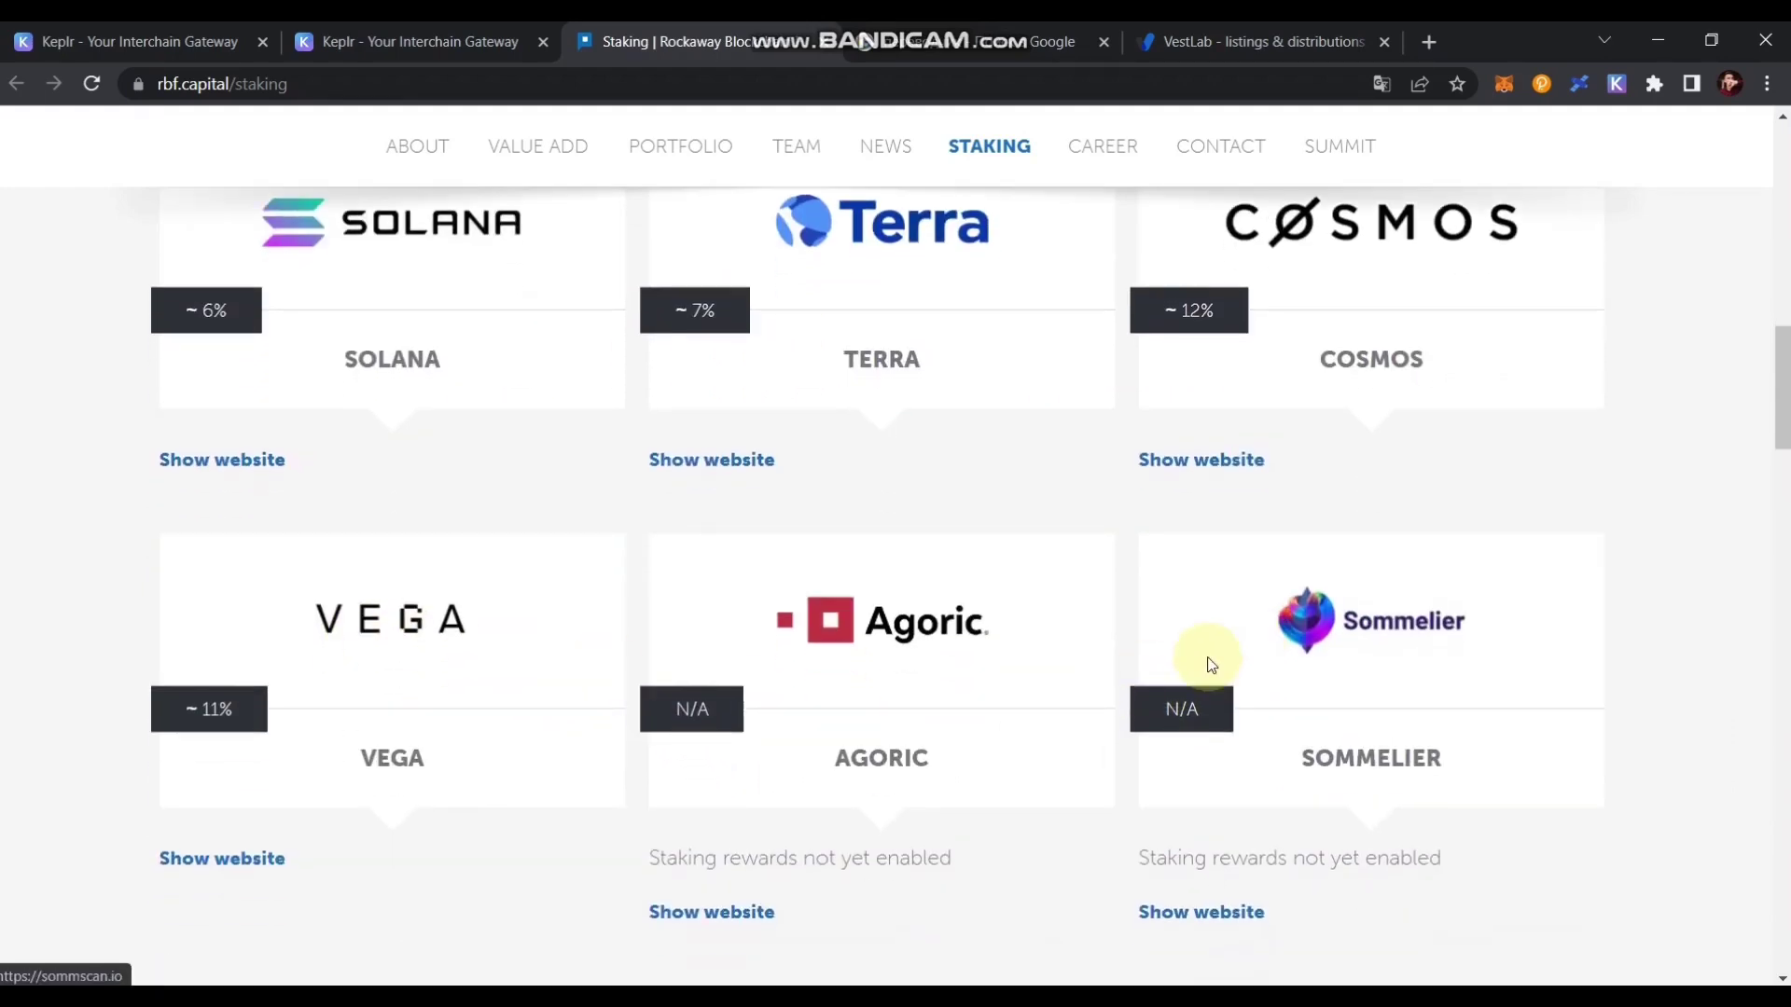
{"action": "scroll", "coordinate": [300, 860], "scroll_direction": "down", "scroll_amount": 2}
{"action": "scroll", "coordinate": [410, 848], "scroll_direction": "down", "scroll_amount": 2}
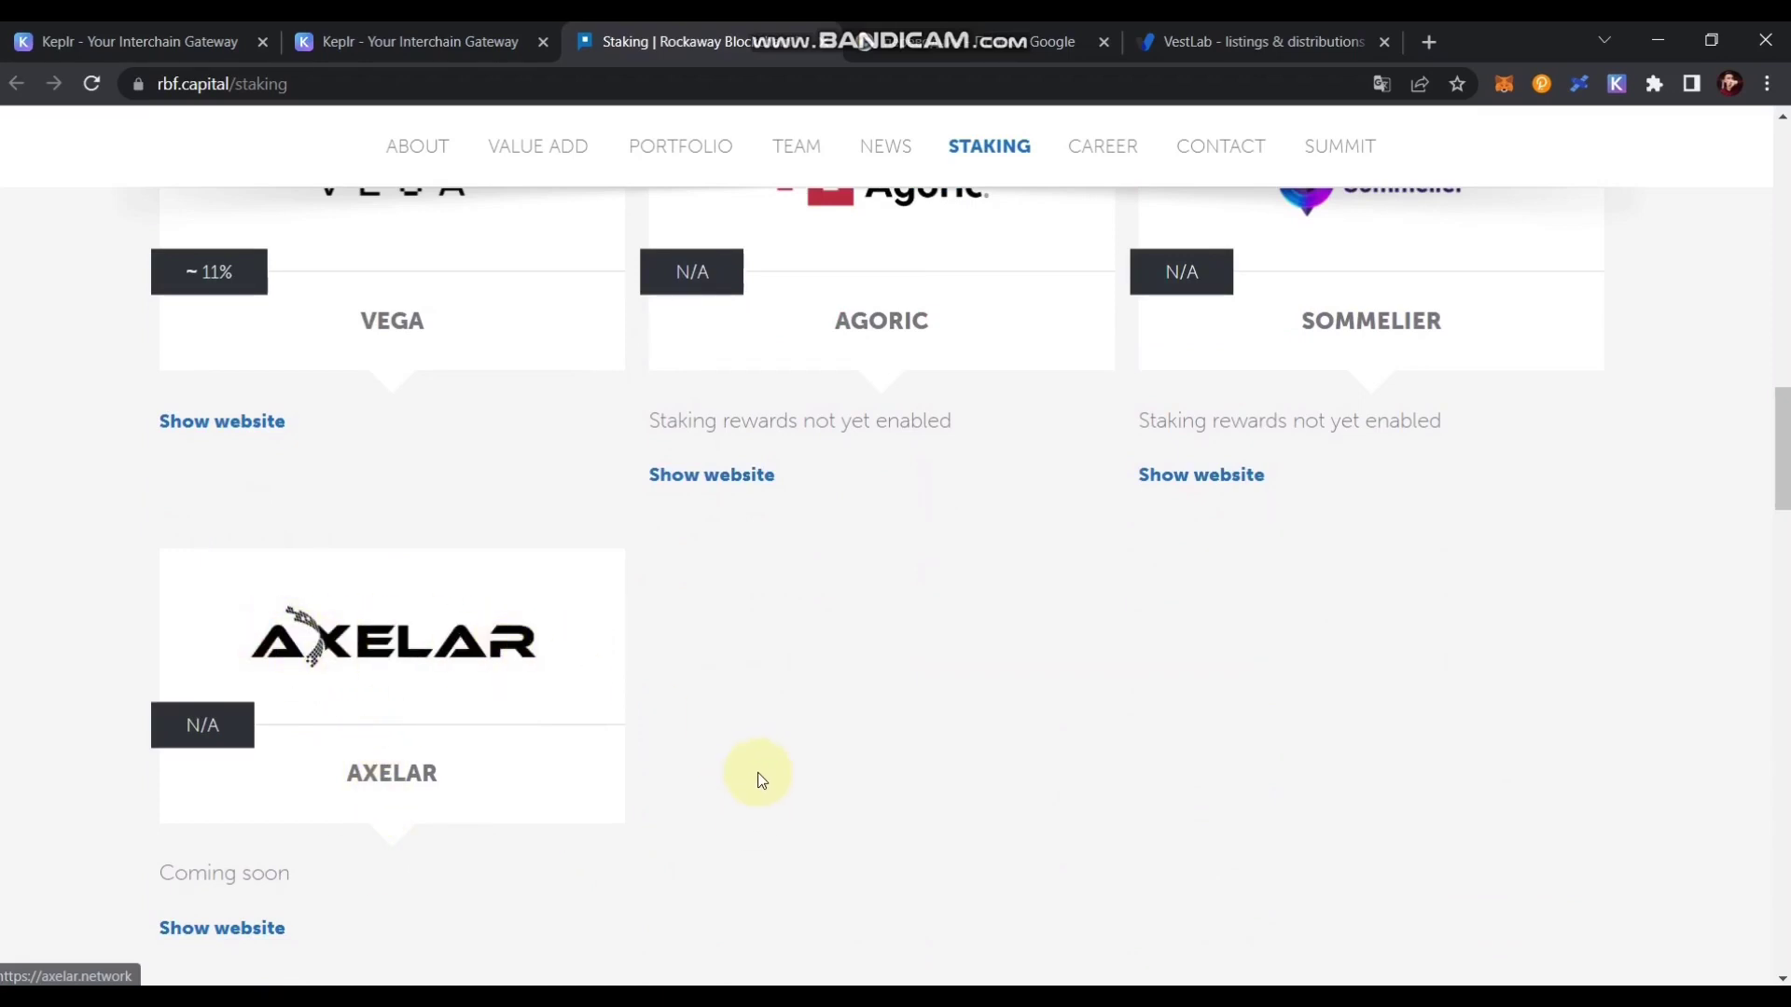
{"action": "scroll", "coordinate": [796, 771], "scroll_direction": "up", "scroll_amount": 1}
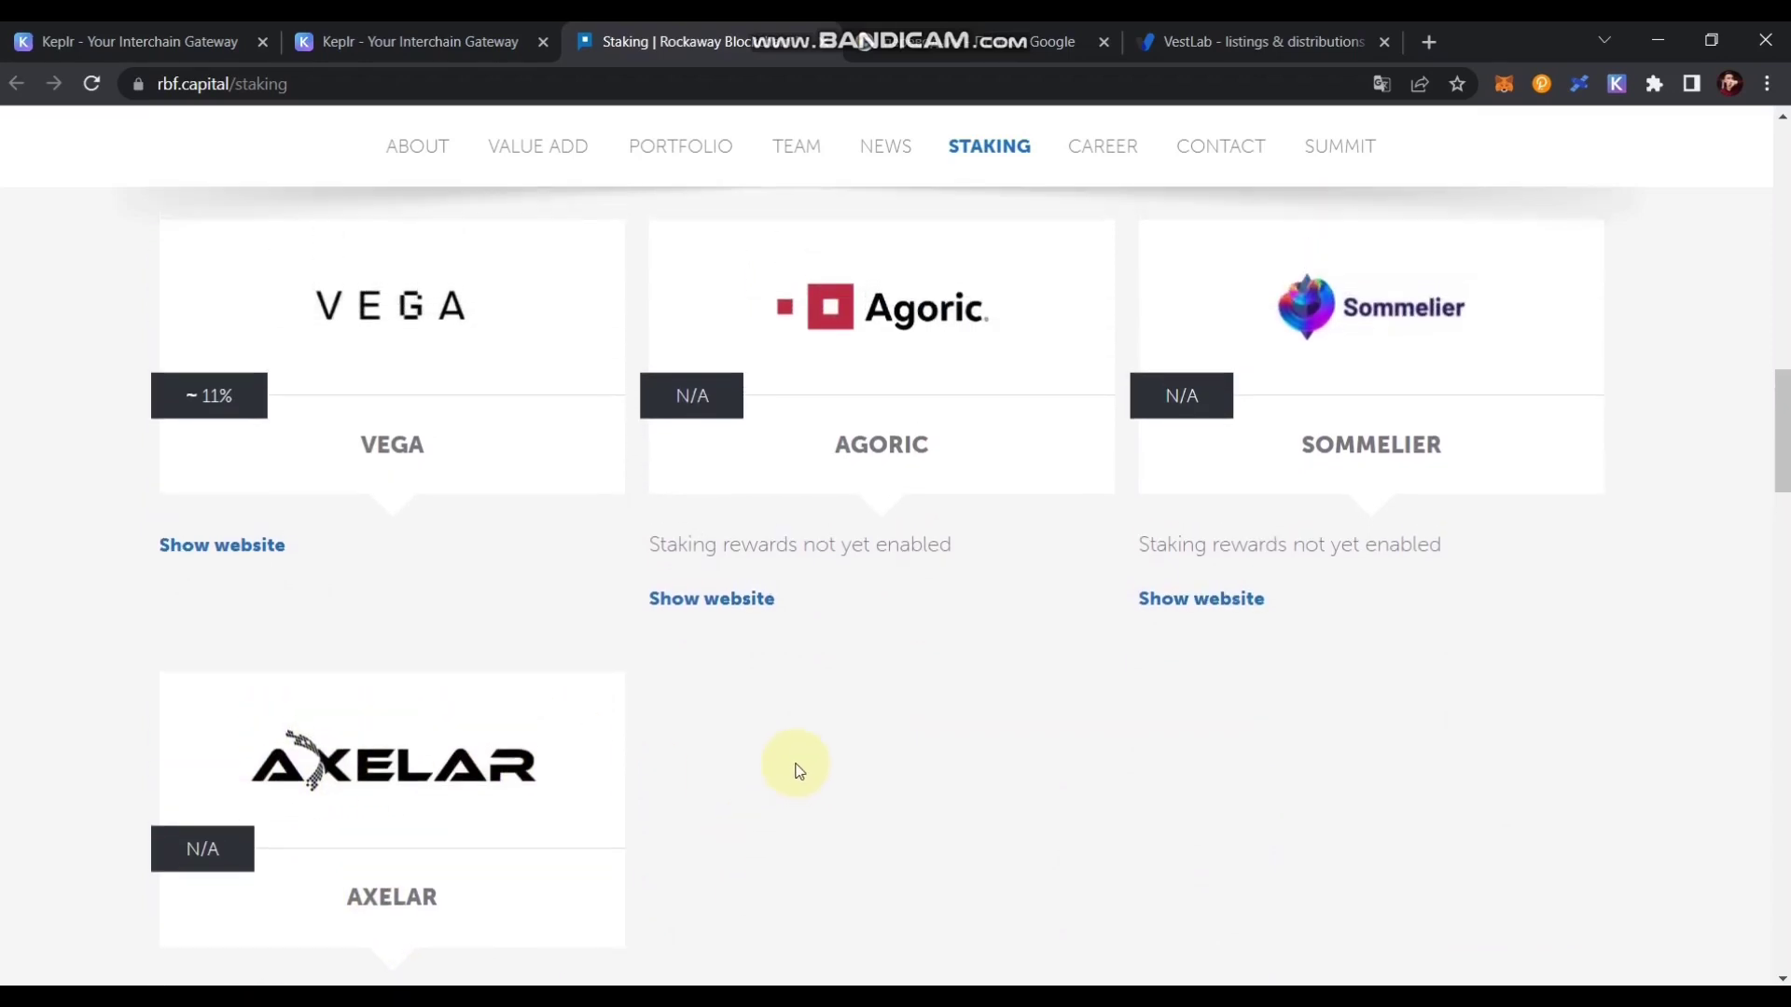
{"action": "scroll", "coordinate": [830, 755], "scroll_direction": "up", "scroll_amount": 2}
{"action": "scroll", "coordinate": [842, 753], "scroll_direction": "up", "scroll_amount": 8}
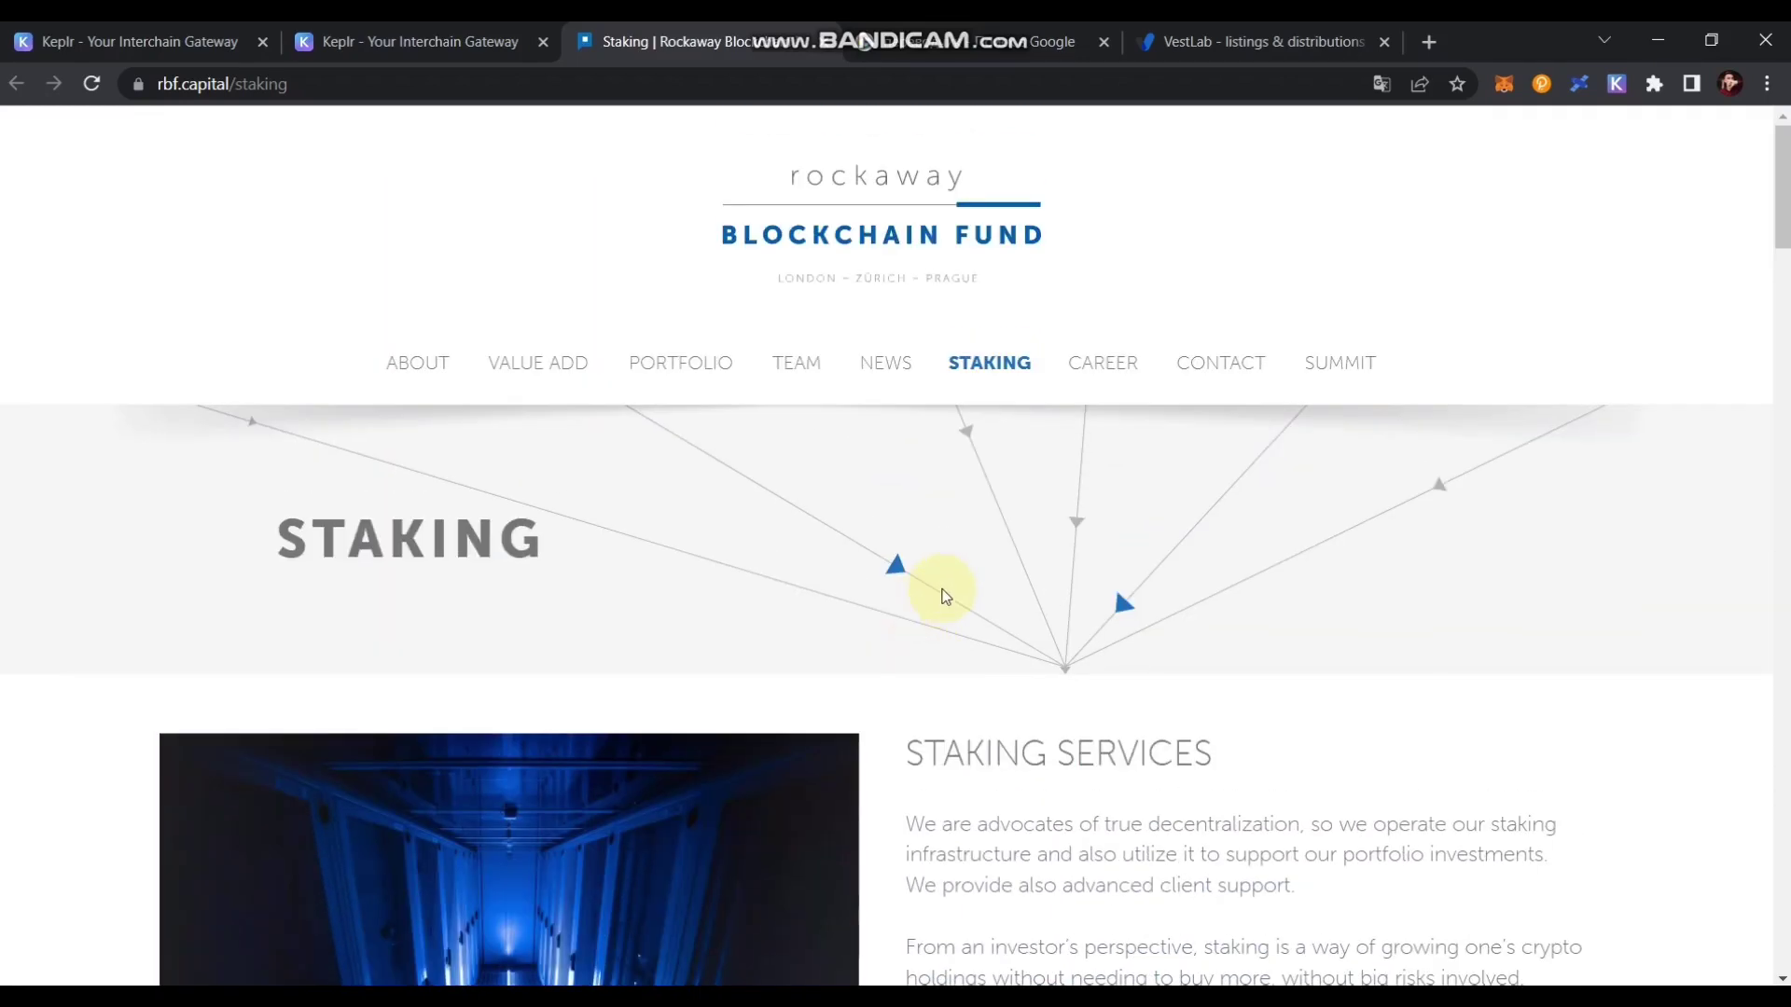
- Open the fund's News page, go to its Blog, and look over the latest article and topic categories
{"action": "left_click", "coordinate": [871, 378]}
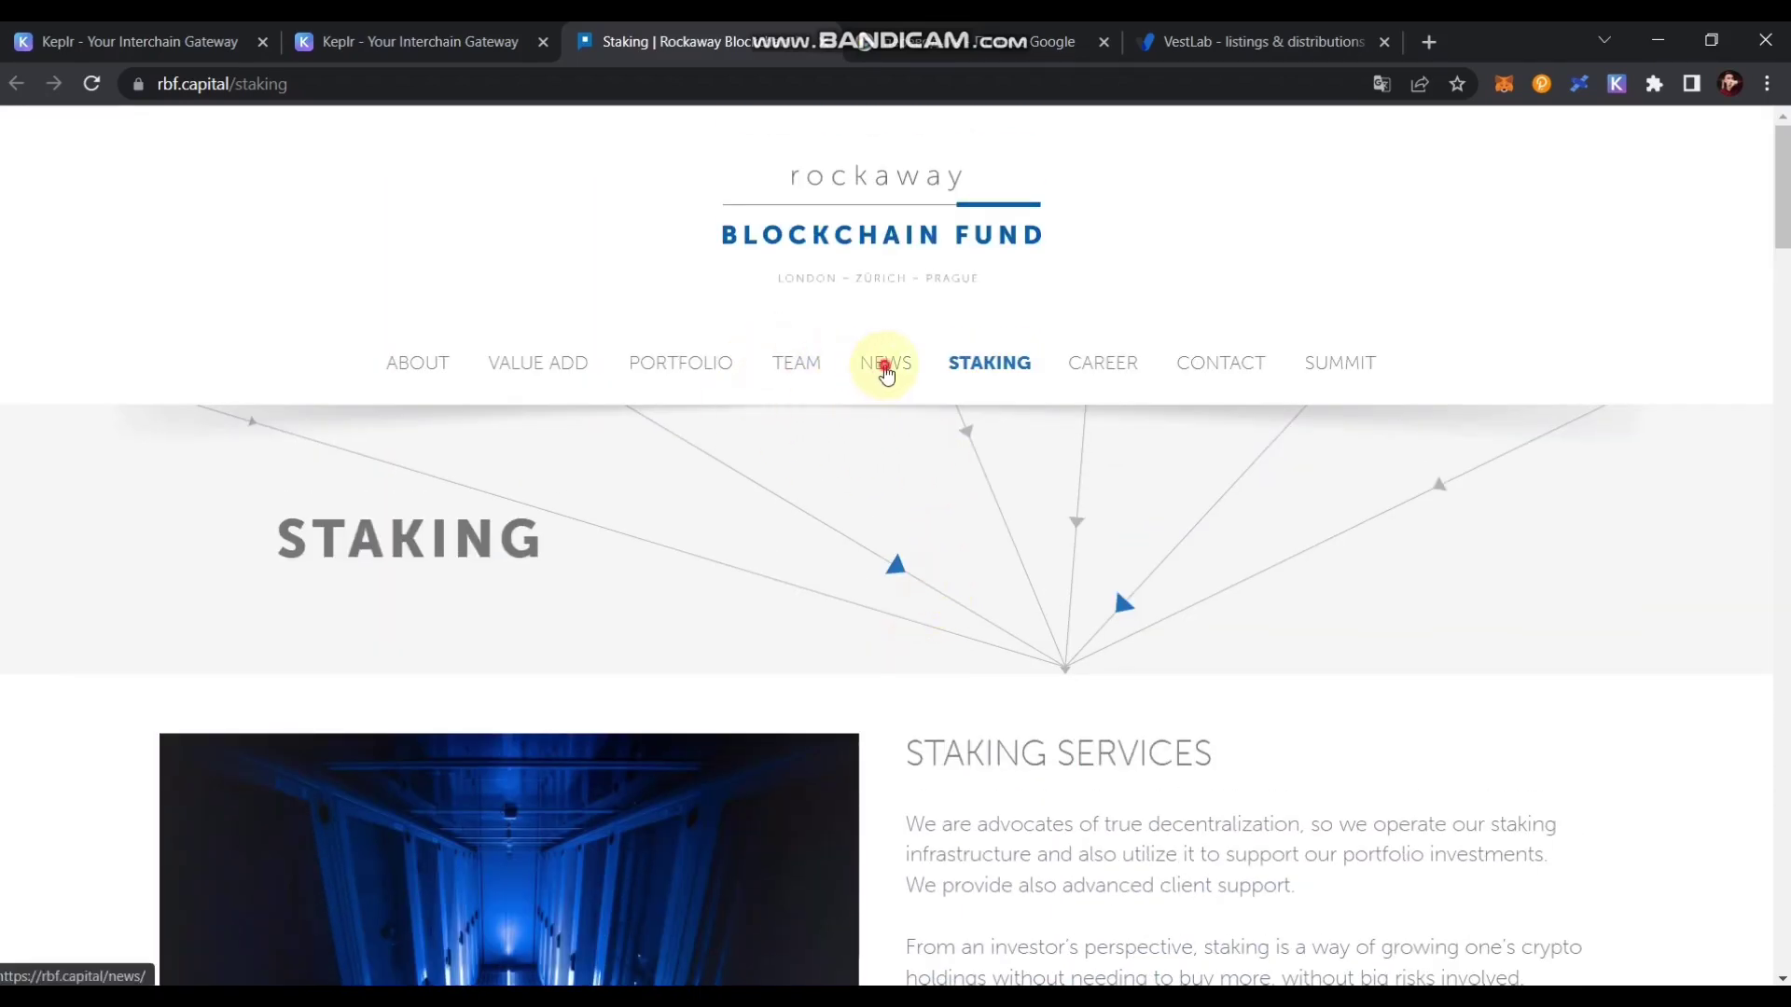
{"action": "scroll", "coordinate": [1068, 532], "scroll_direction": "down", "scroll_amount": 3}
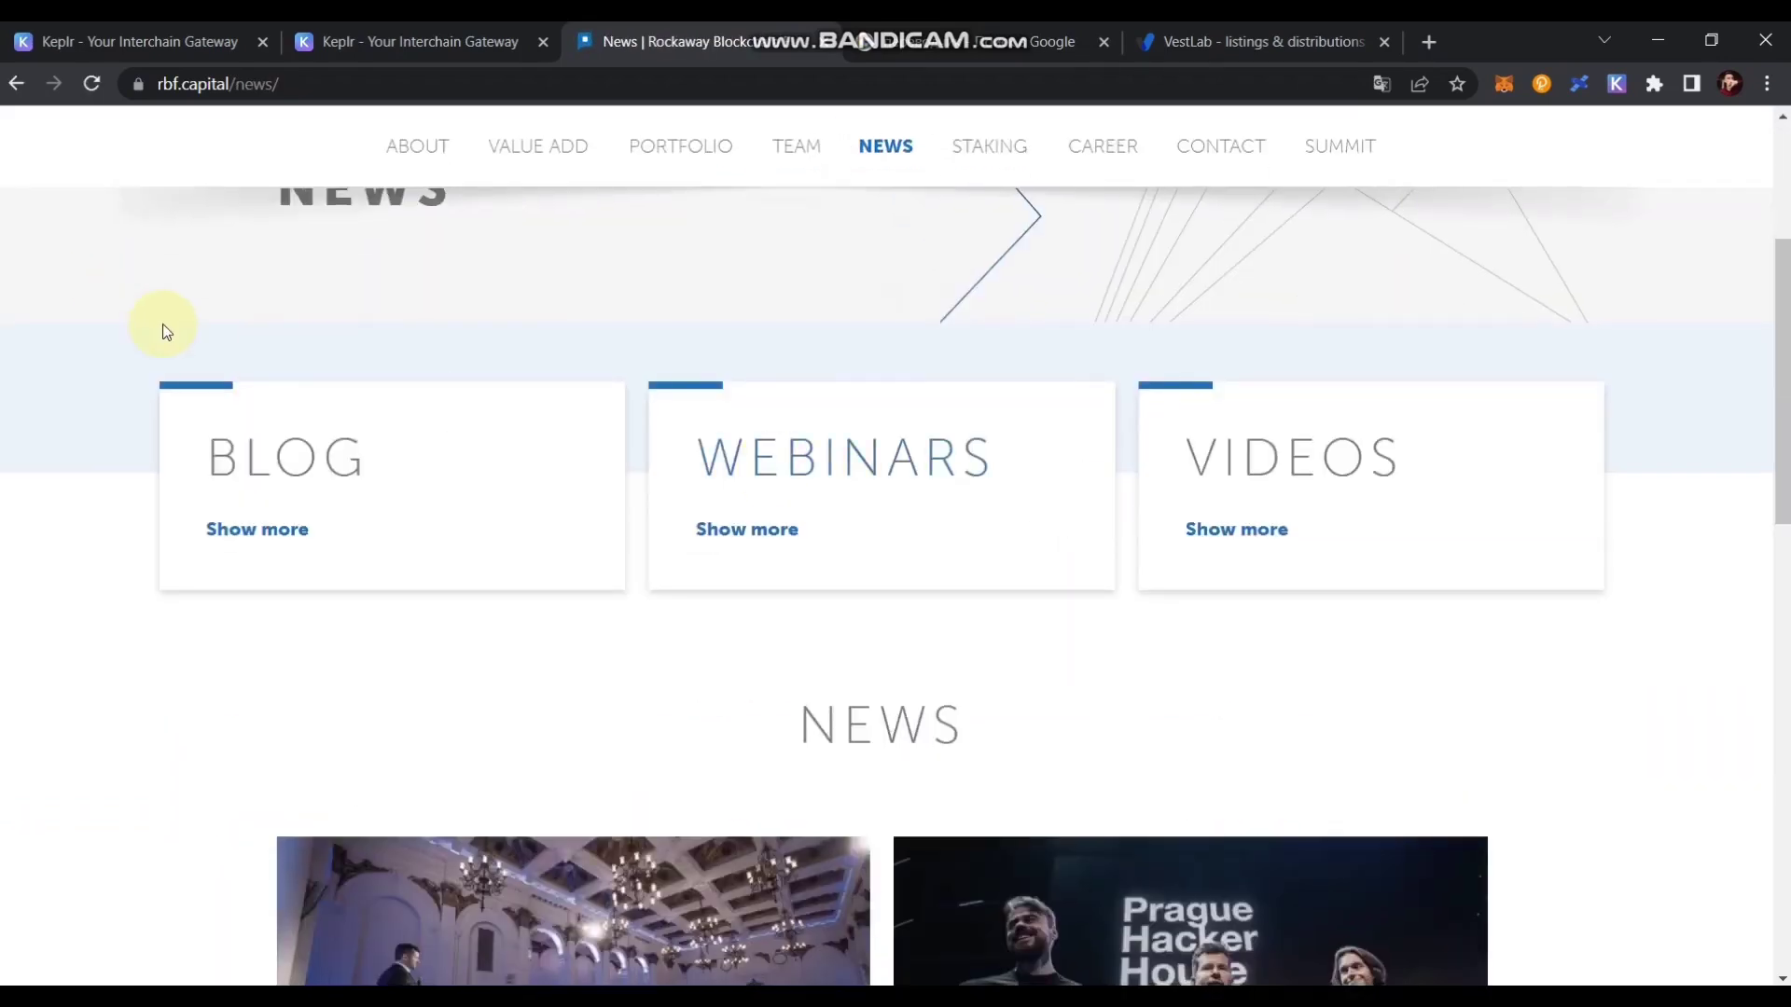
{"action": "left_click", "coordinate": [260, 452]}
{"action": "scroll", "coordinate": [1189, 729], "scroll_direction": "down", "scroll_amount": 3}
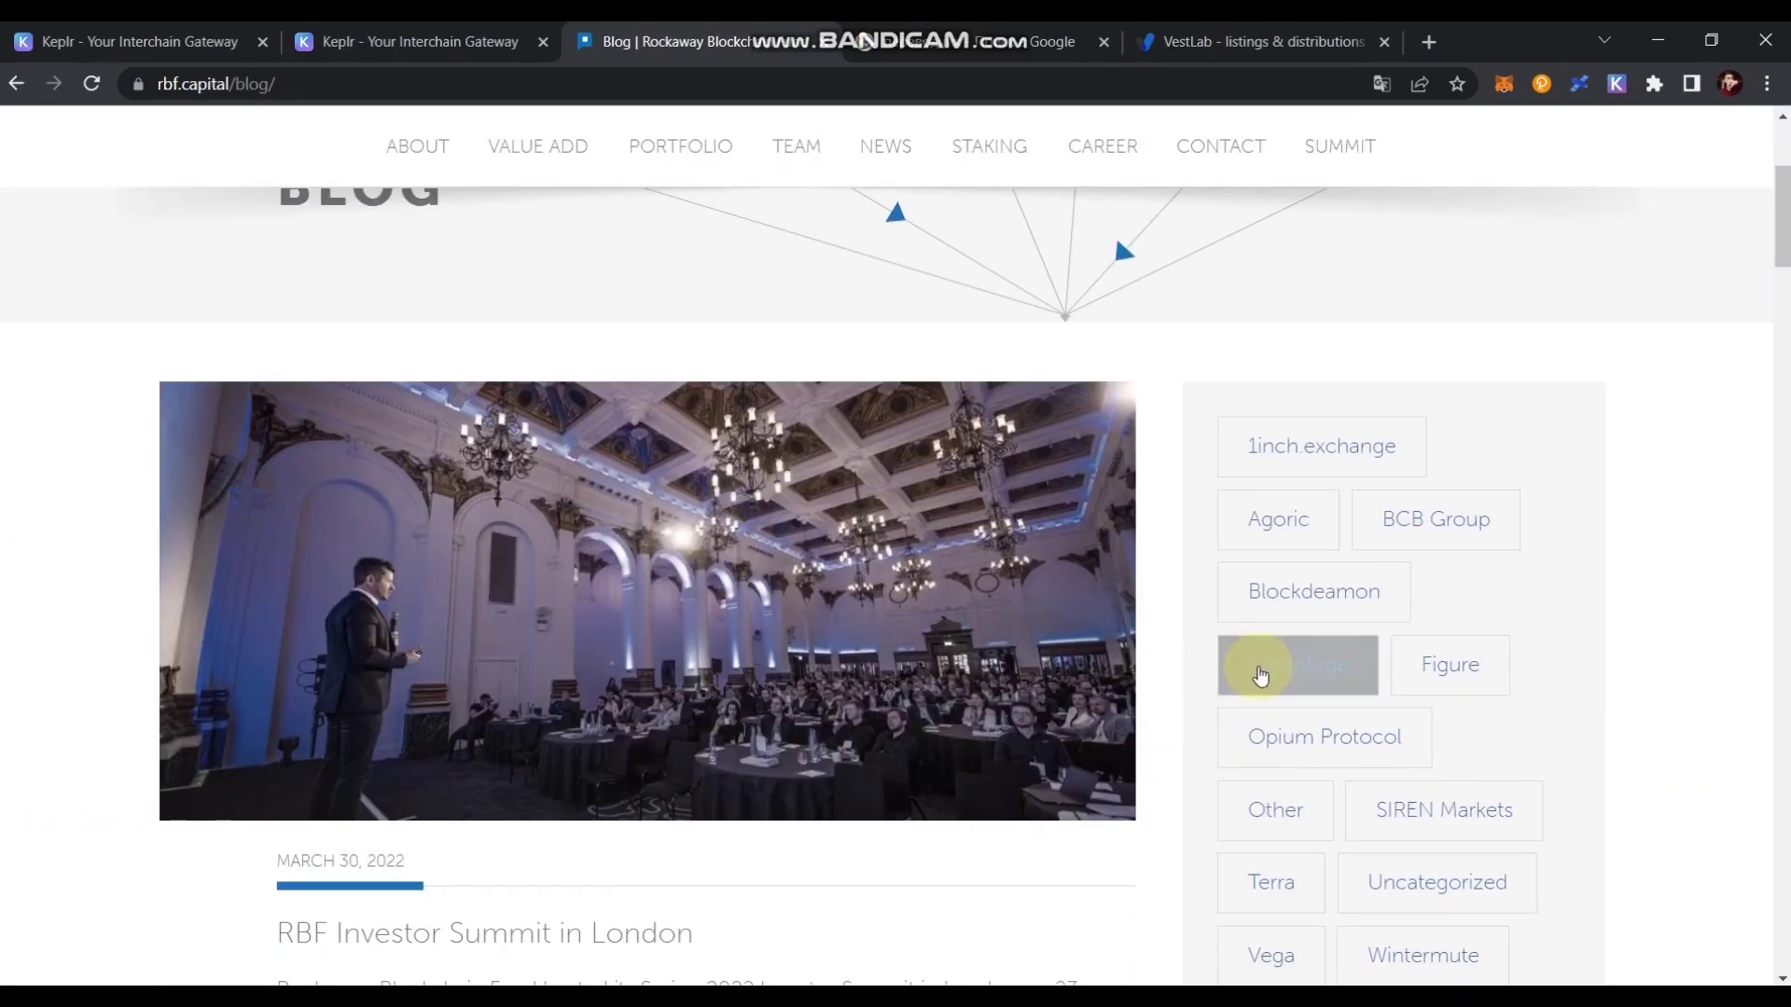
{"action": "scroll", "coordinate": [1352, 769], "scroll_direction": "down", "scroll_amount": 2}
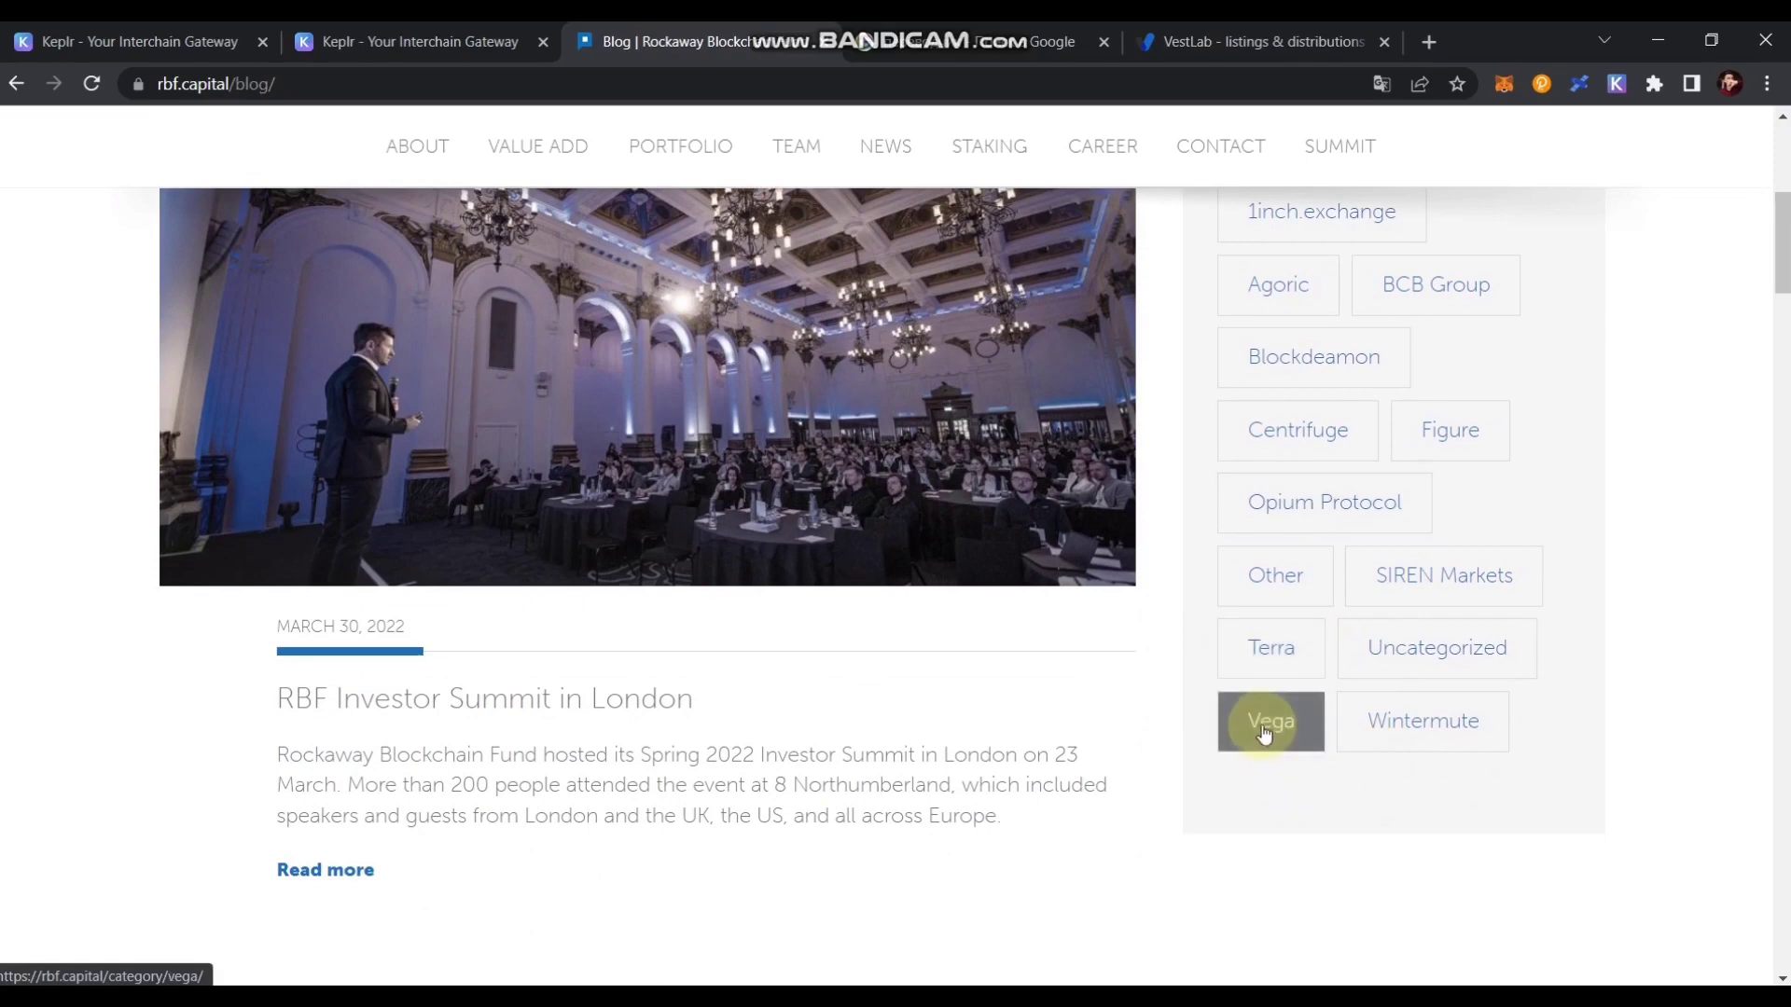
- Filter the fund's blog by the Terra category and look over the listed Terra articles
{"action": "left_click", "coordinate": [1286, 664]}
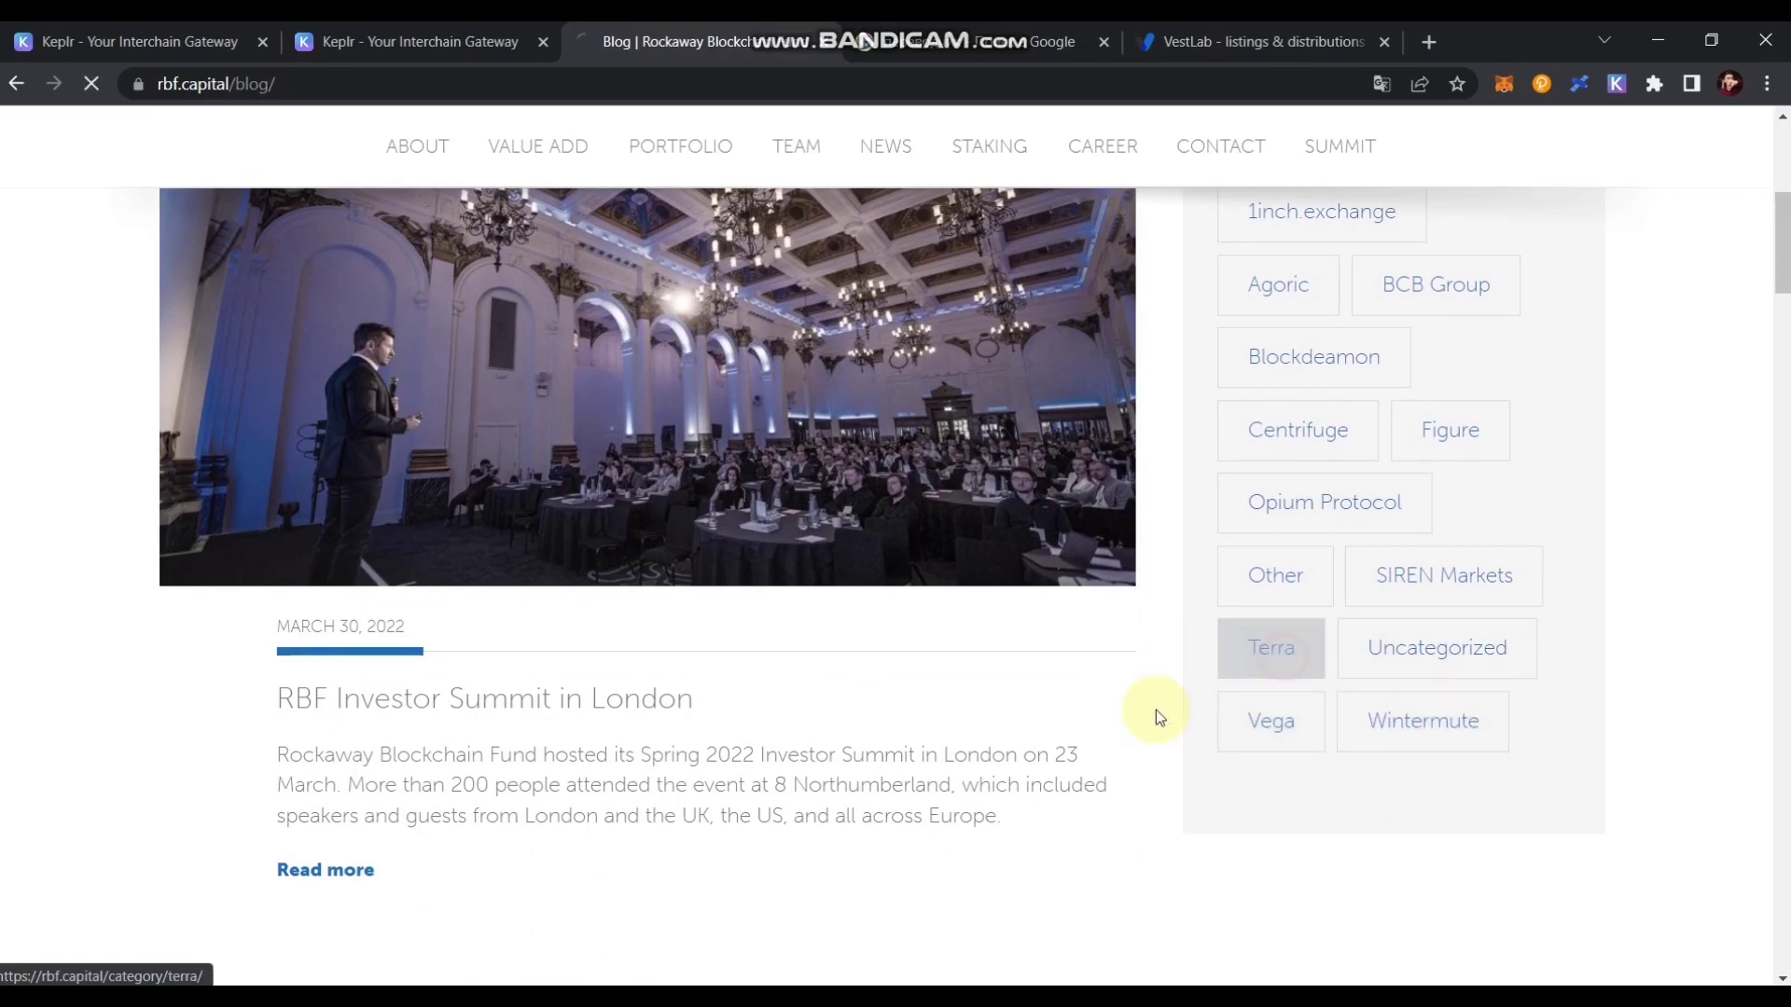
{"action": "scroll", "coordinate": [811, 560], "scroll_direction": "down", "scroll_amount": 3}
{"action": "scroll", "coordinate": [959, 559], "scroll_direction": "down", "scroll_amount": 10}
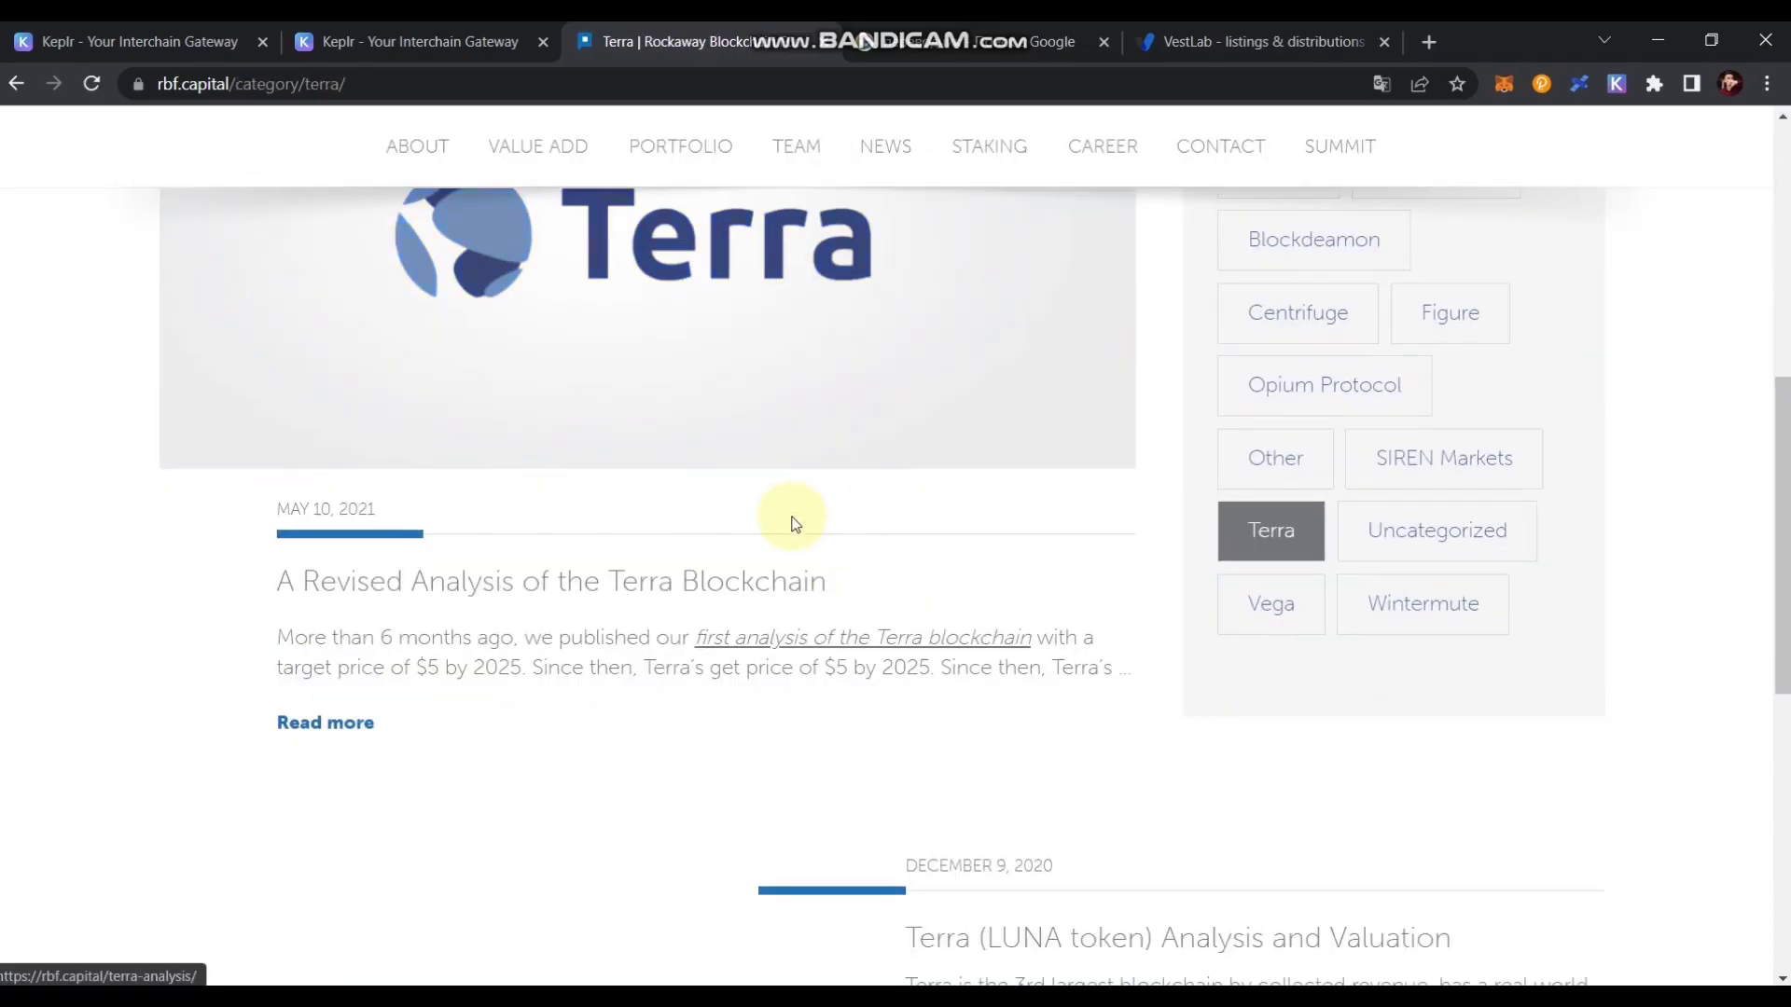
{"action": "scroll", "coordinate": [767, 606], "scroll_direction": "up", "scroll_amount": 10}
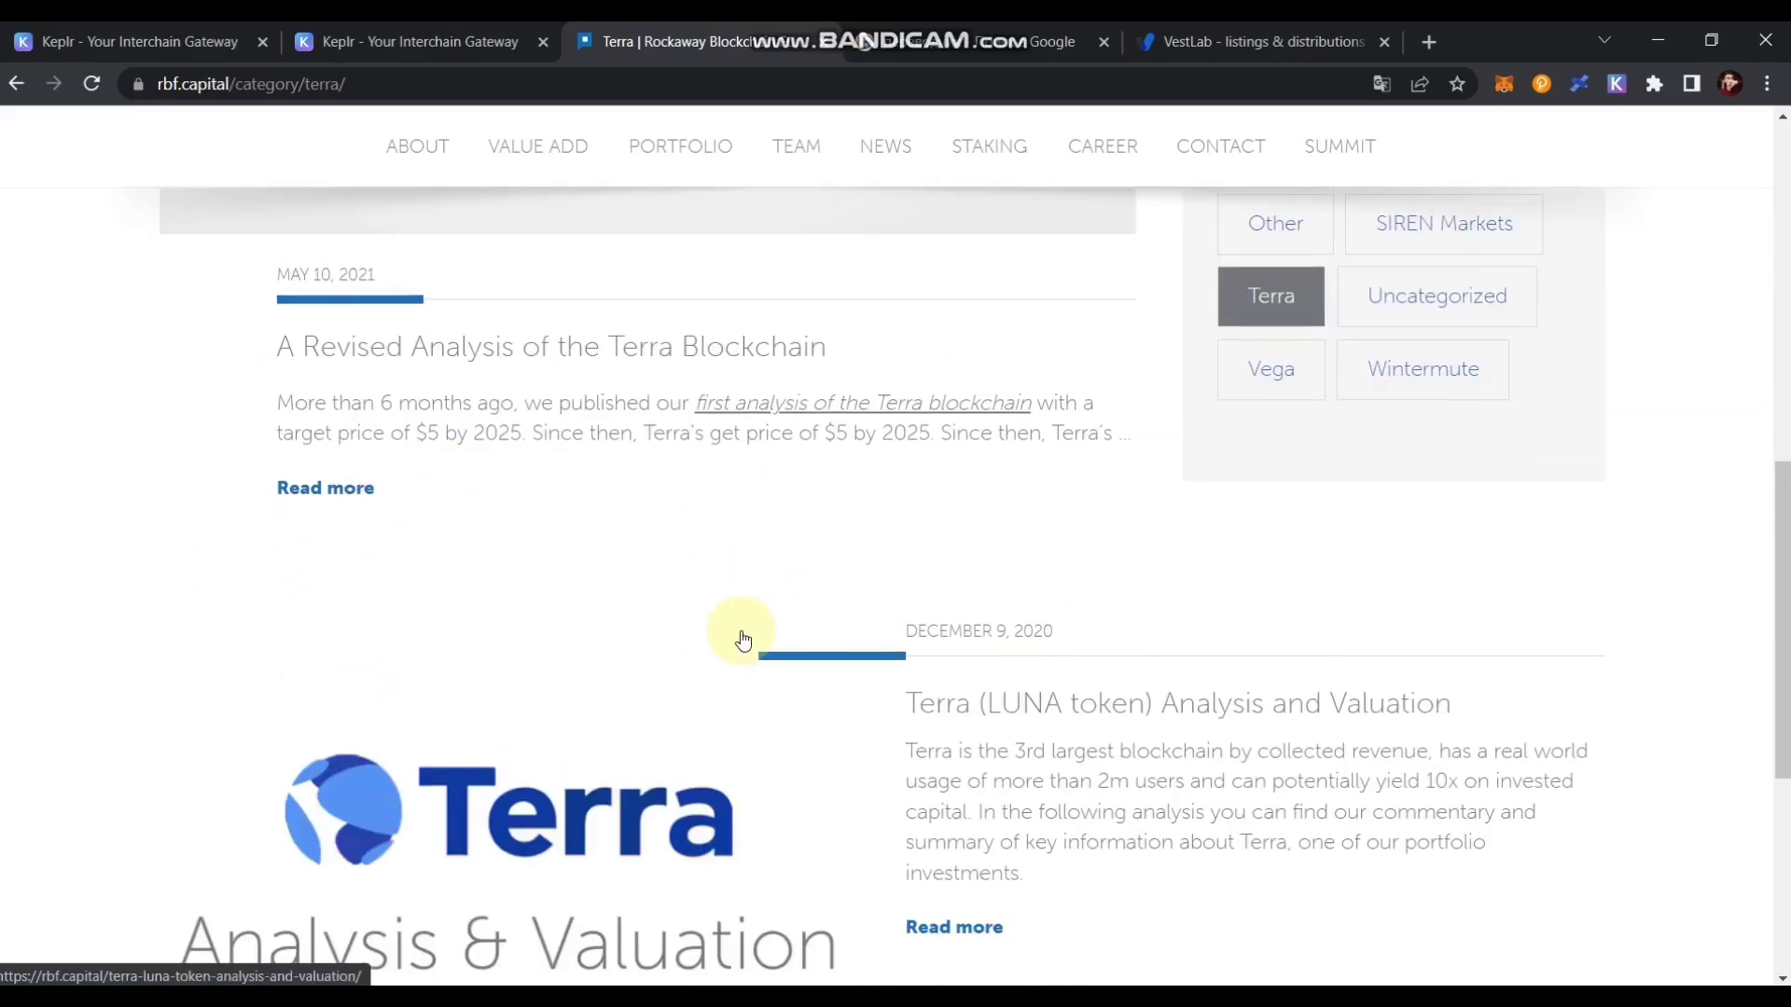
{"action": "scroll", "coordinate": [578, 700], "scroll_direction": "down", "scroll_amount": 2}
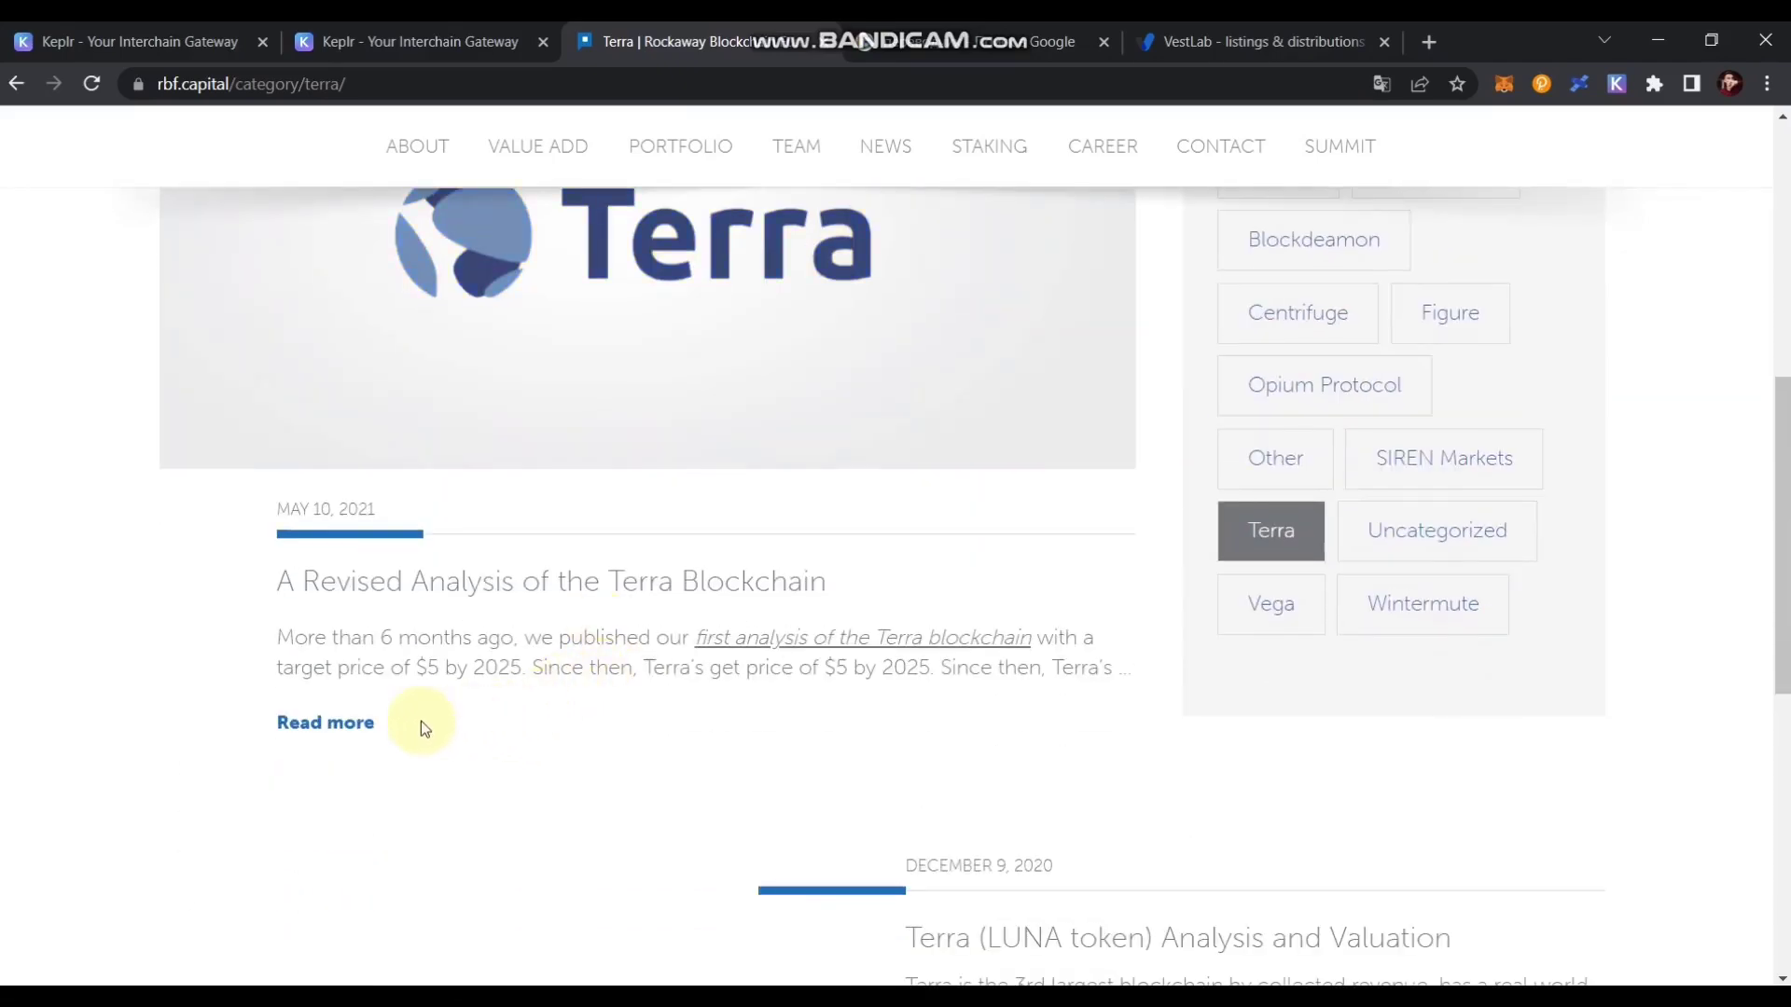
- Open the article "A Revised Analysis of the Terra Blockchain" and read its introduction, highlighting the original target price
{"action": "left_click", "coordinate": [349, 723]}
{"action": "scroll", "coordinate": [992, 652], "scroll_direction": "down", "scroll_amount": 9}
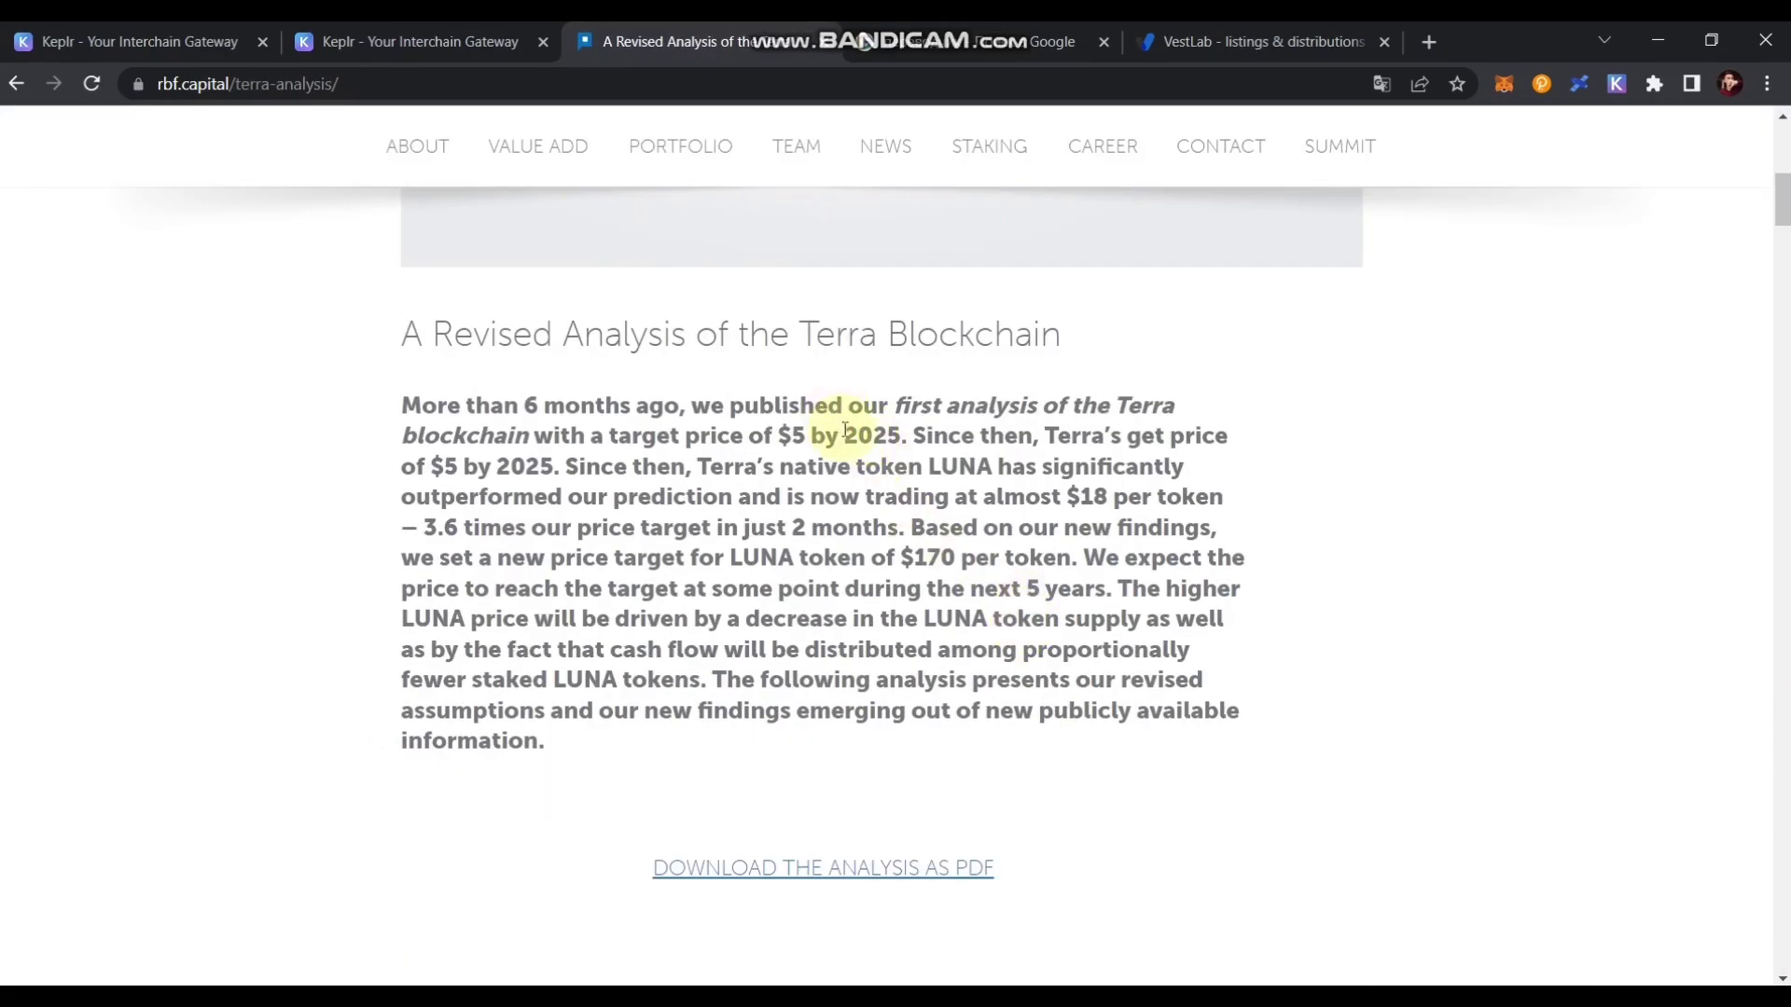
{"action": "double_click", "coordinate": [845, 430]}
{"action": "left_click", "coordinate": [780, 438]}
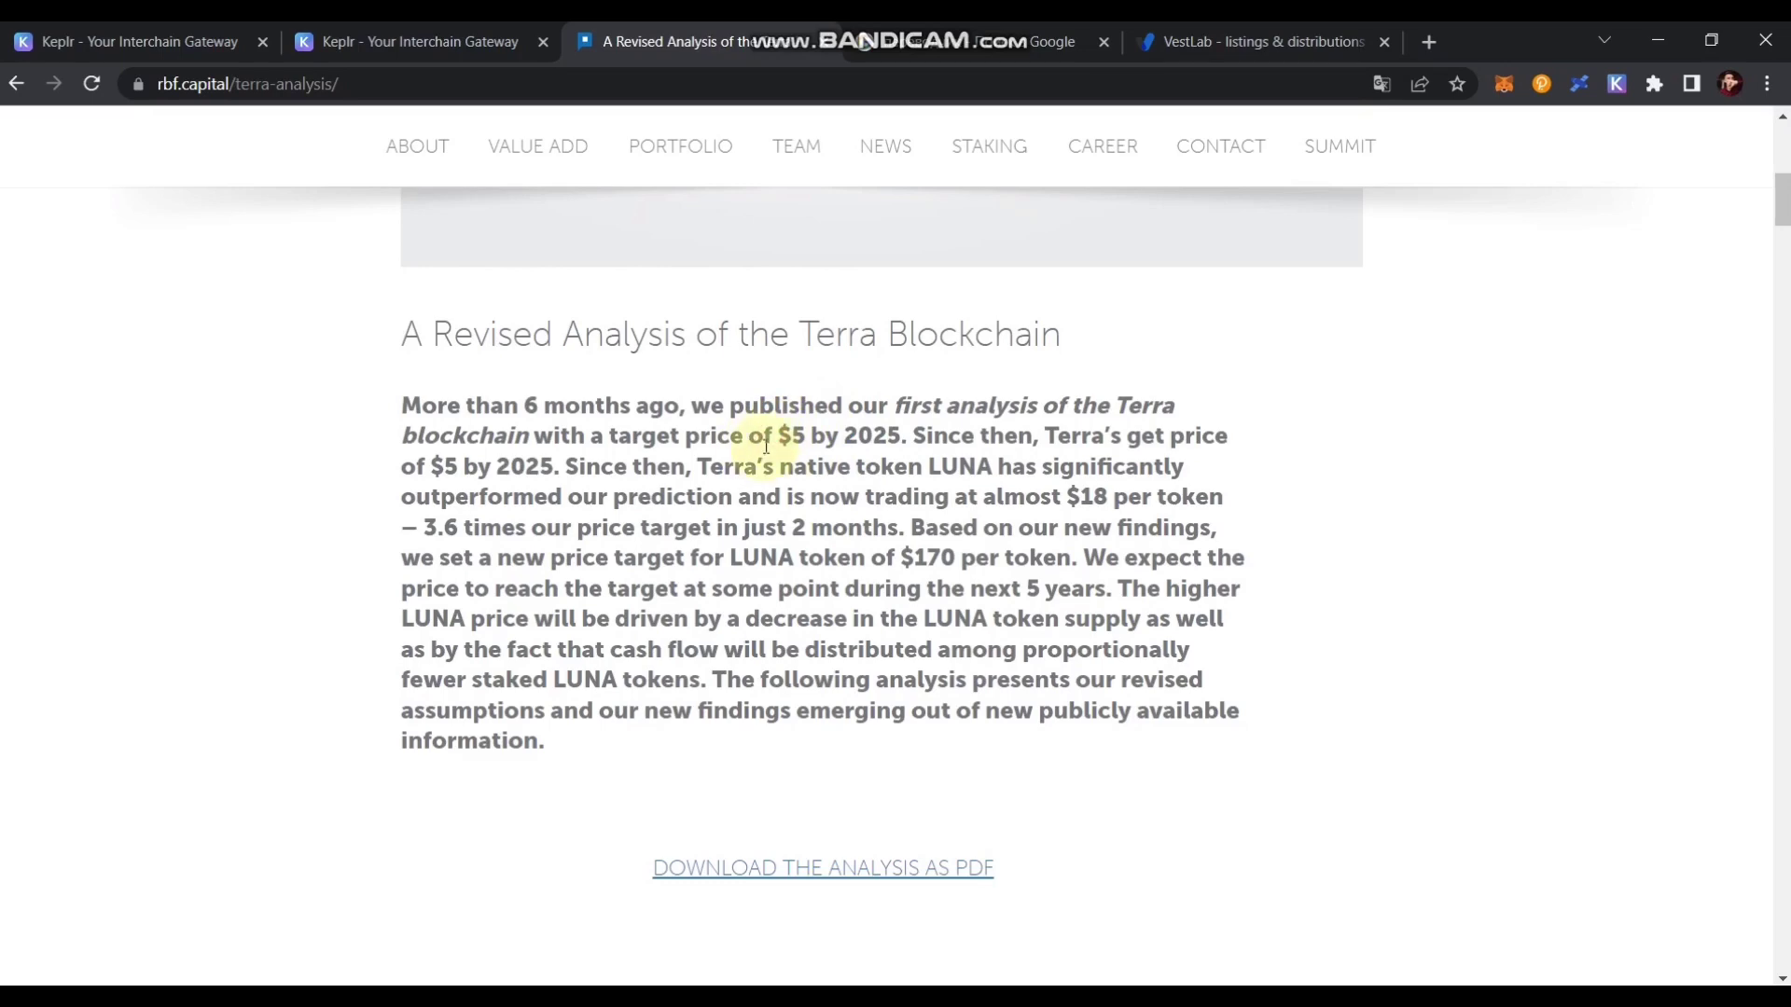
{"action": "left_click_drag", "start_coordinate": [778, 430], "coordinate": [806, 435]}
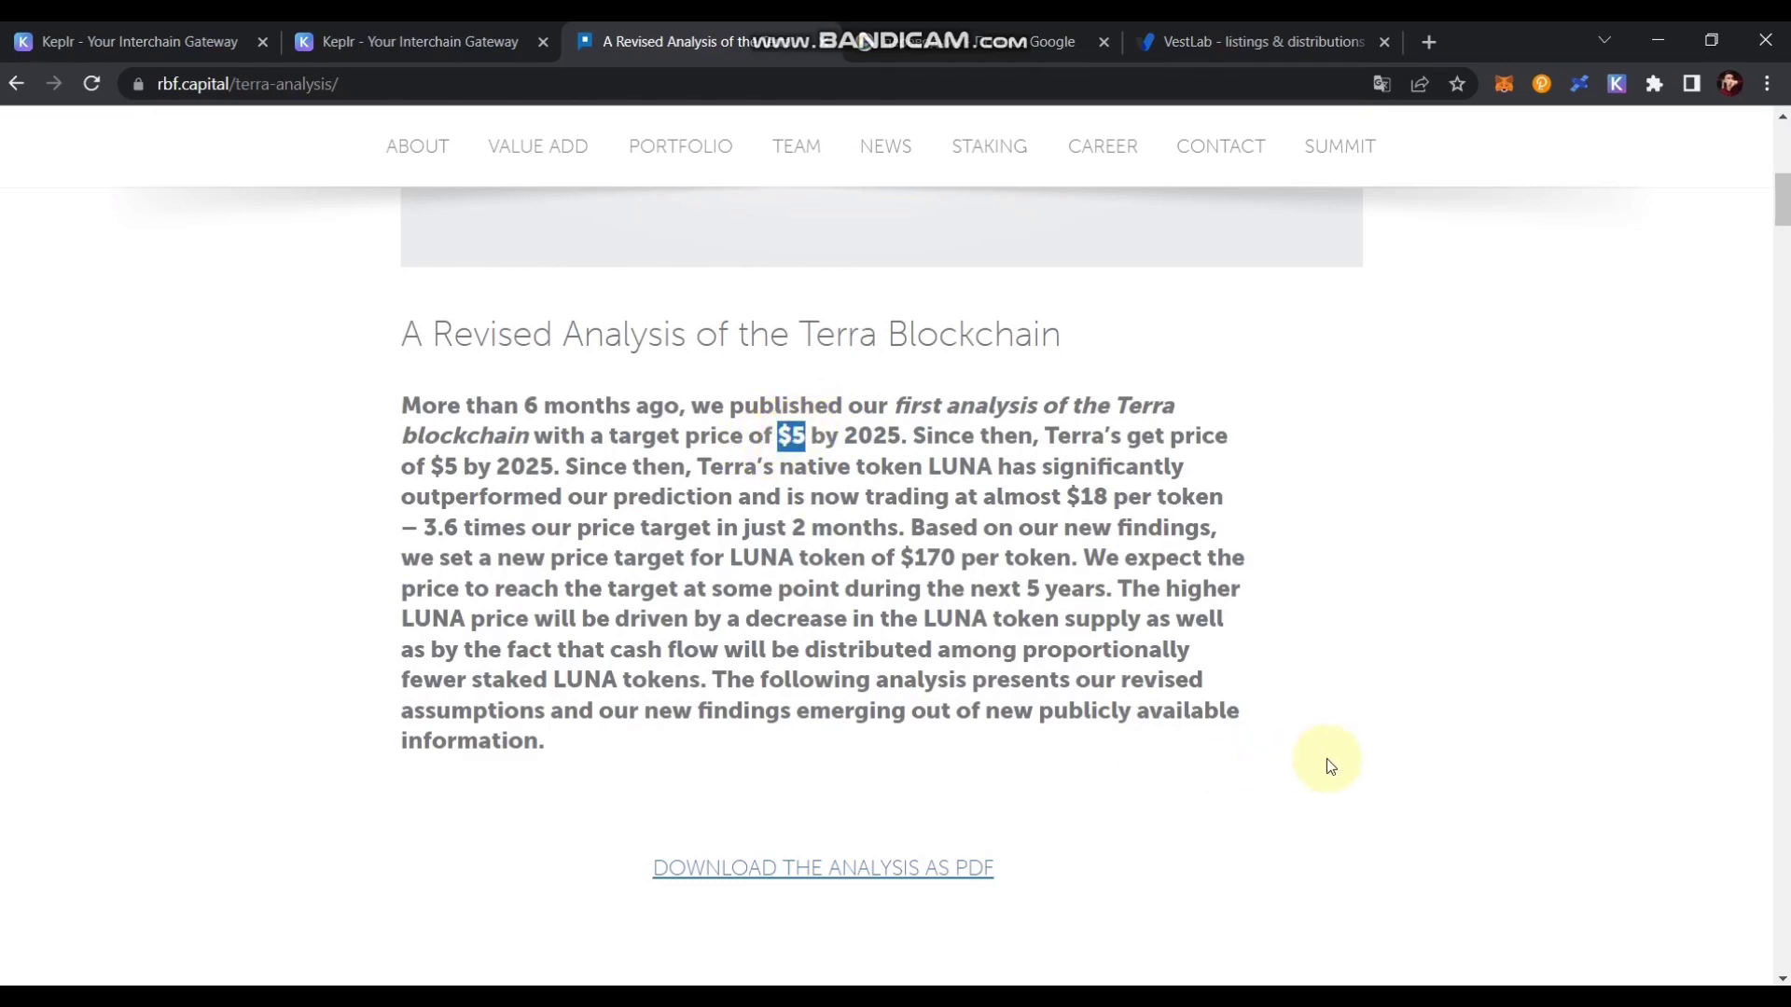
{"action": "left_click", "coordinate": [1346, 678]}
{"action": "scroll", "coordinate": [1379, 690], "scroll_direction": "up", "scroll_amount": 10}
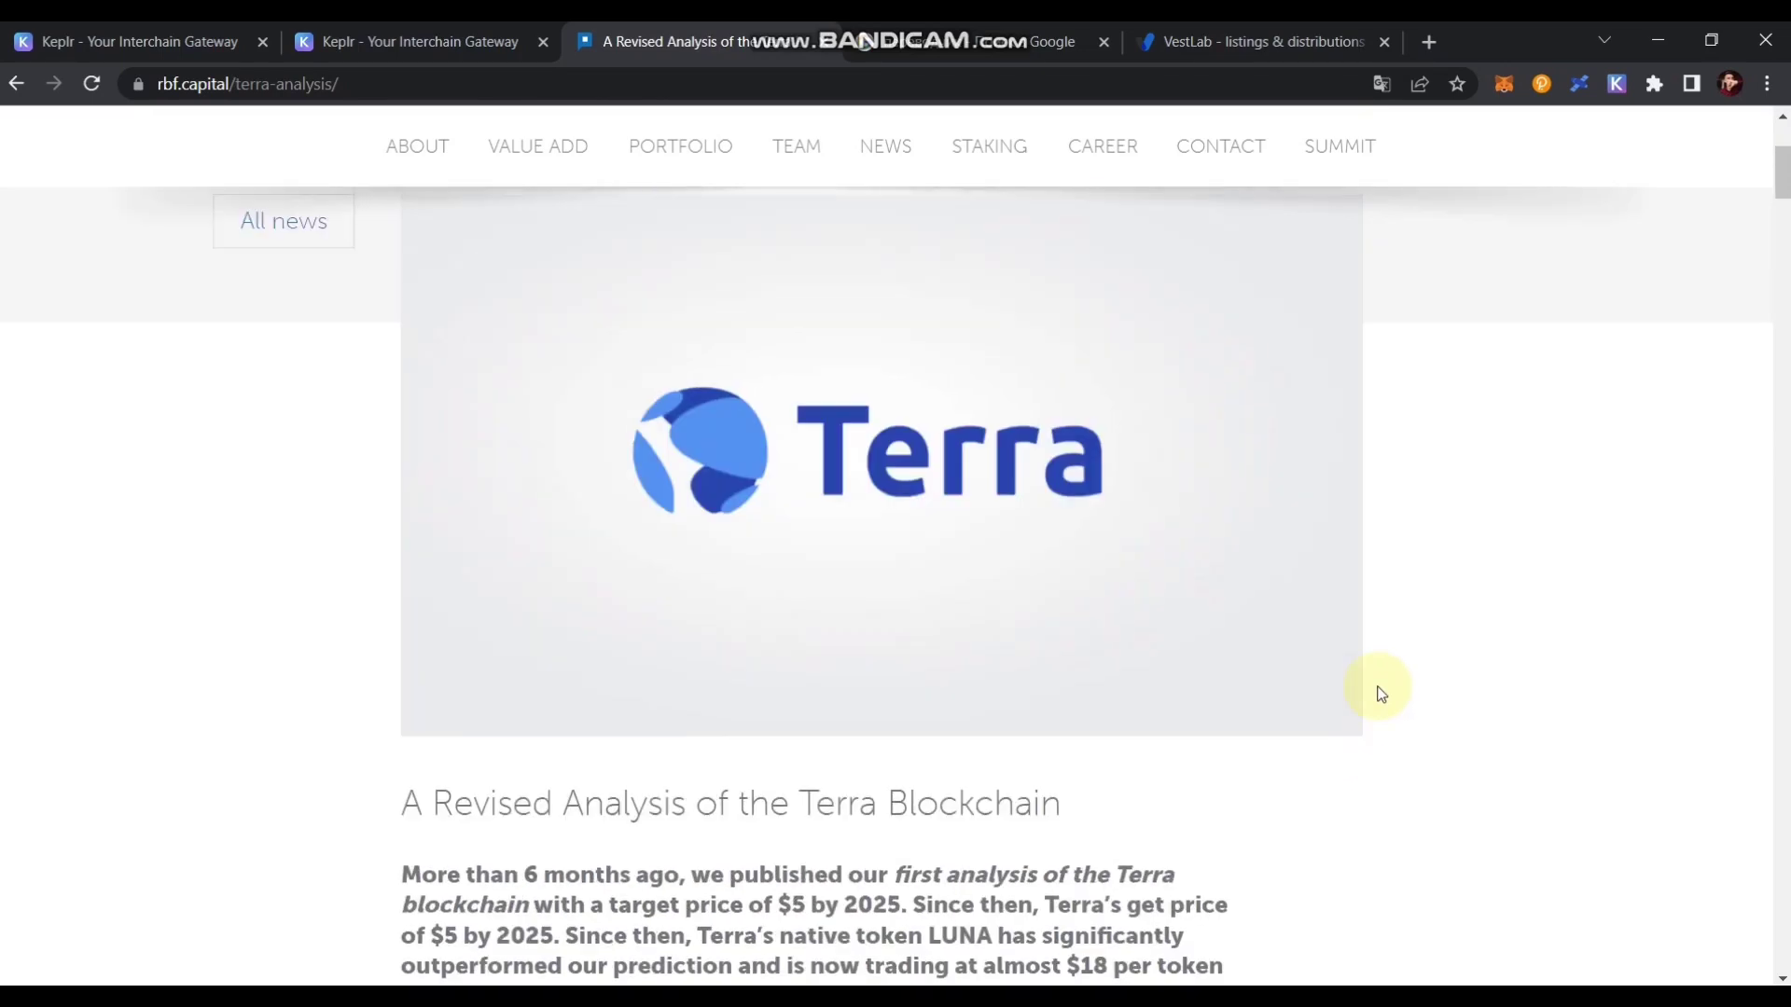
- Return to the Terra category page and close the fund's website to get back to the Keplr validator details
{"action": "left_click", "coordinate": [16, 83]}
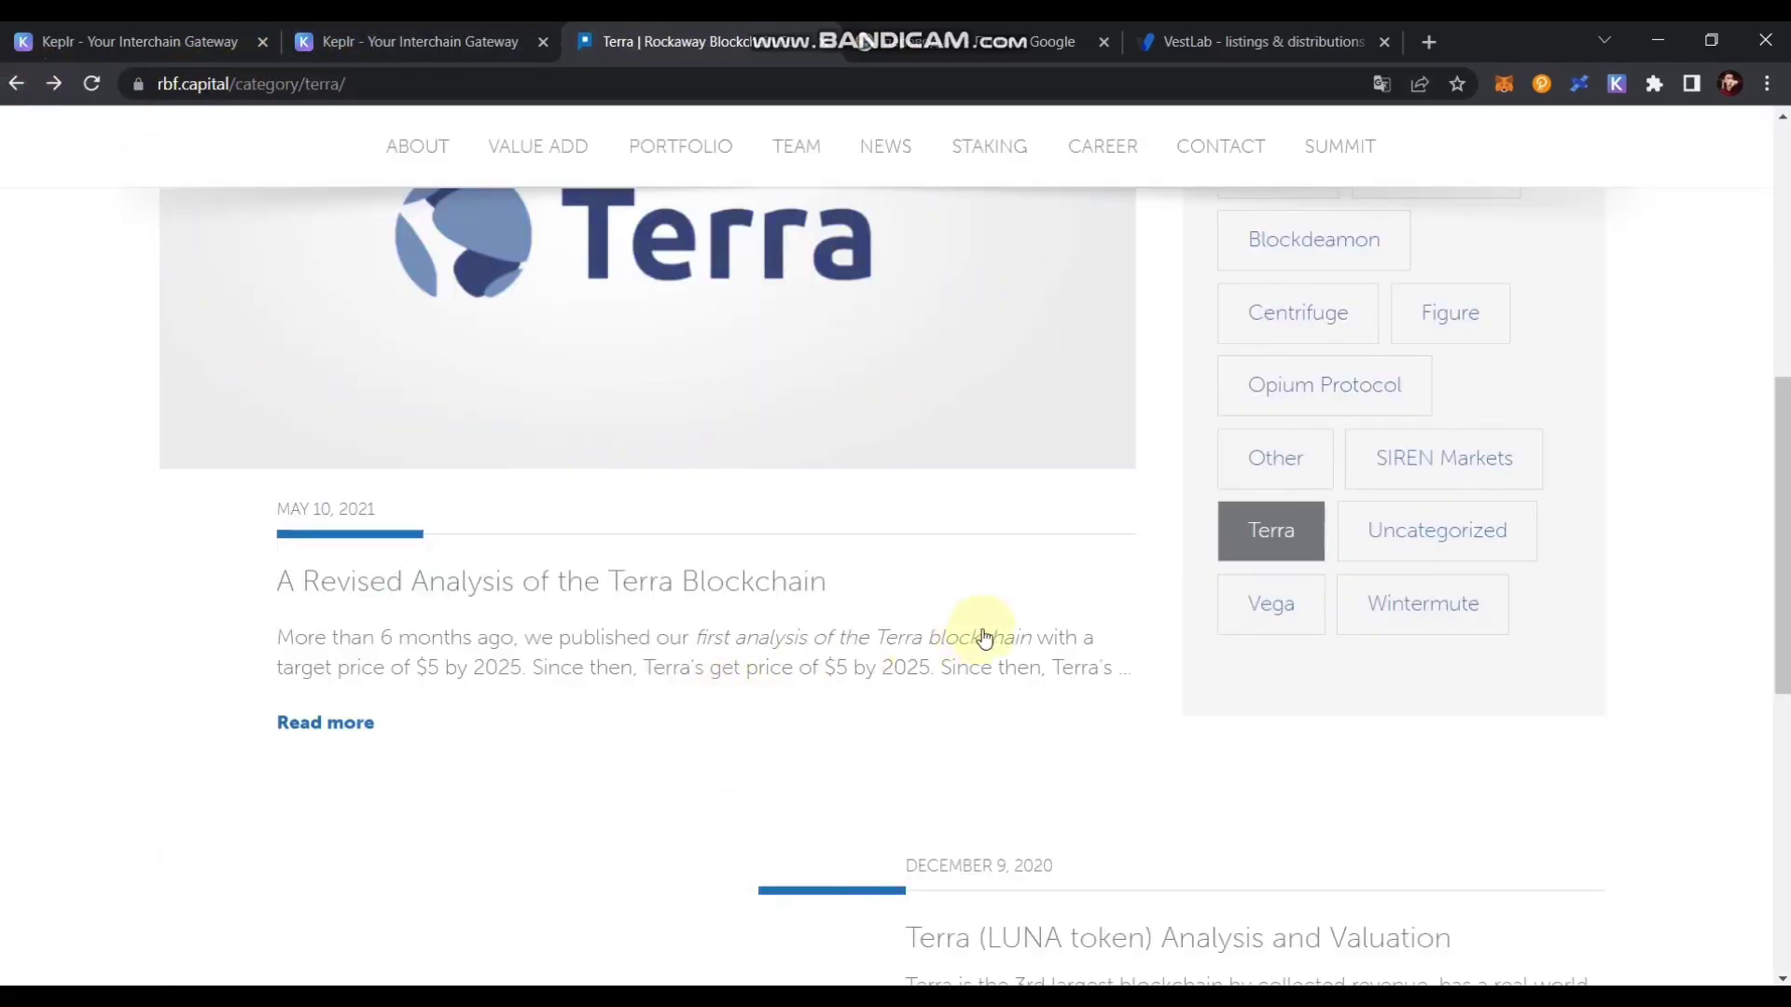
{"action": "scroll", "coordinate": [1213, 569], "scroll_direction": "up", "scroll_amount": 5}
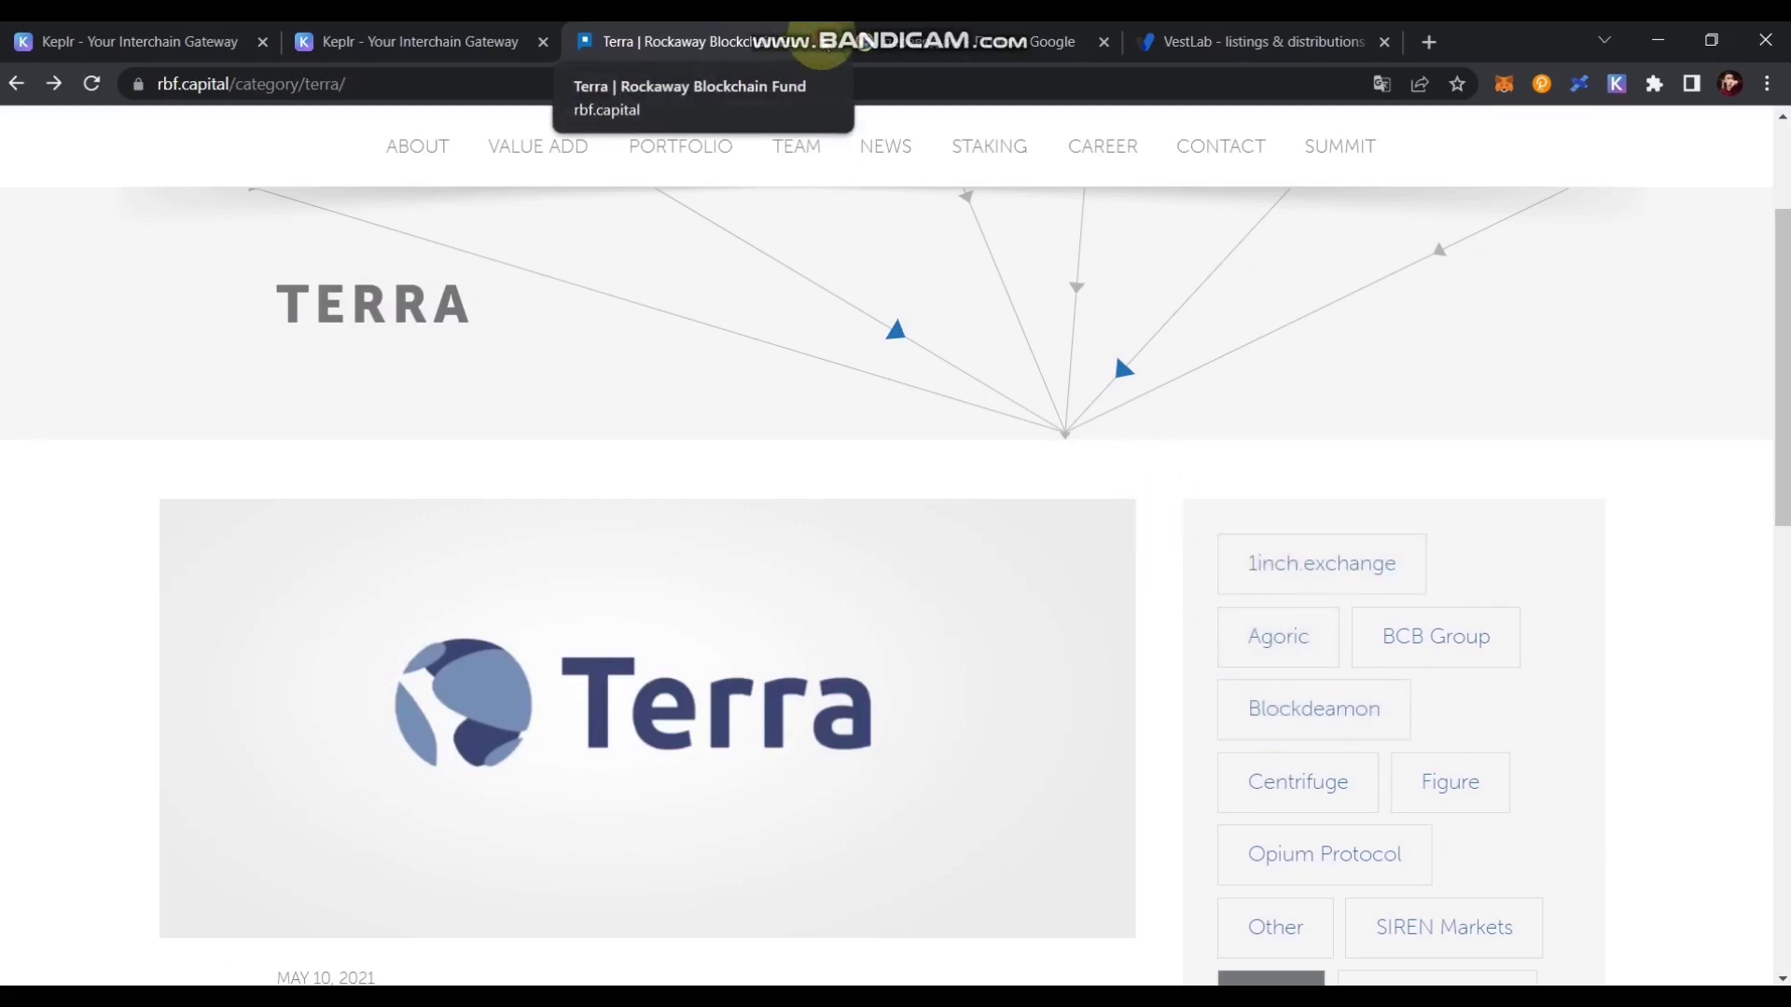
{"action": "left_click", "coordinate": [822, 42]}
- Delegate 620 BLD to Rockaway Blockchain Fund, approve the transaction, and dismiss the resulting notification
{"action": "left_click", "coordinate": [1087, 695]}
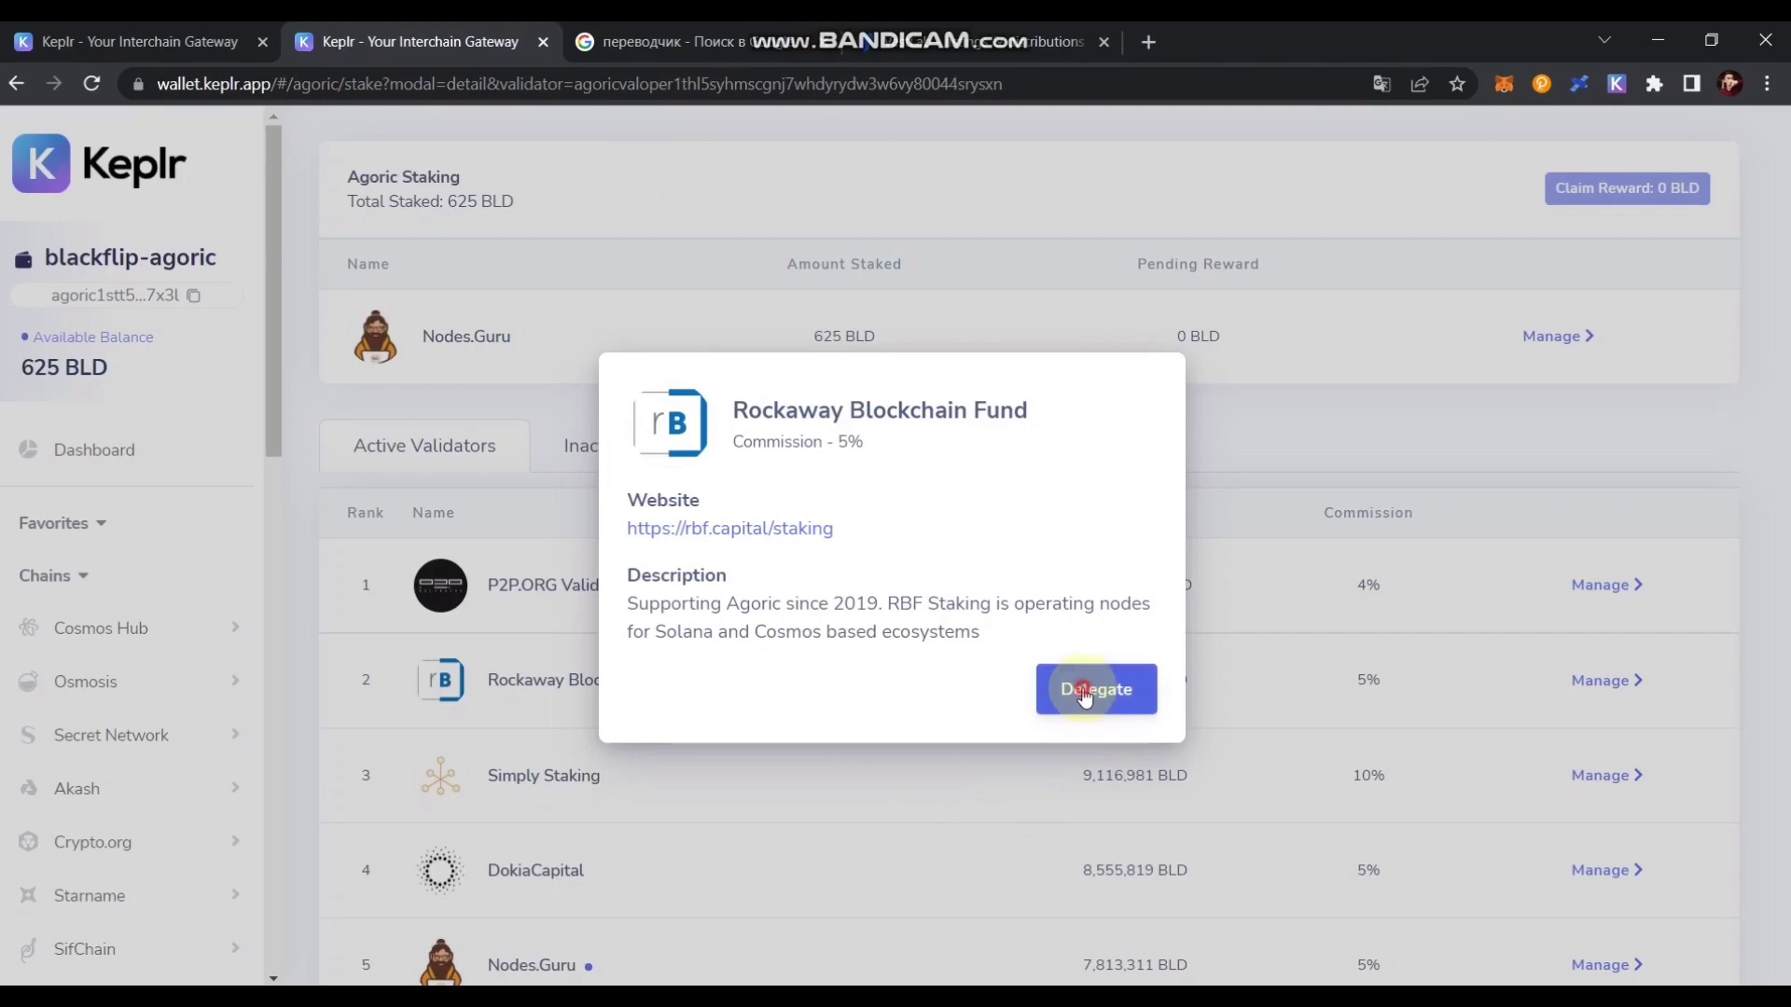
{"action": "left_click", "coordinate": [671, 716]}
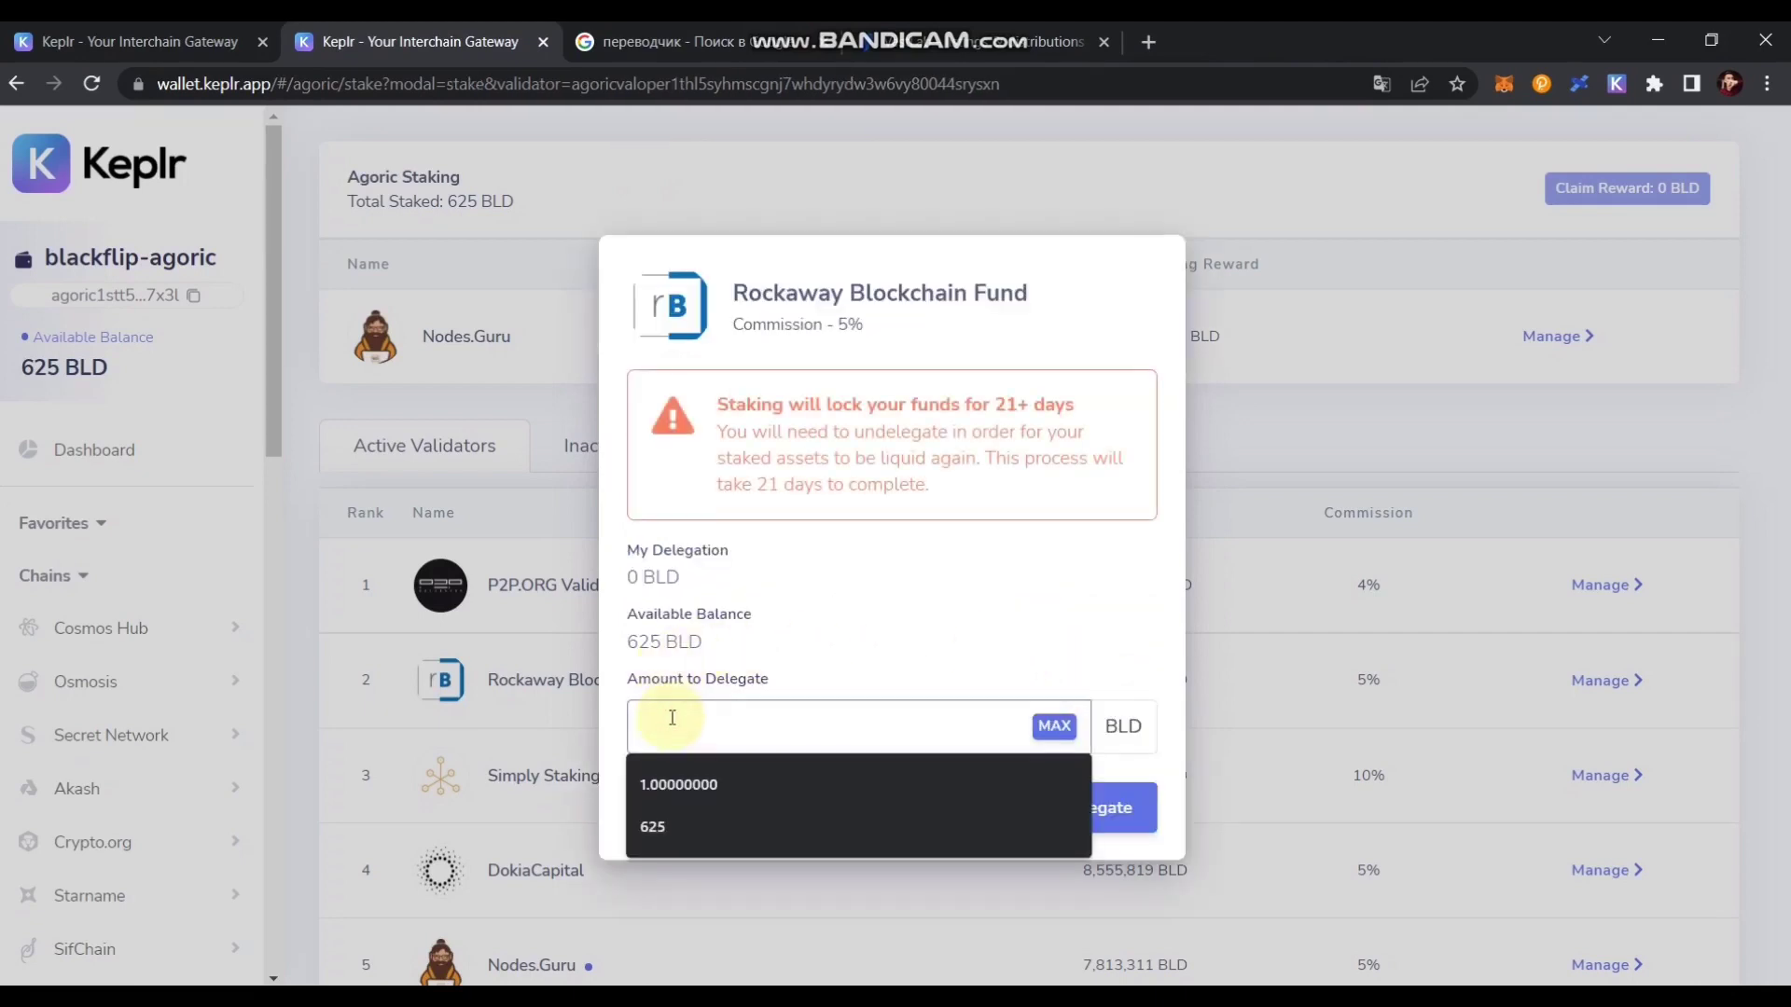
{"action": "type", "text": "620"}
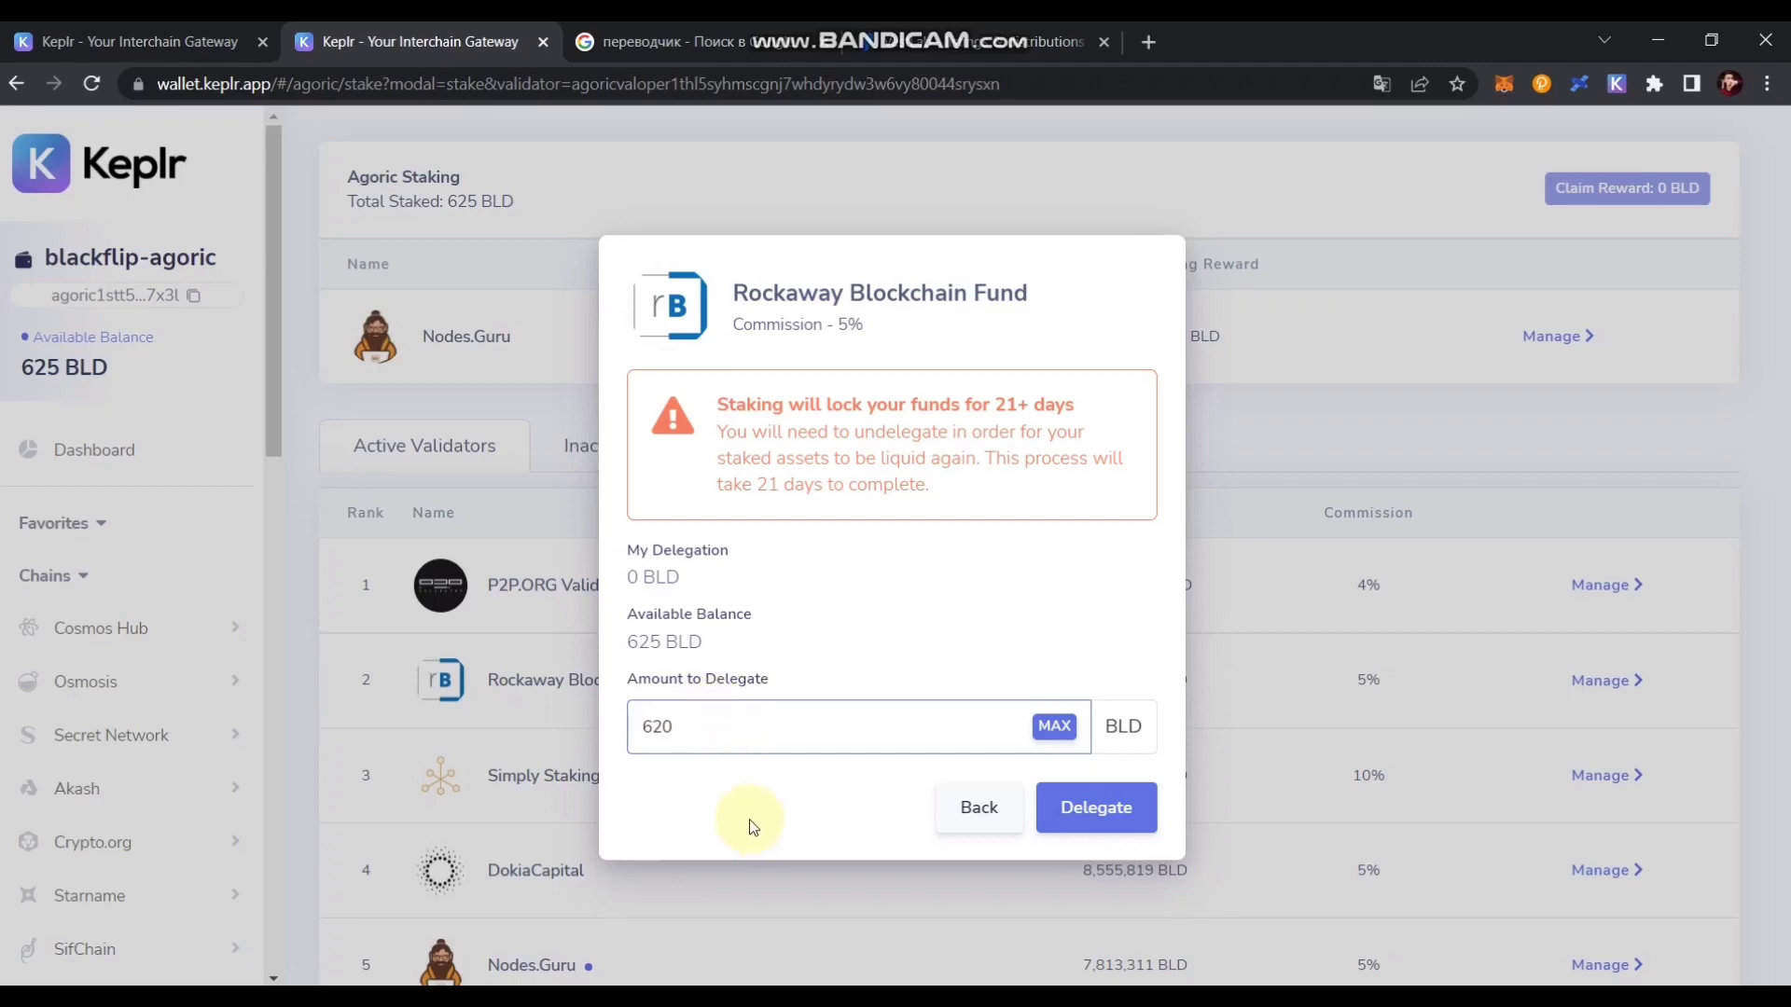
{"action": "left_click", "coordinate": [1118, 804]}
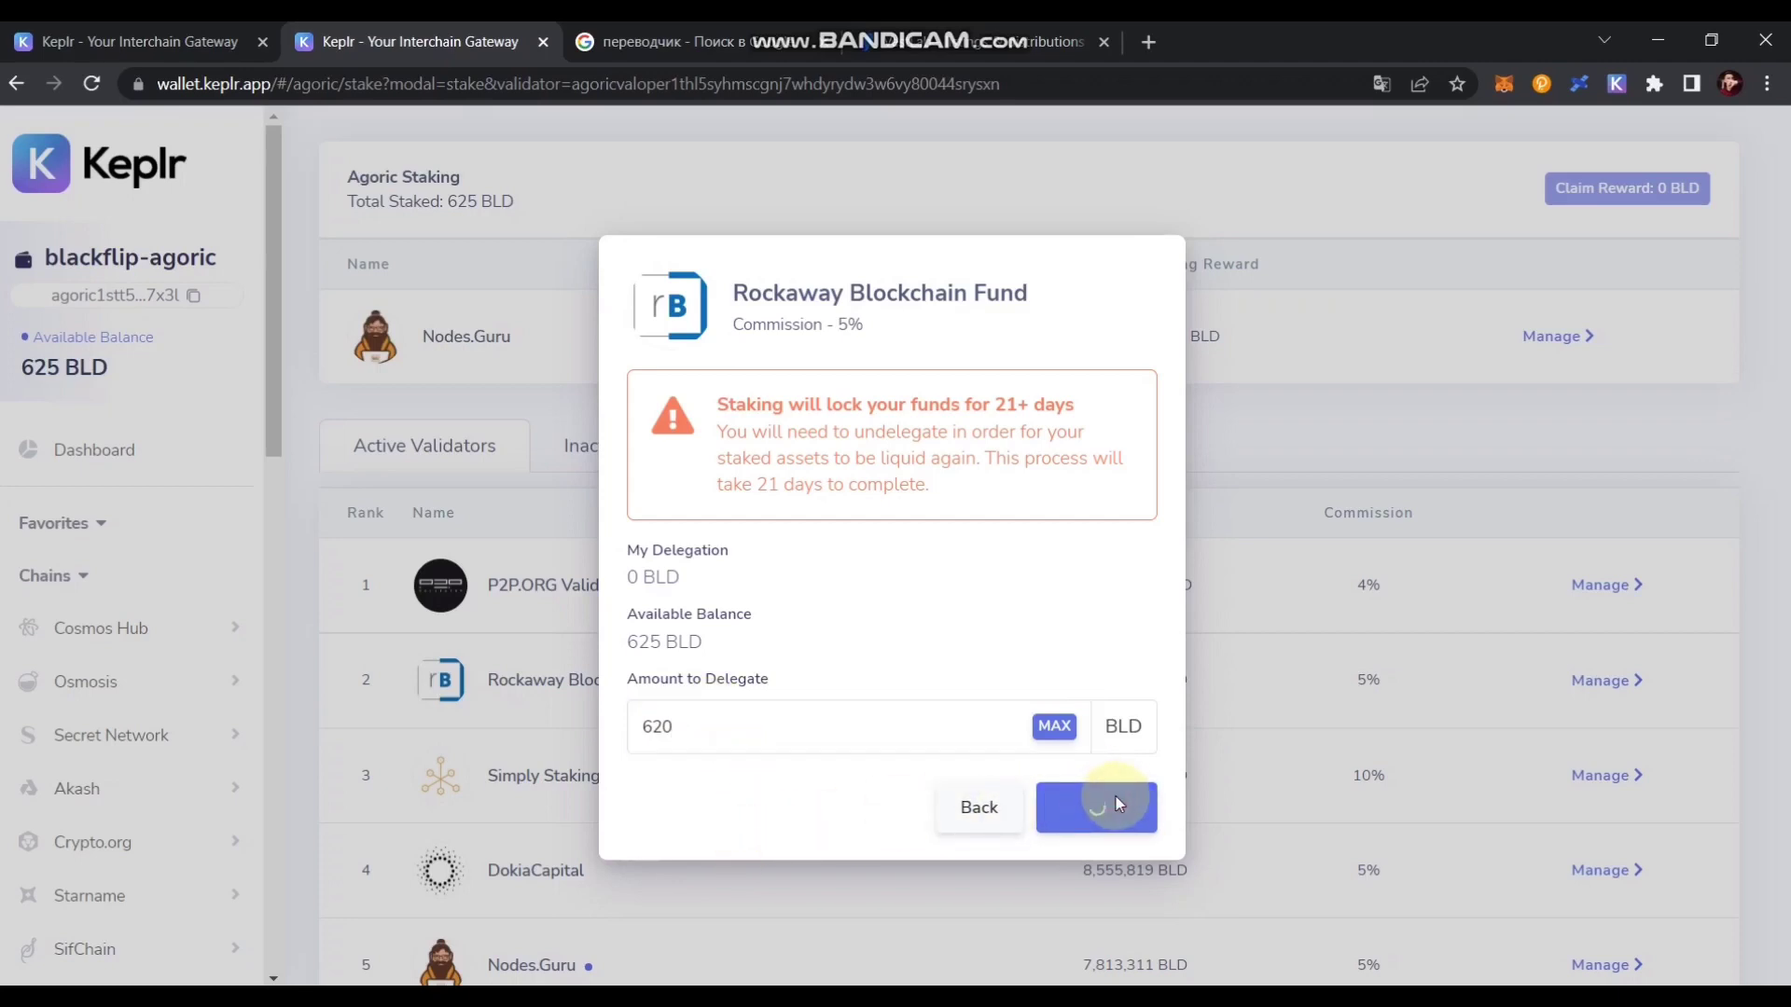
{"action": "left_click", "coordinate": [318, 873]}
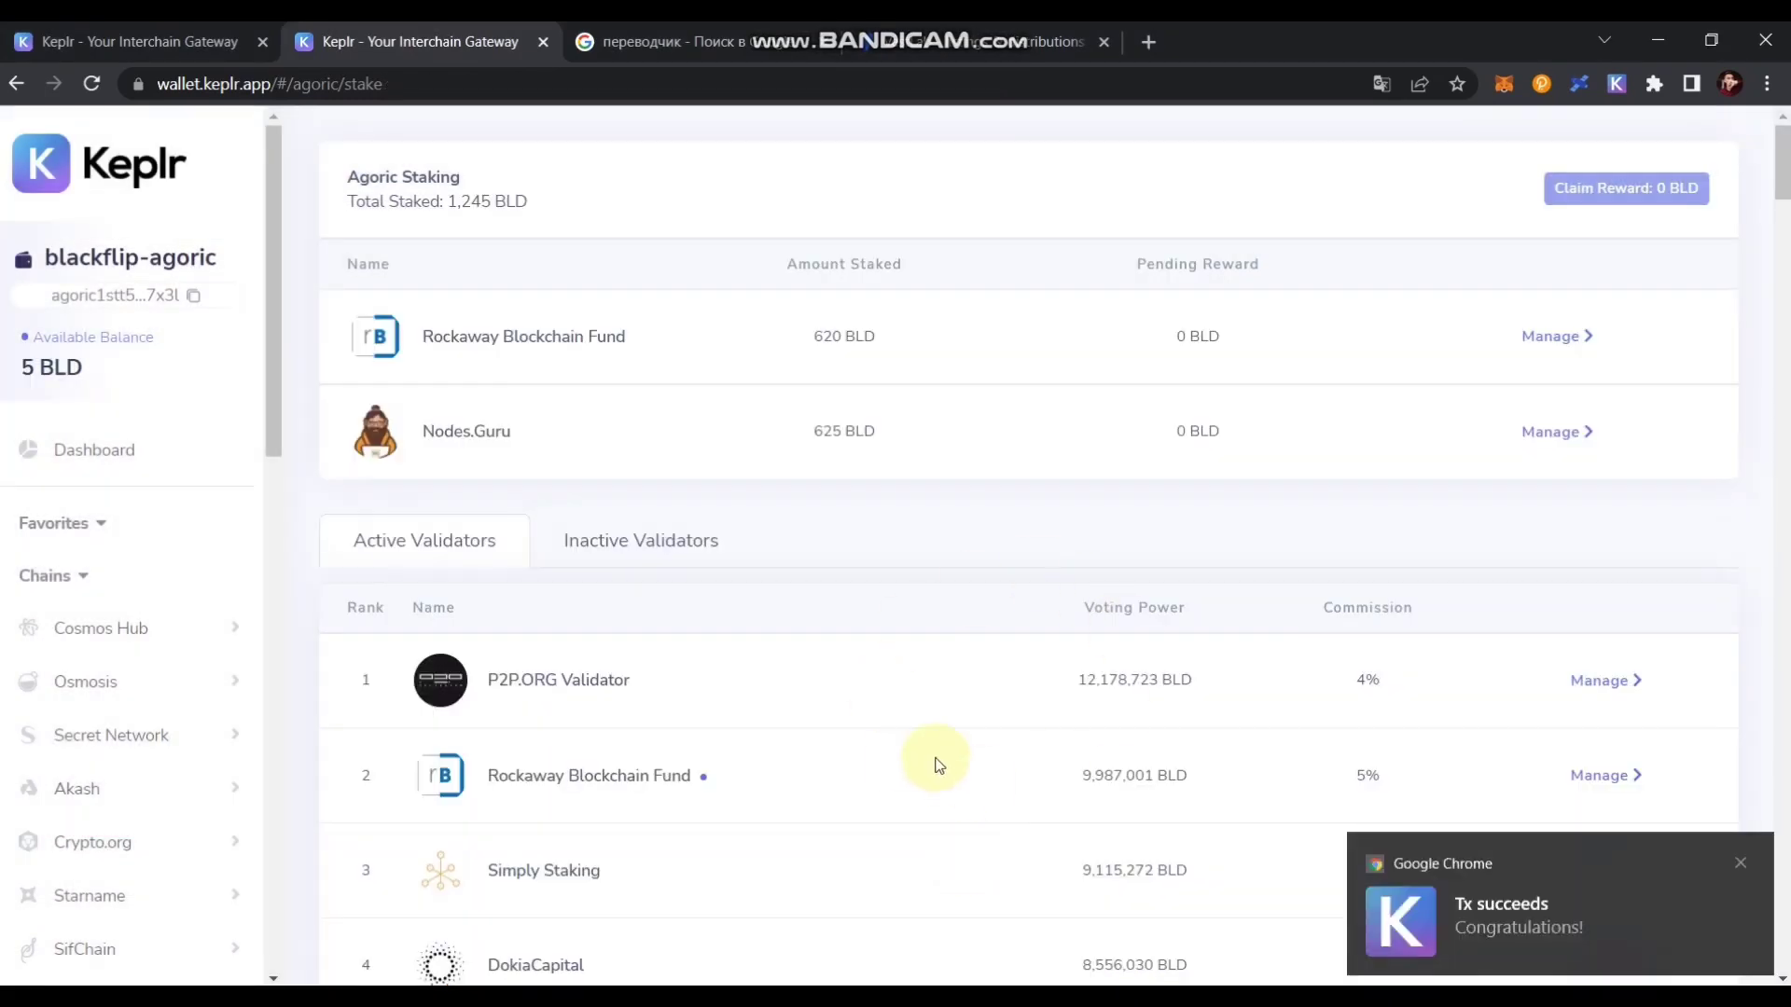
{"action": "left_click", "coordinate": [1740, 863]}
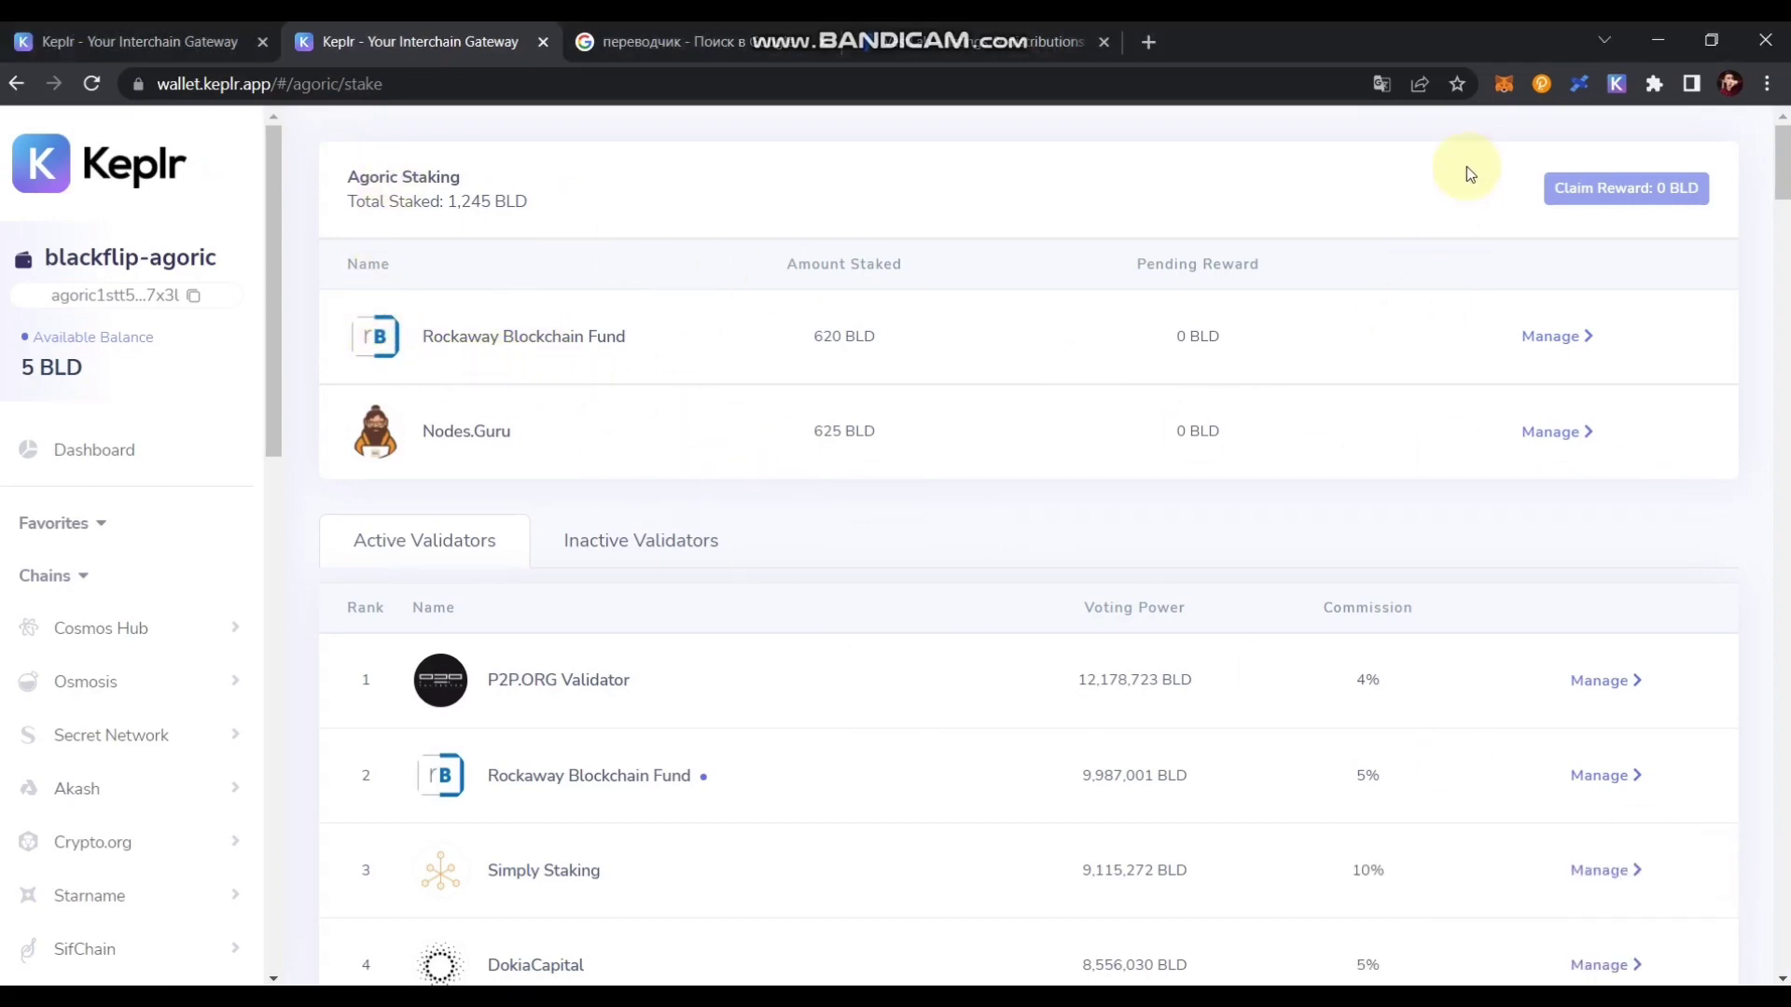
- Check the available and staked BLD balances in the Keplr wallet extension, then close it
{"action": "left_click", "coordinate": [1615, 86]}
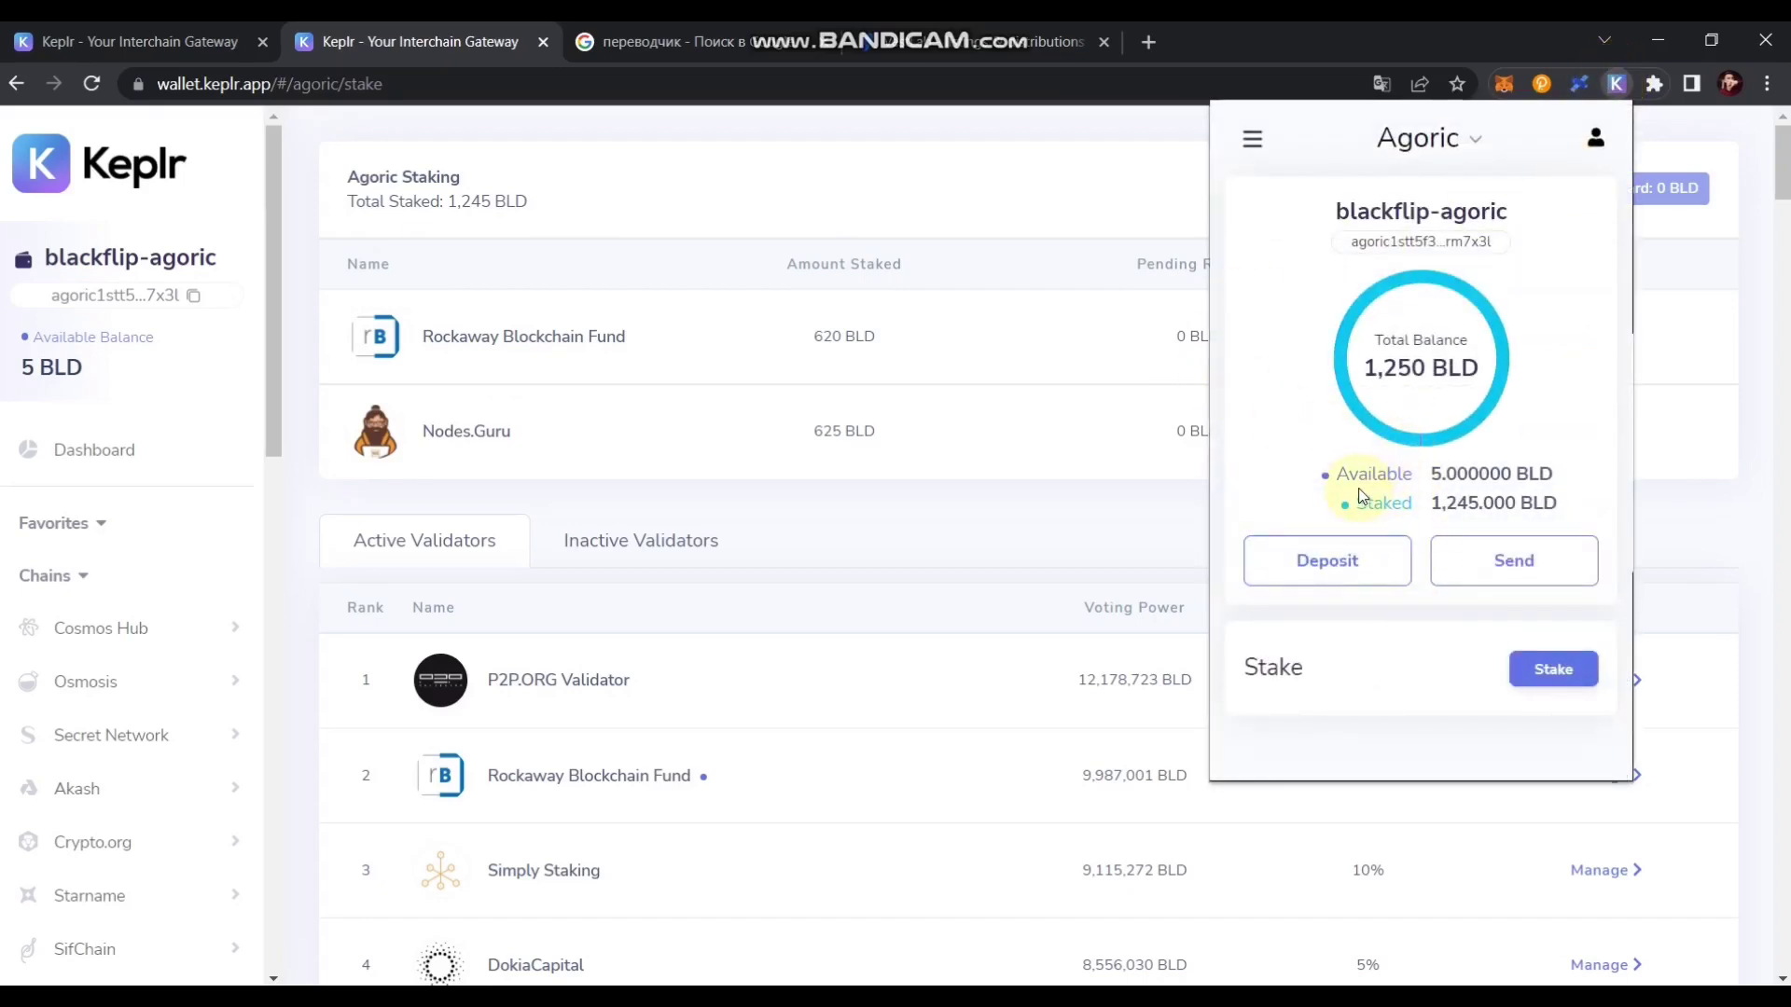
{"action": "left_click_drag", "start_coordinate": [1340, 476], "coordinate": [1553, 474]}
{"action": "left_click", "coordinate": [1319, 448]}
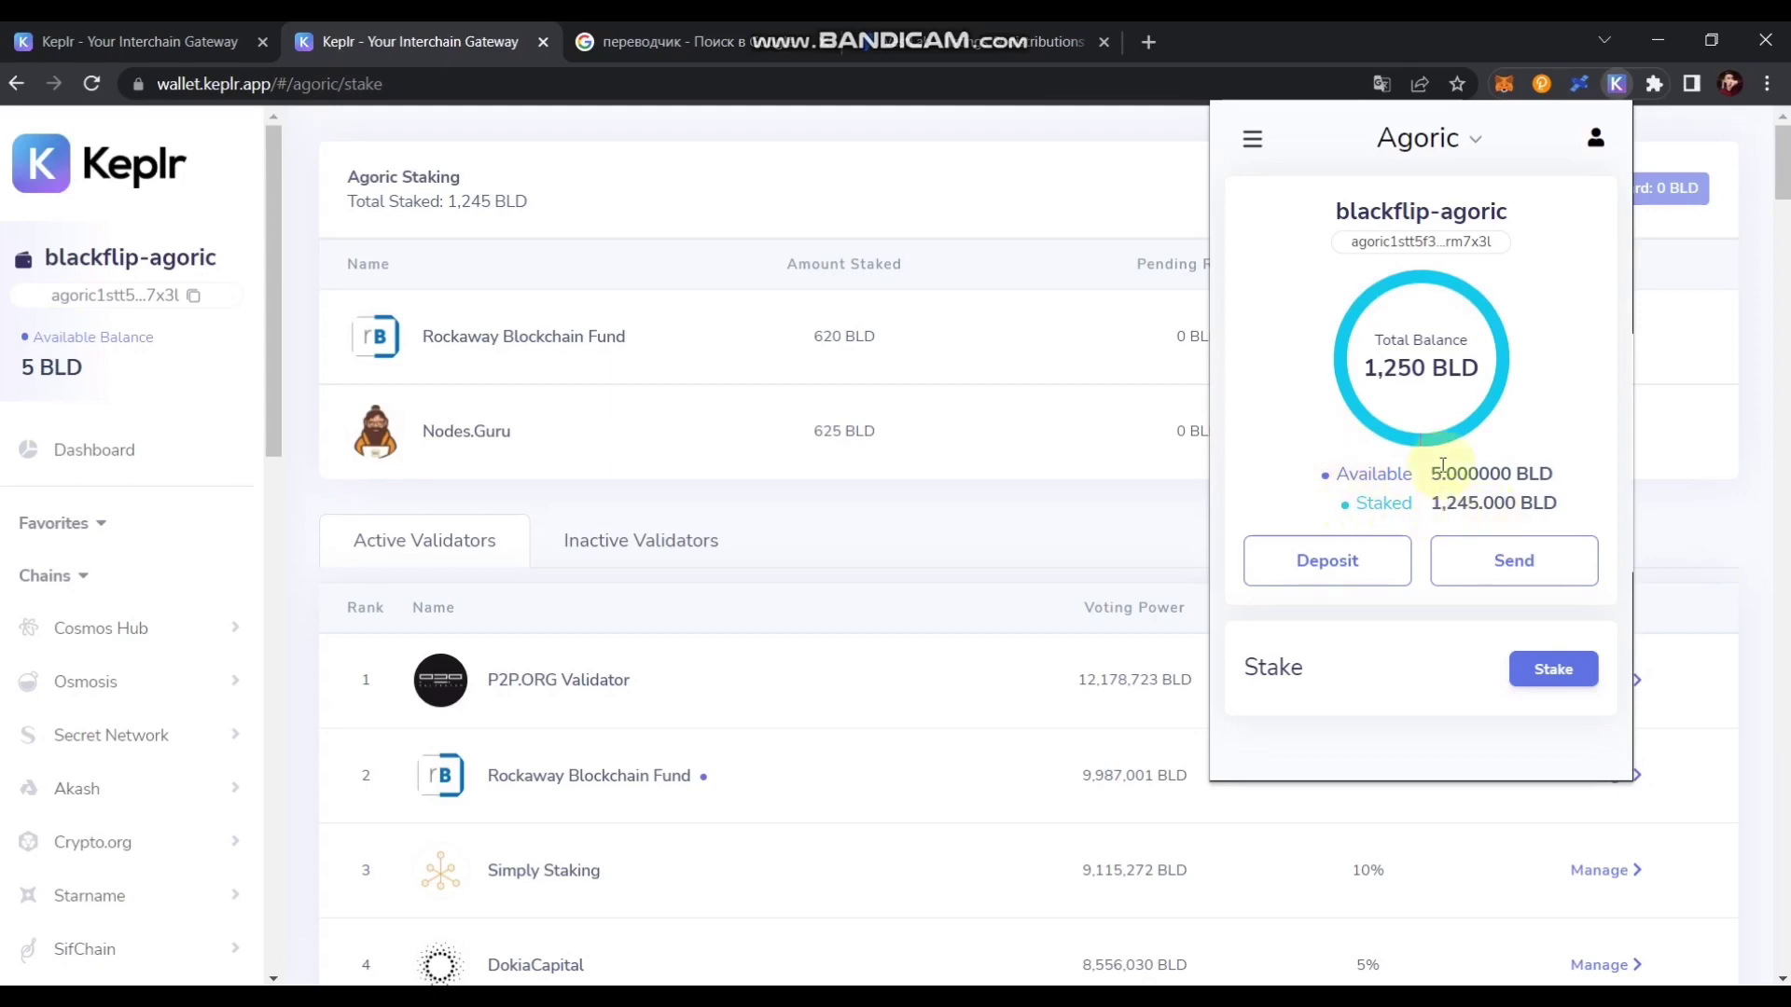
{"action": "left_click", "coordinate": [1619, 86]}
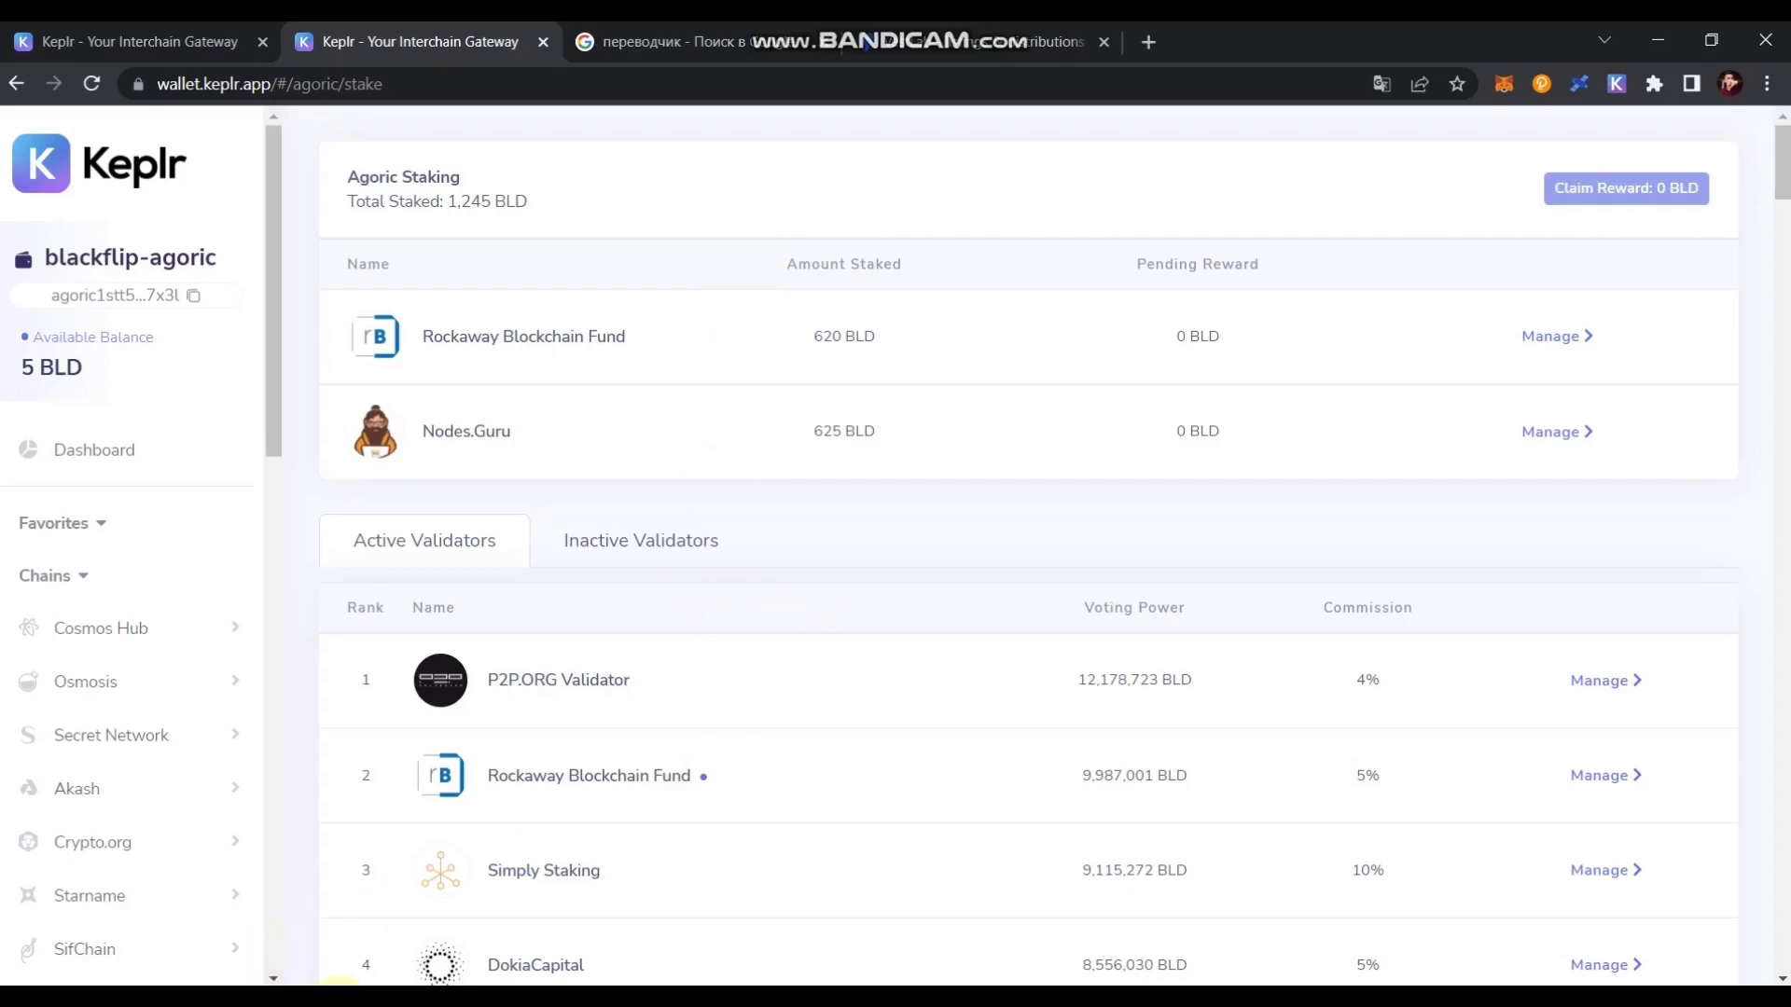
- Switch to the Agoric unlock notes in Notepad and review the first option's unlock schedule, highlighting its monthly BLD amount
{"action": "left_click", "coordinate": [337, 987]}
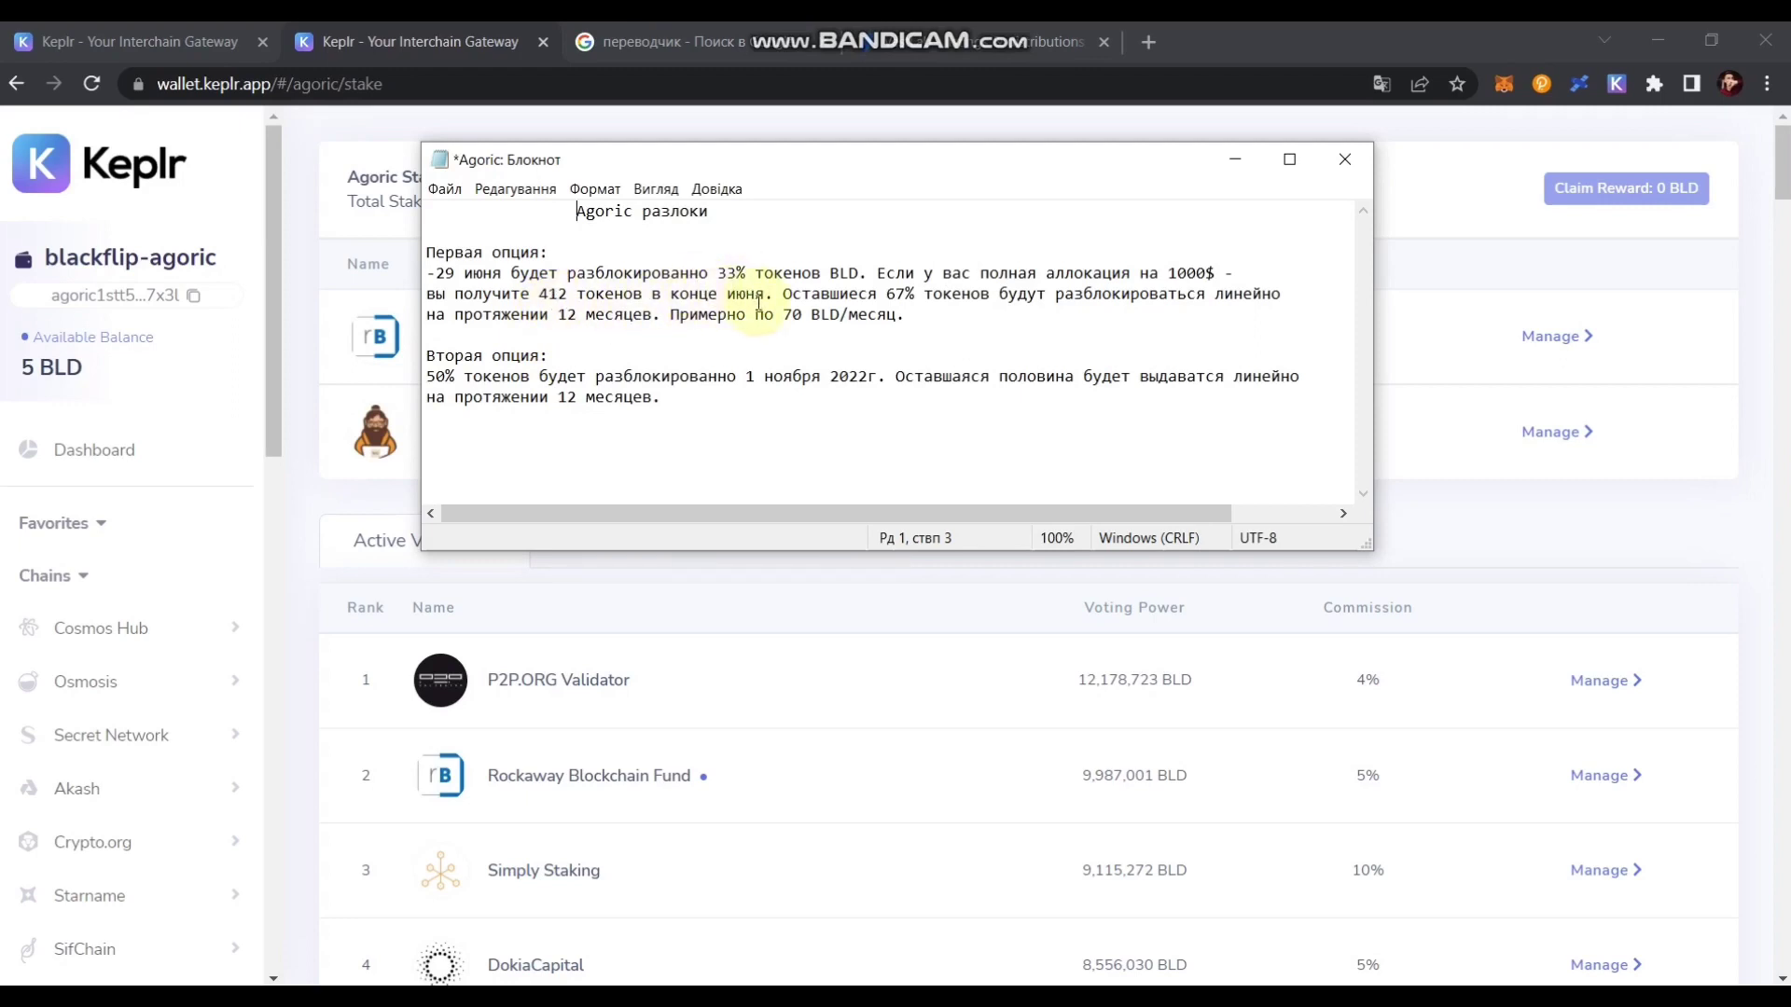
{"action": "left_click", "coordinate": [928, 316]}
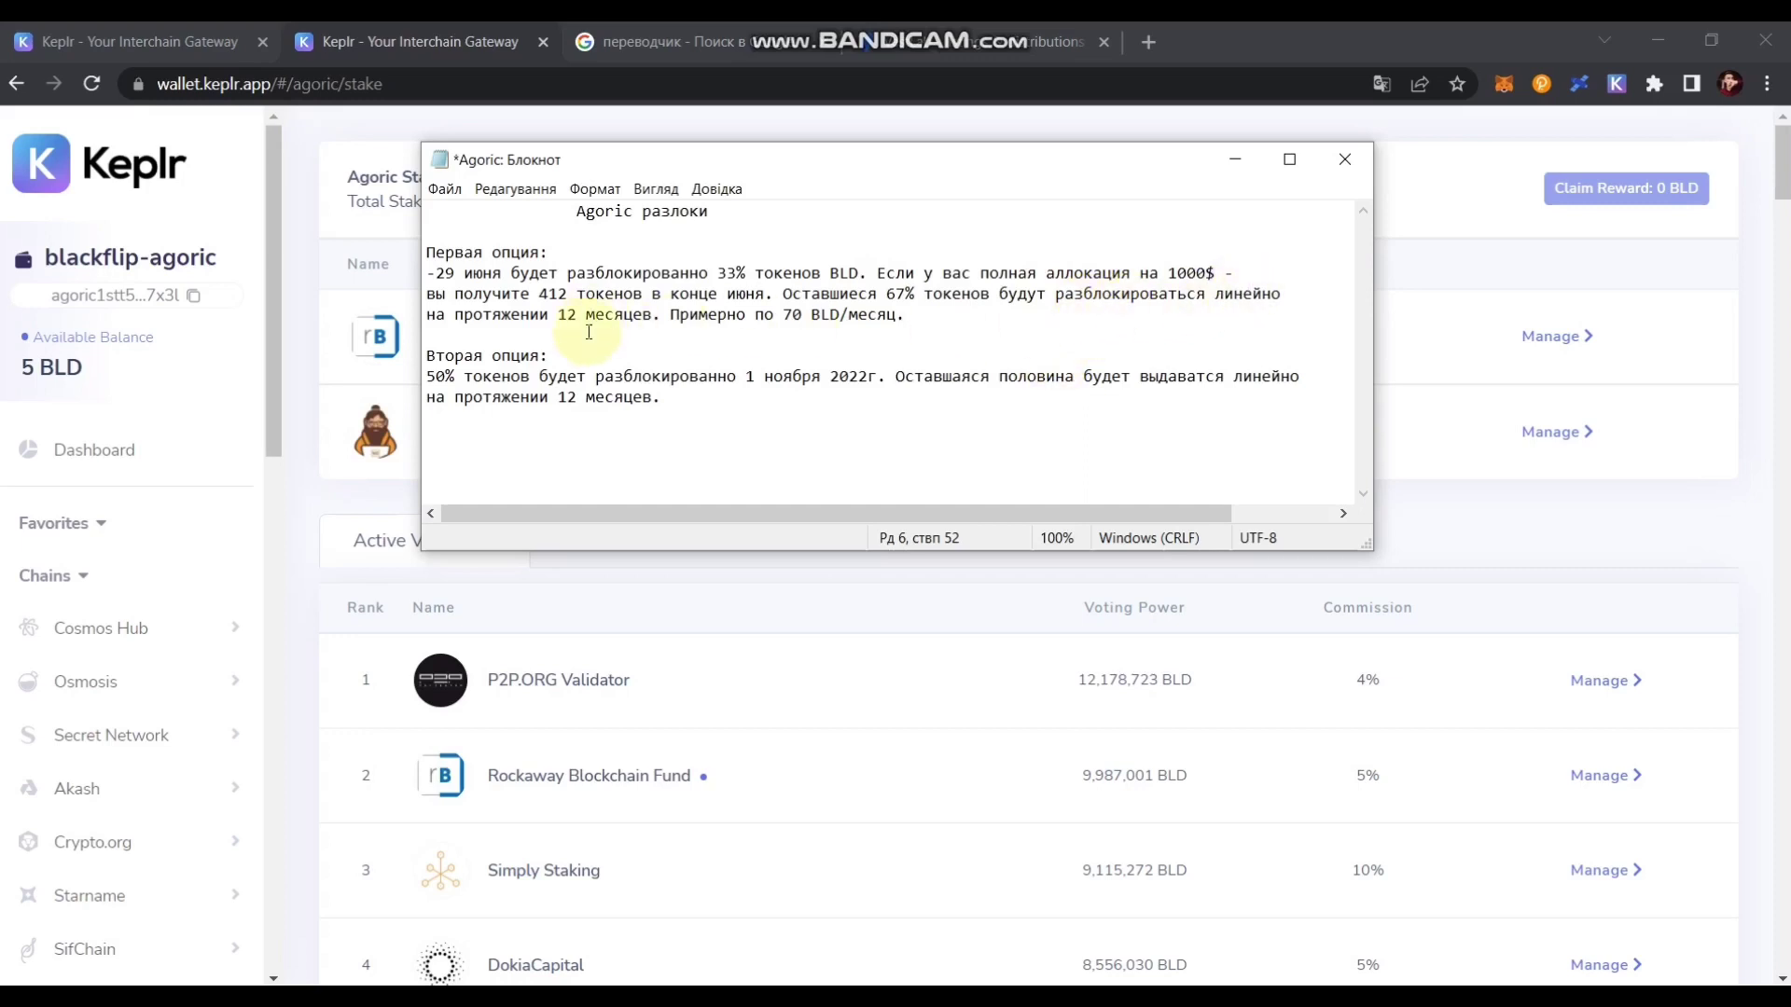
{"action": "left_click_drag", "start_coordinate": [550, 316], "coordinate": [960, 320]}
{"action": "left_click", "coordinate": [783, 373]}
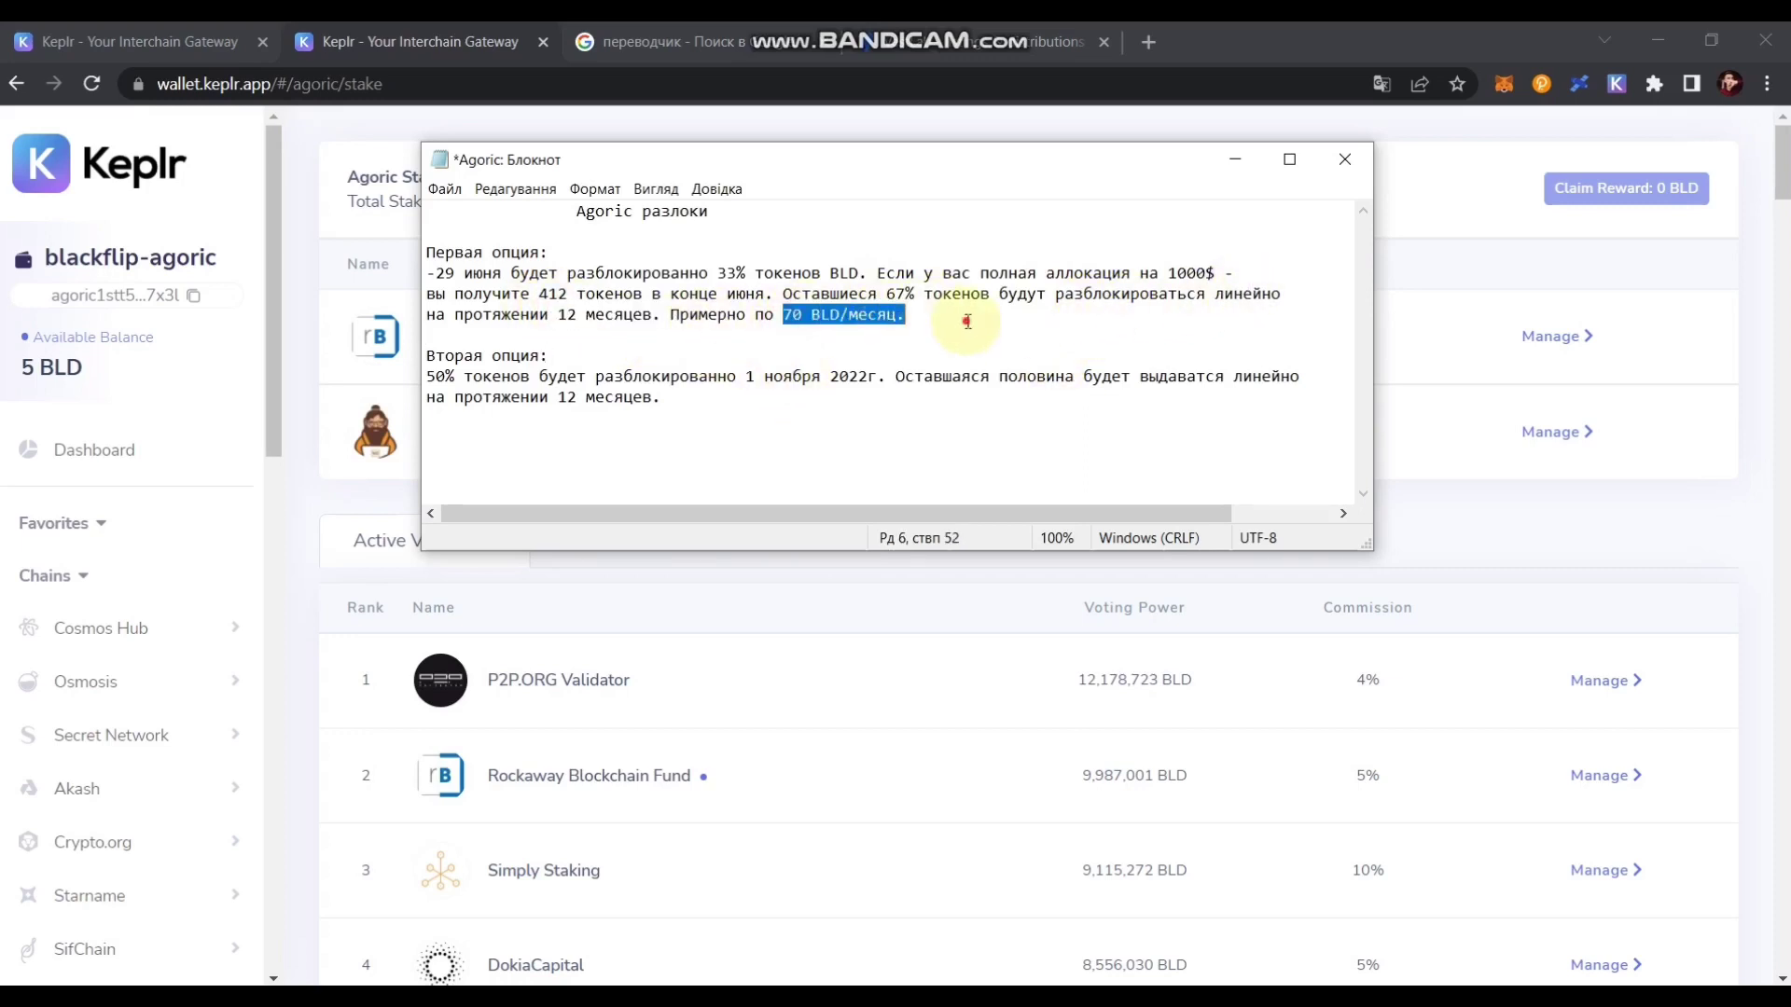
{"action": "left_click", "coordinate": [961, 319]}
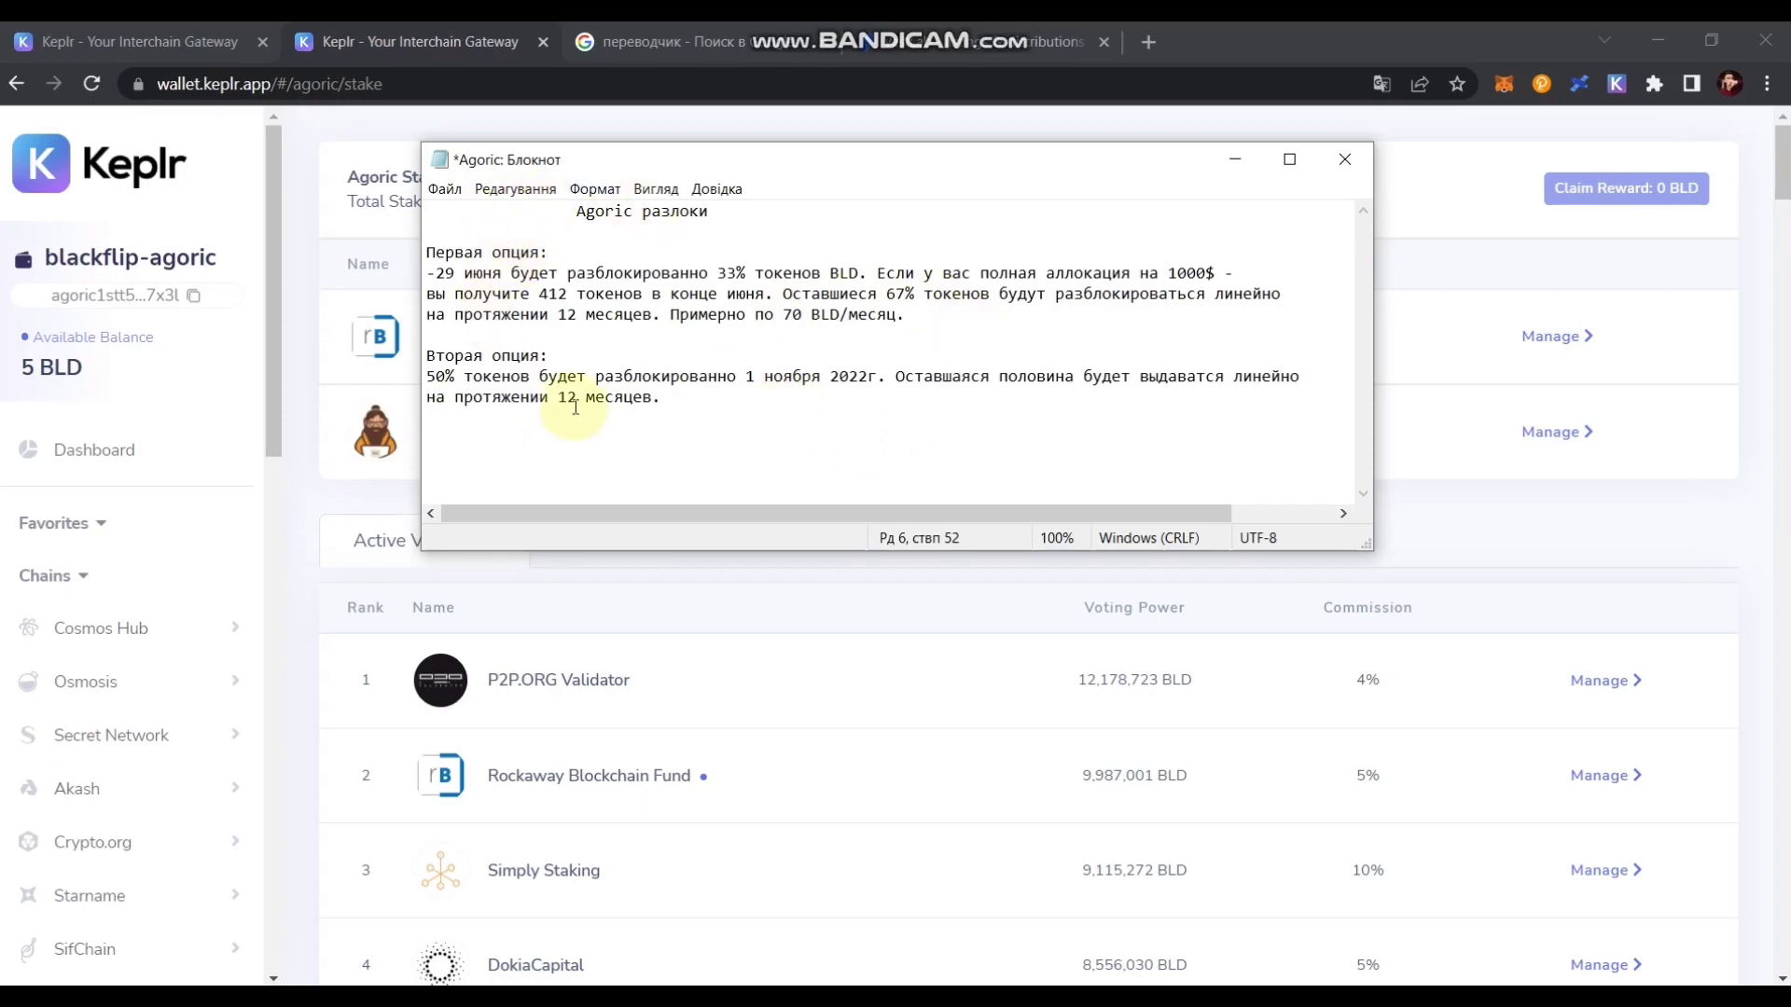
- Review the second unlock option in the notes, highlighting its heading and unlock date
{"action": "left_click_drag", "start_coordinate": [572, 360], "coordinate": [426, 357]}
{"action": "left_click", "coordinate": [664, 442]}
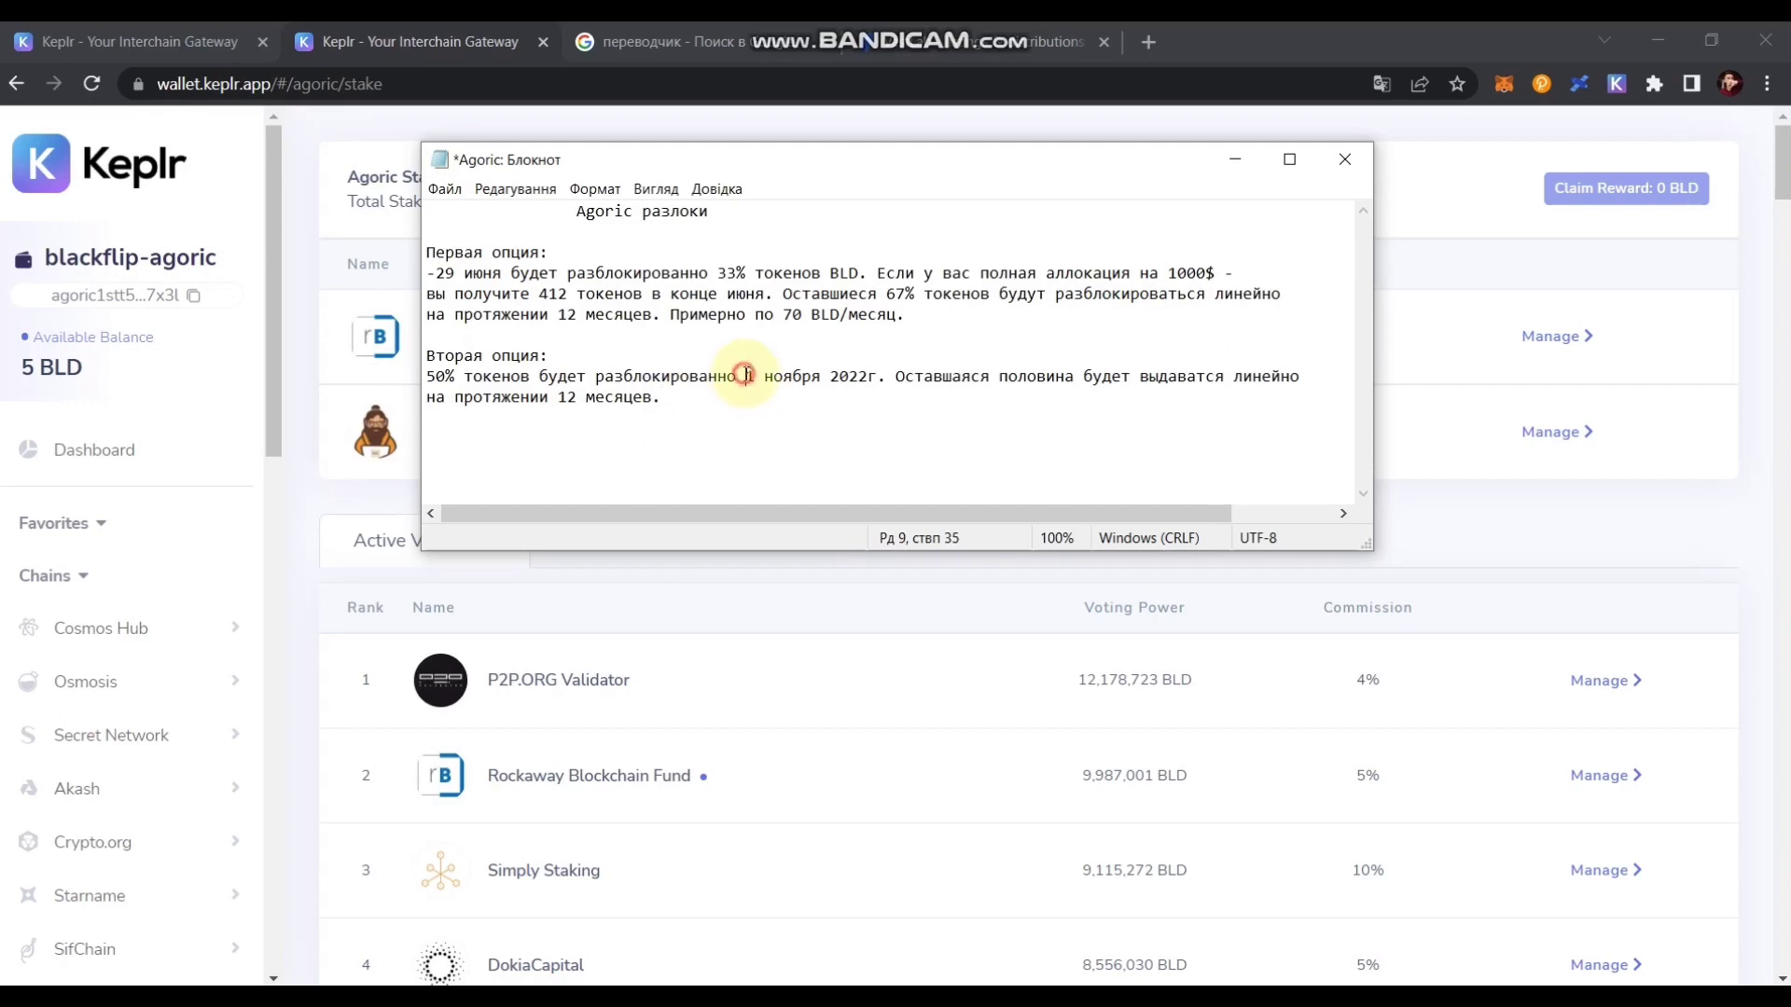
{"action": "left_click_drag", "start_coordinate": [746, 378], "coordinate": [877, 379]}
{"action": "left_click", "coordinate": [912, 436]}
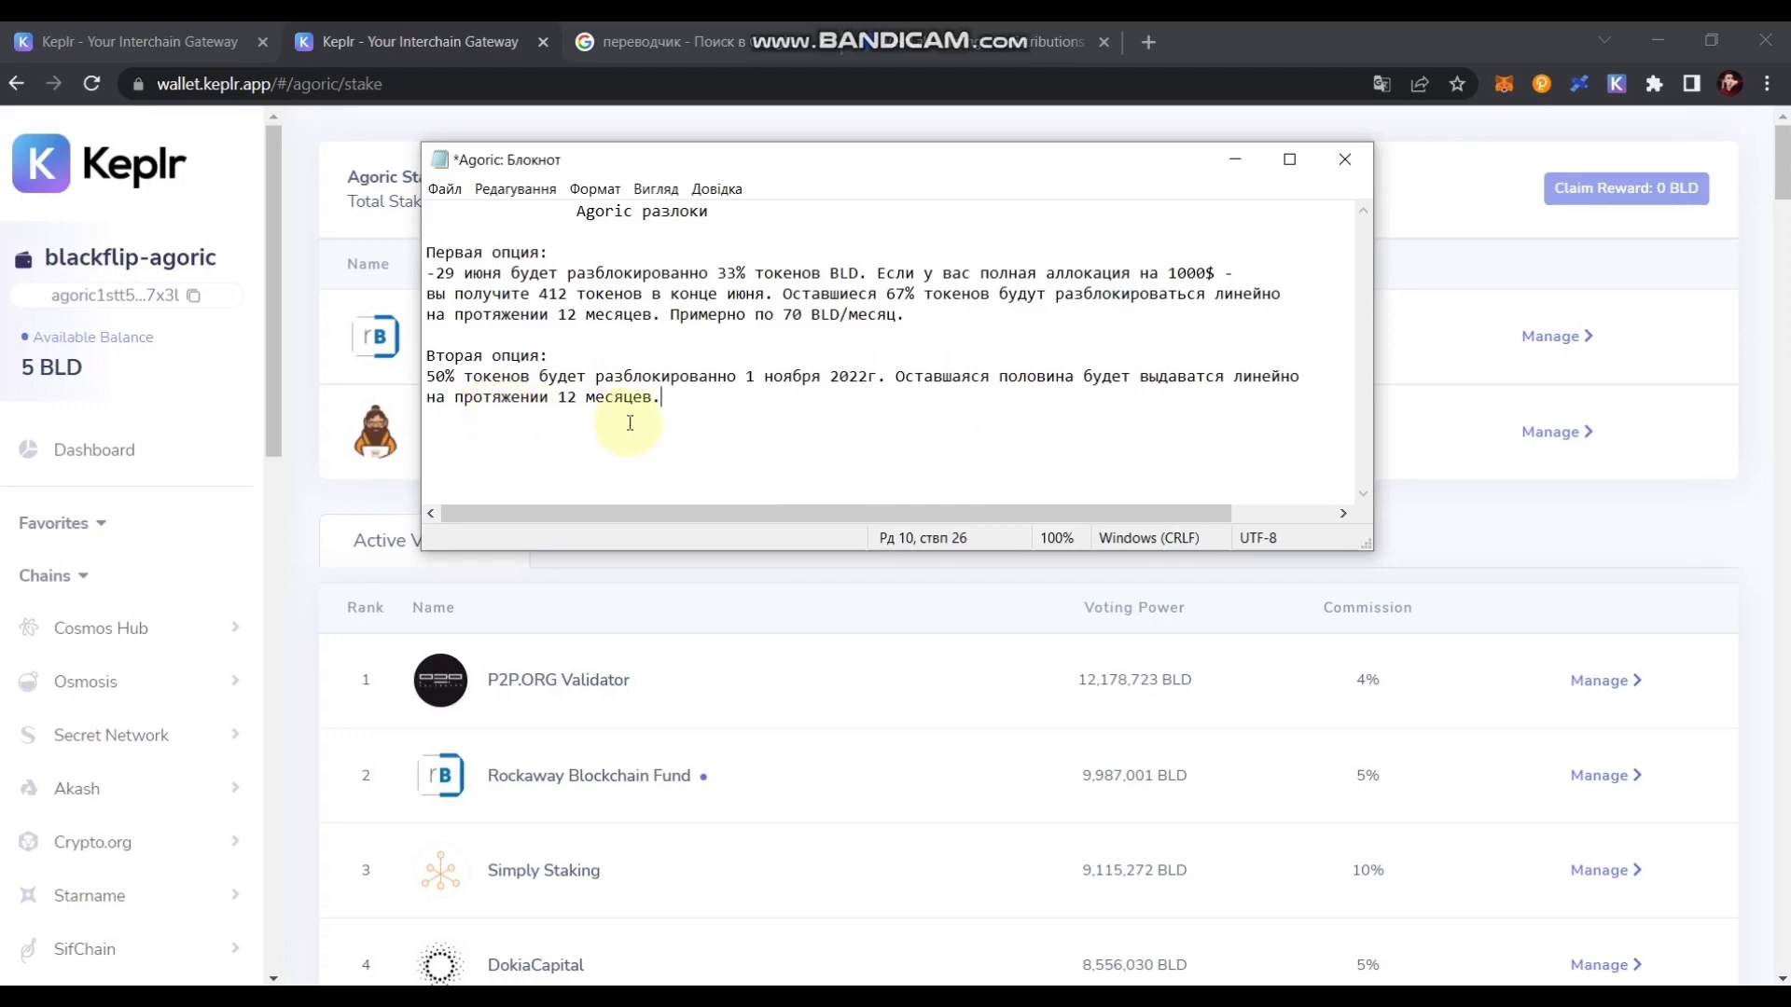
- Highlight the full text of the unlock notes, clear the selection, and minimize Notepad to return to Keplr
{"action": "left_click", "coordinate": [694, 399]}
{"action": "key", "text": "ctrl+a"}
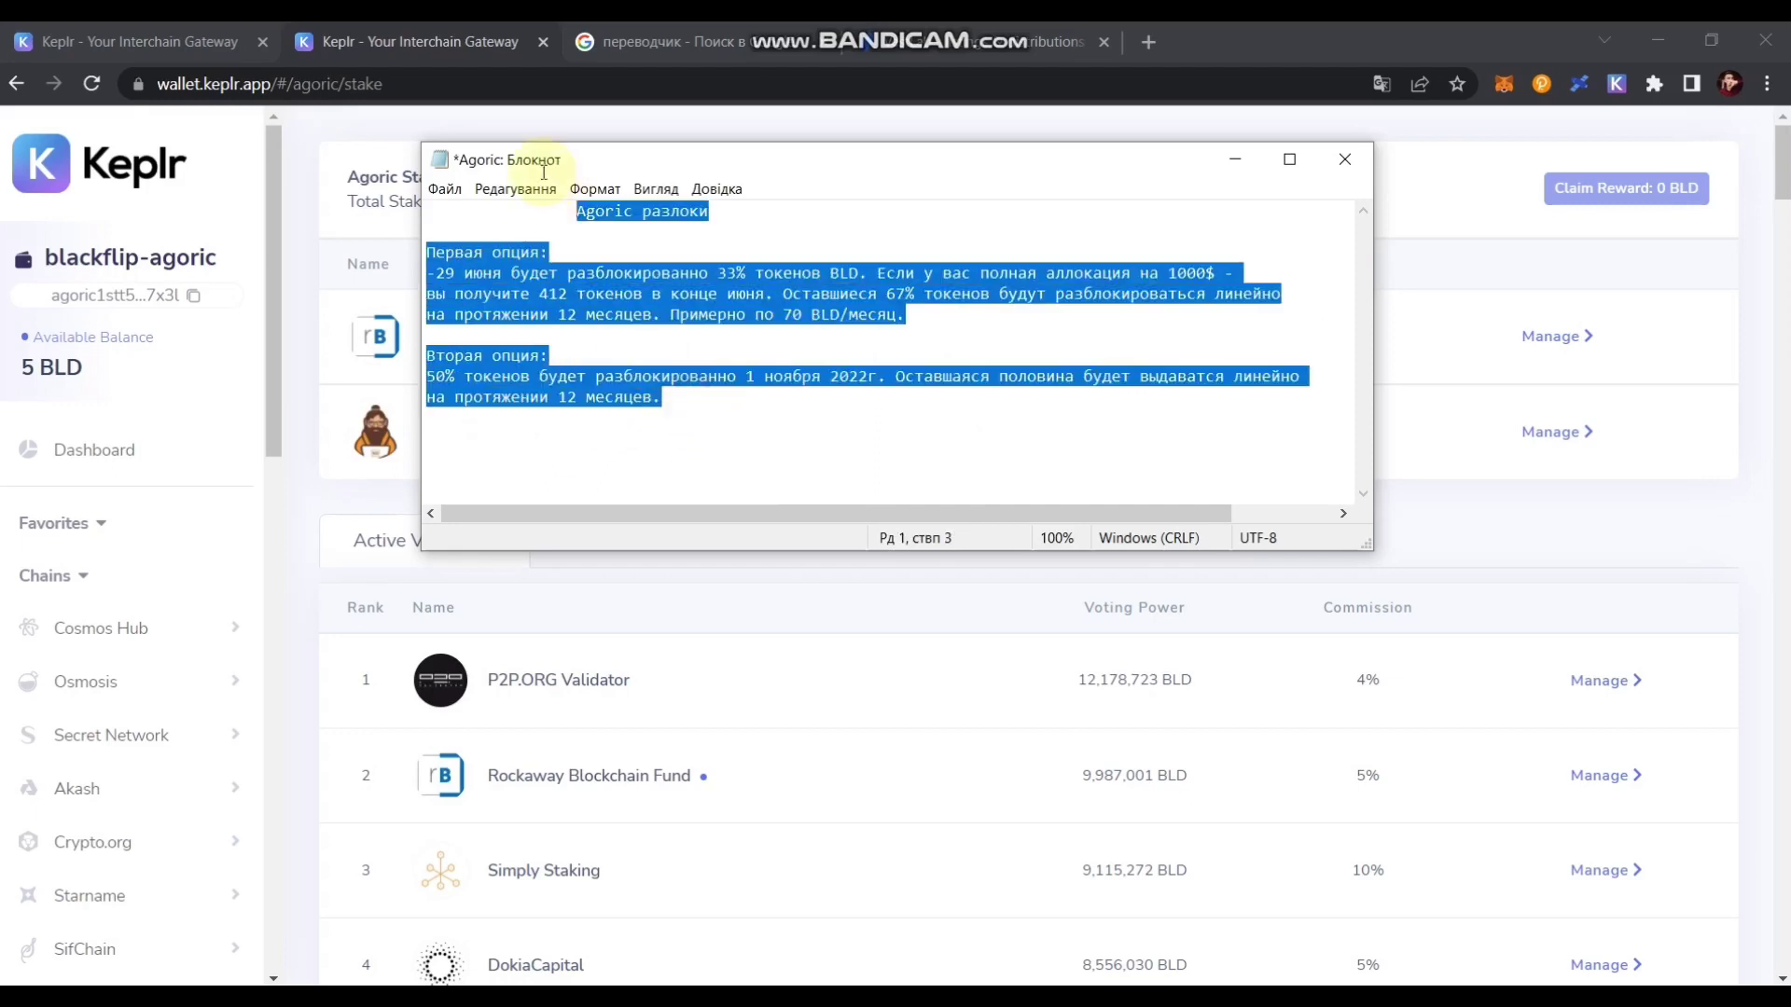
{"action": "left_click", "coordinate": [704, 402]}
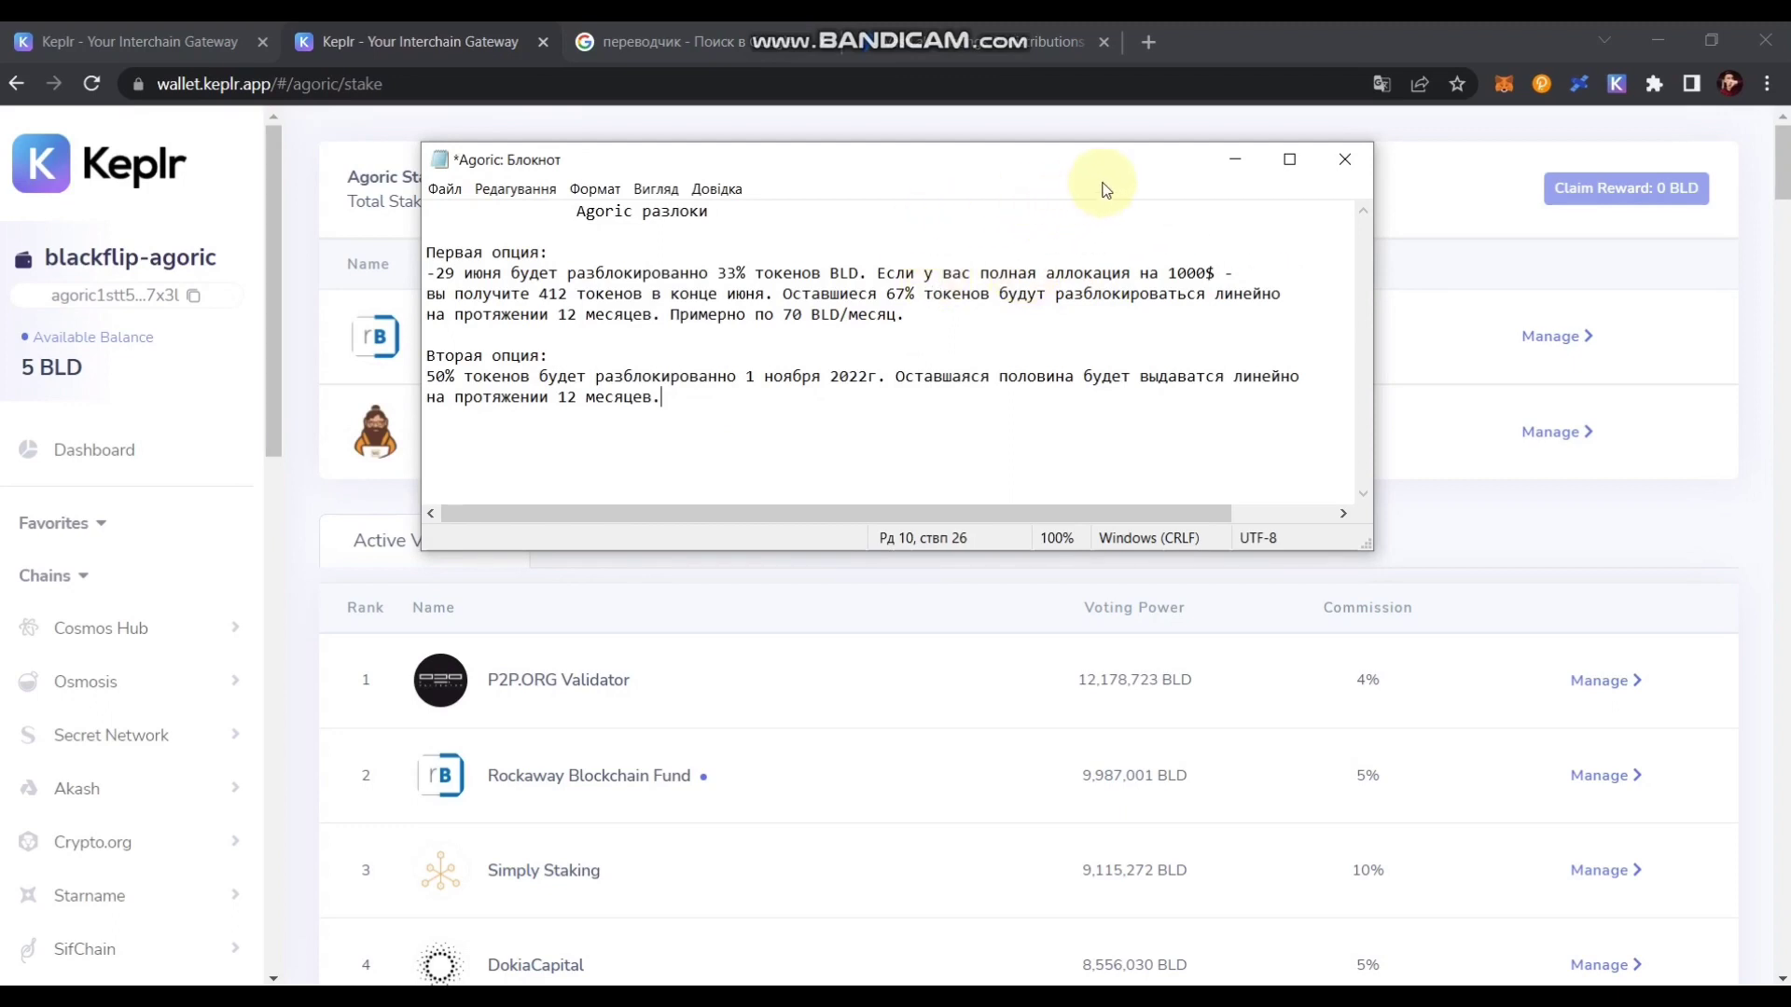
{"action": "left_click", "coordinate": [1235, 164]}
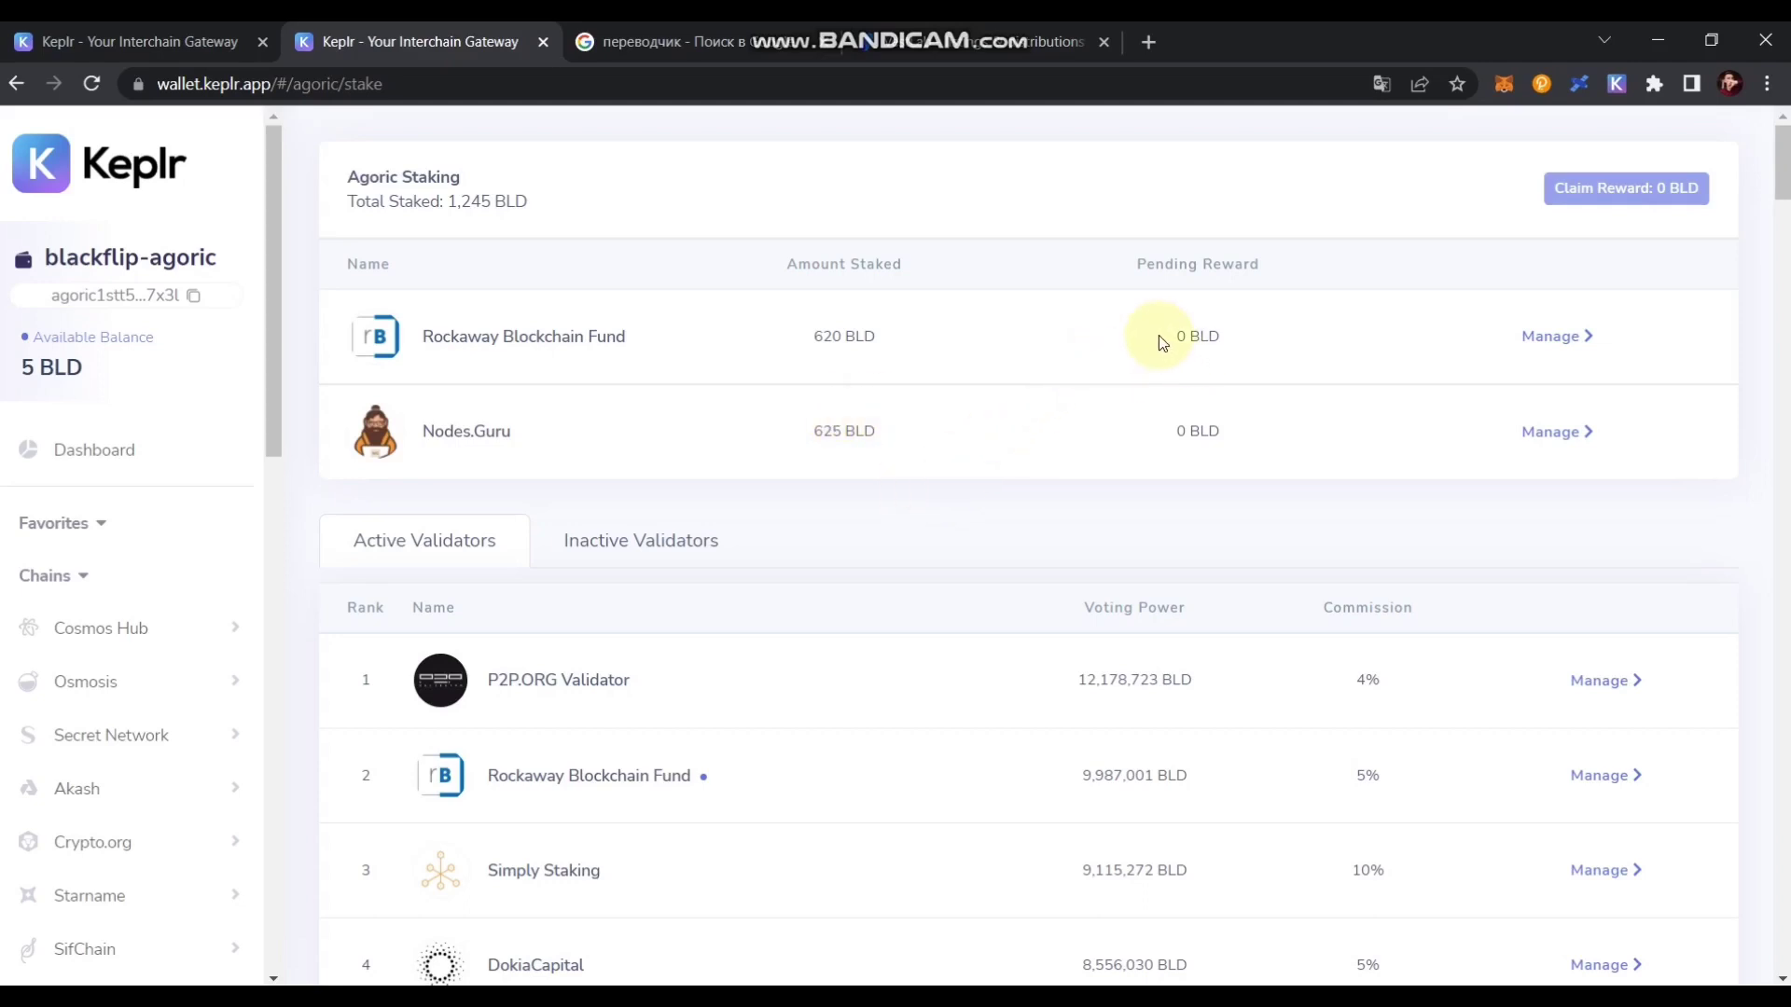
- Review the pending rewards for Rockaway Blockchain Fund and Nodes.Guru, and check the Agoric balance in the wallet extension
{"action": "left_click_drag", "start_coordinate": [1158, 336], "coordinate": [1220, 333]}
{"action": "left_click_drag", "start_coordinate": [1134, 252], "coordinate": [1264, 422]}
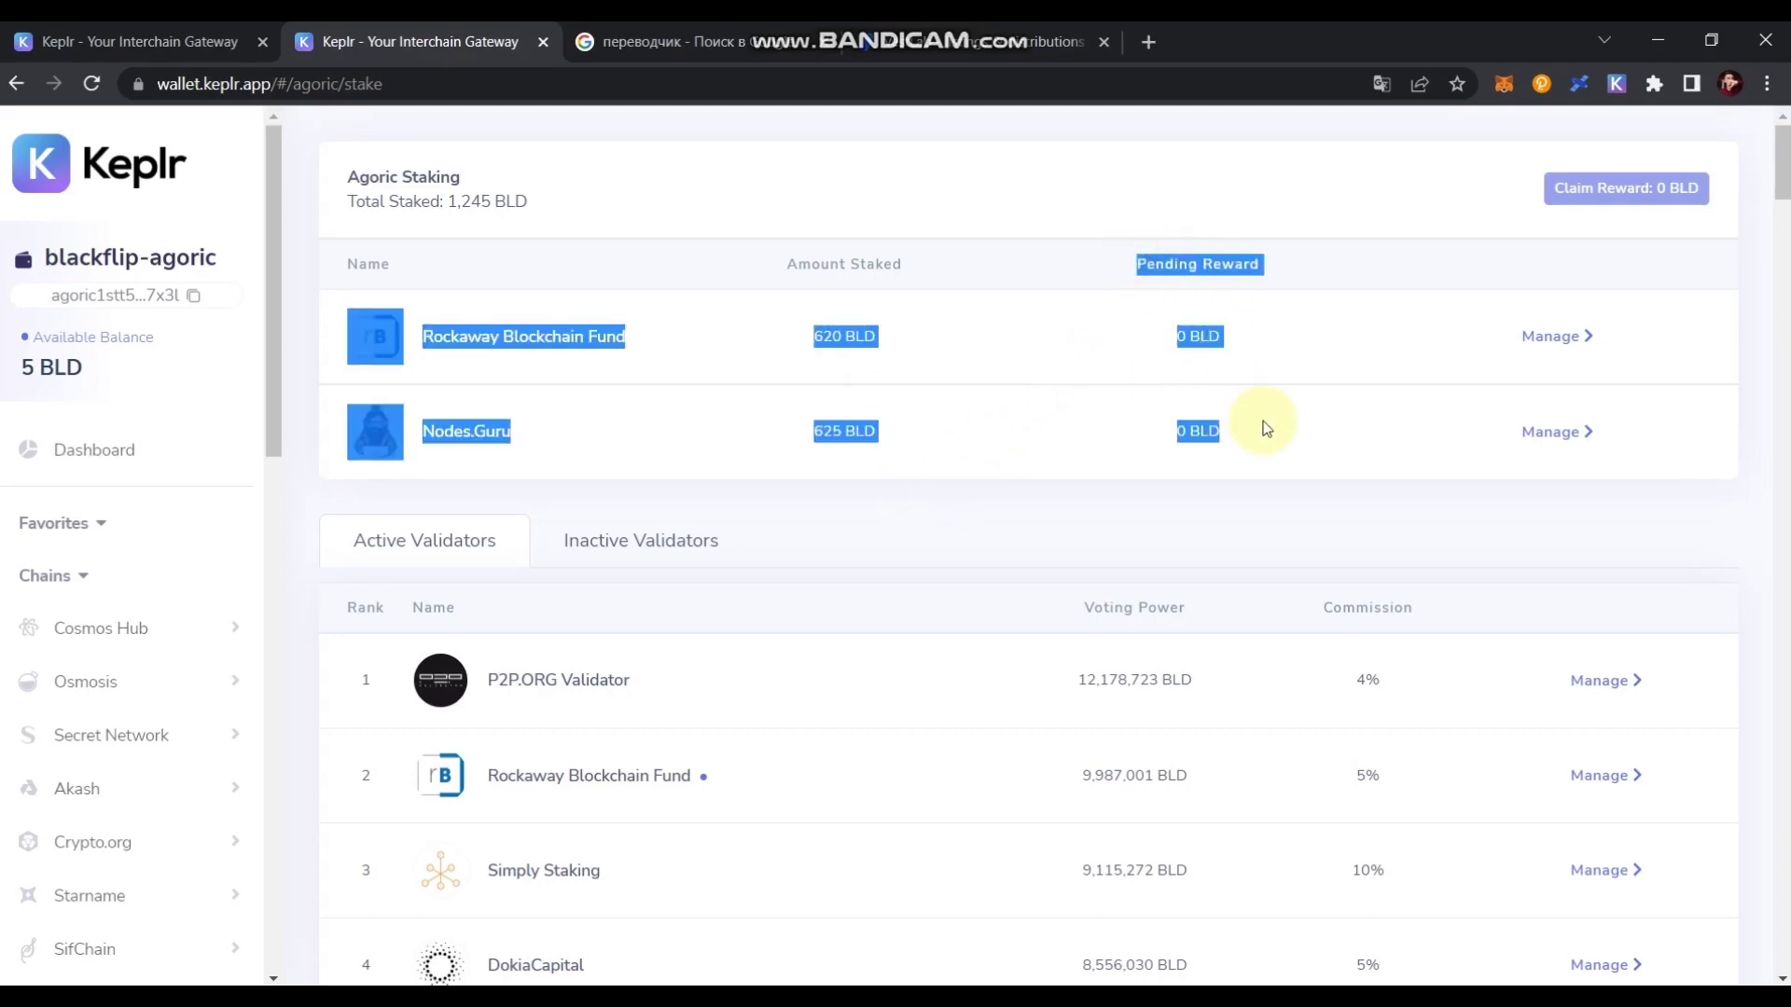
{"action": "left_click", "coordinate": [1245, 511]}
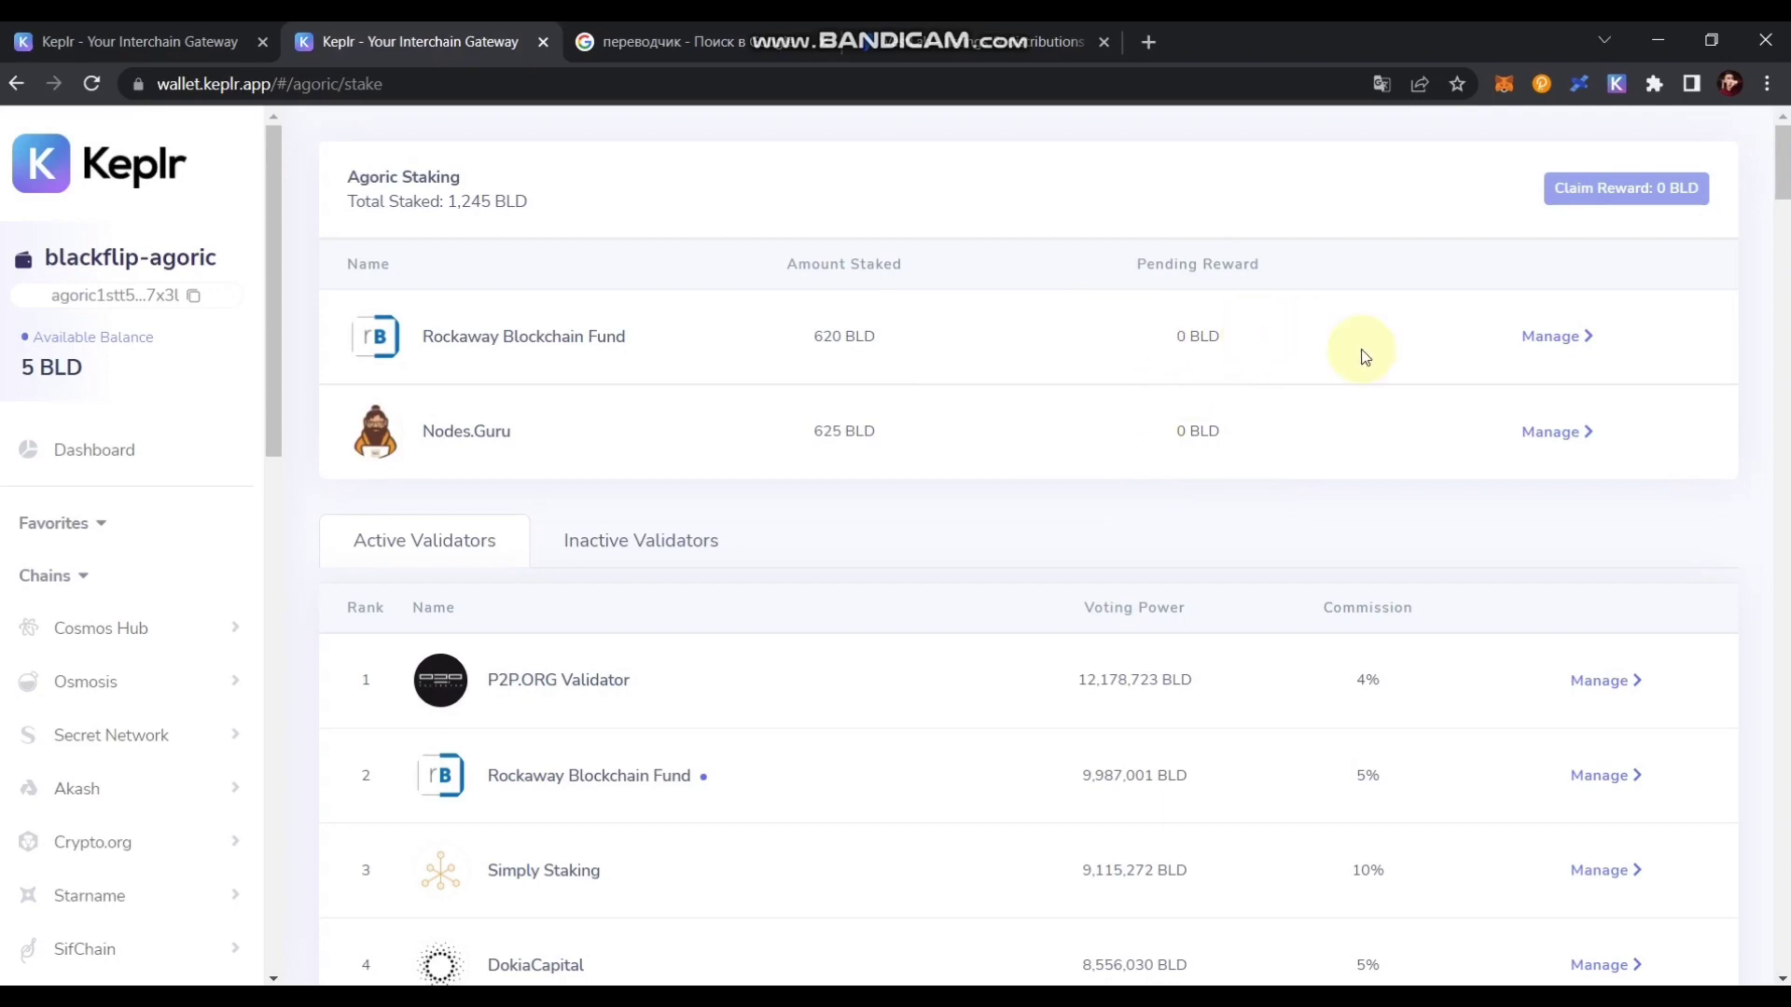
{"action": "left_click", "coordinate": [1621, 88]}
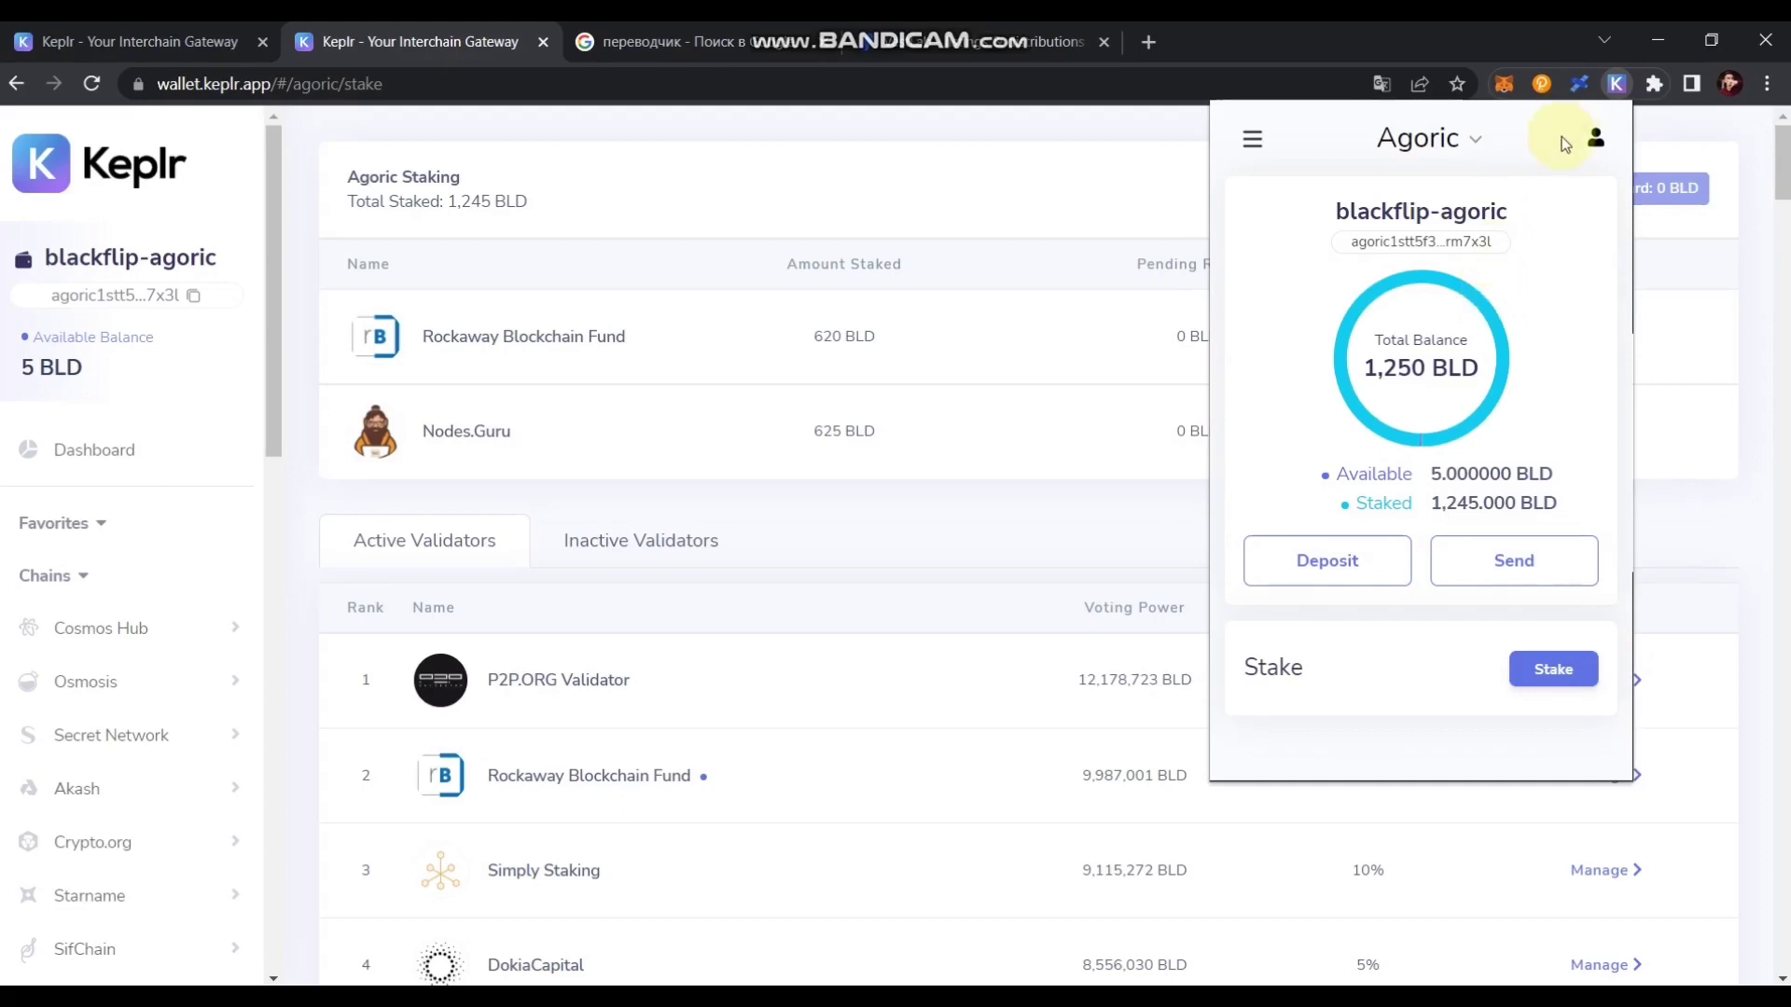
{"action": "left_click", "coordinate": [1616, 85]}
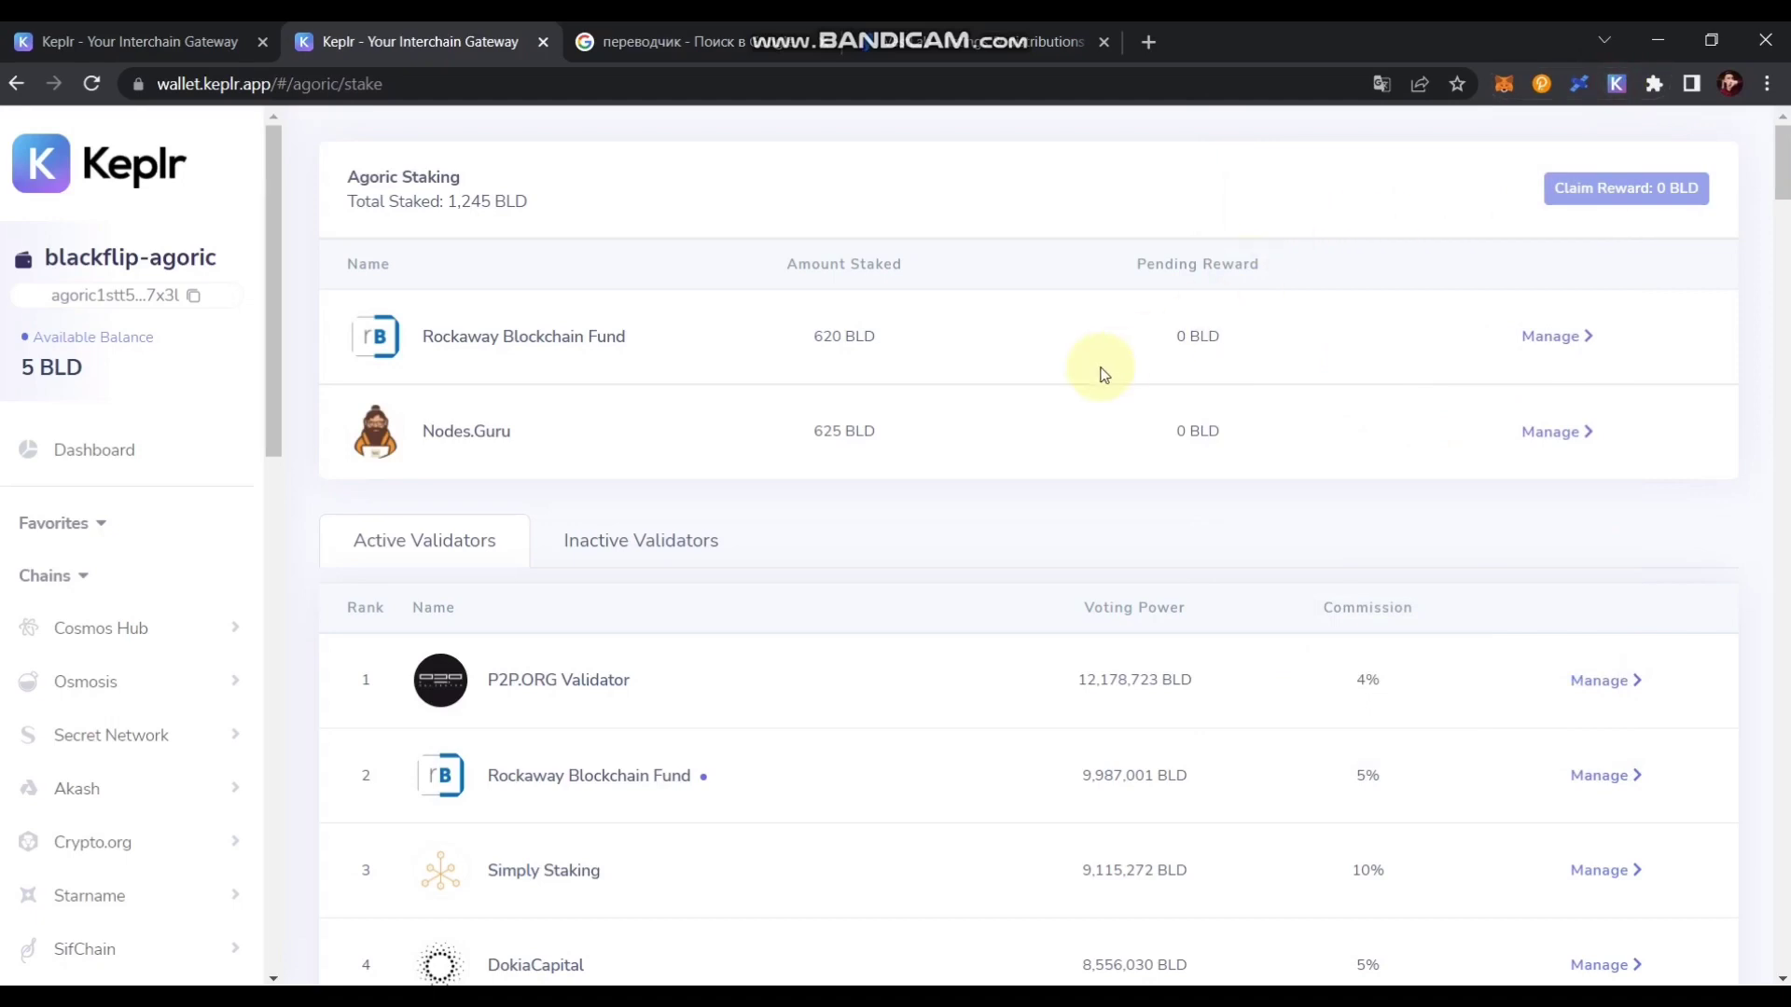
{"action": "triple_click", "coordinate": [1134, 338]}
{"action": "left_click", "coordinate": [1251, 433]}
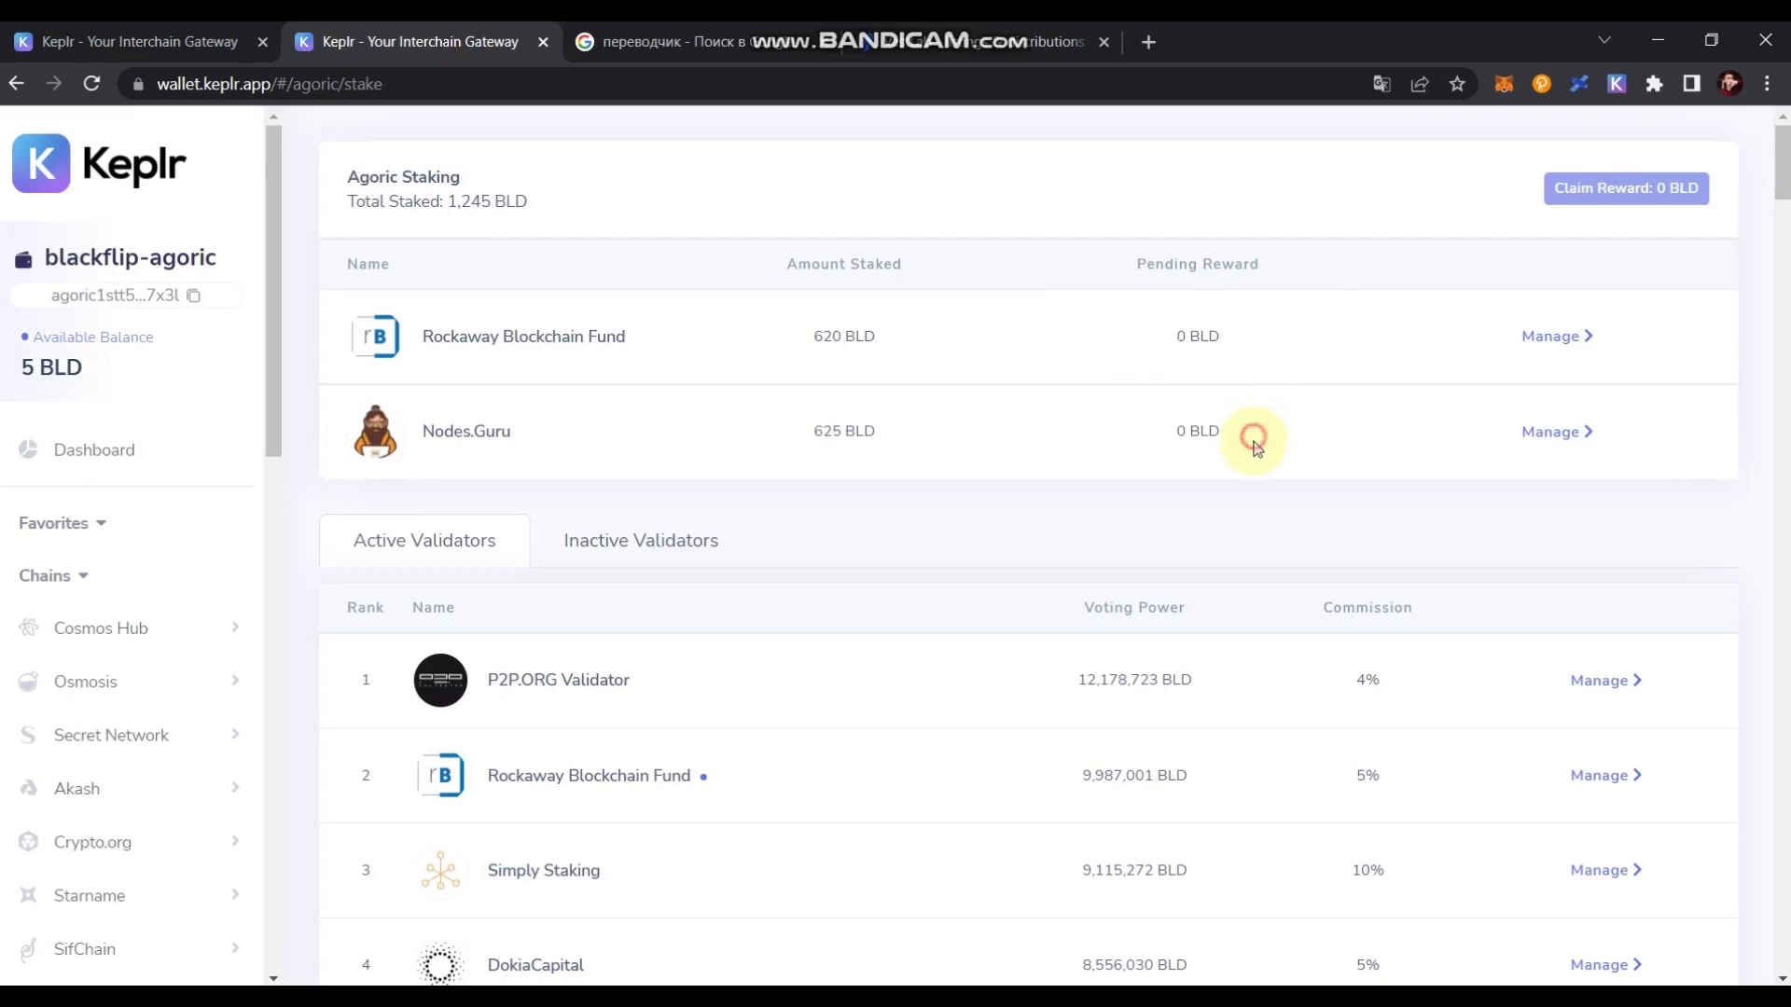